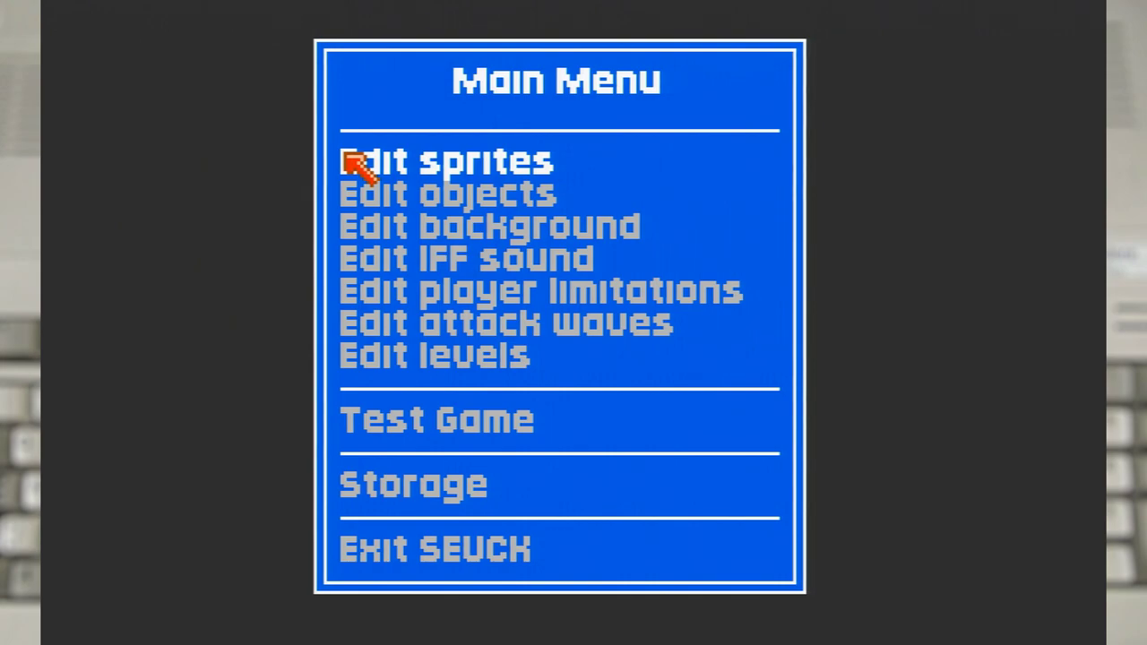
- Open the sprite colour editor and change the first palette colour to bright magenta, with red at 15 and green at 0
click(355, 166)
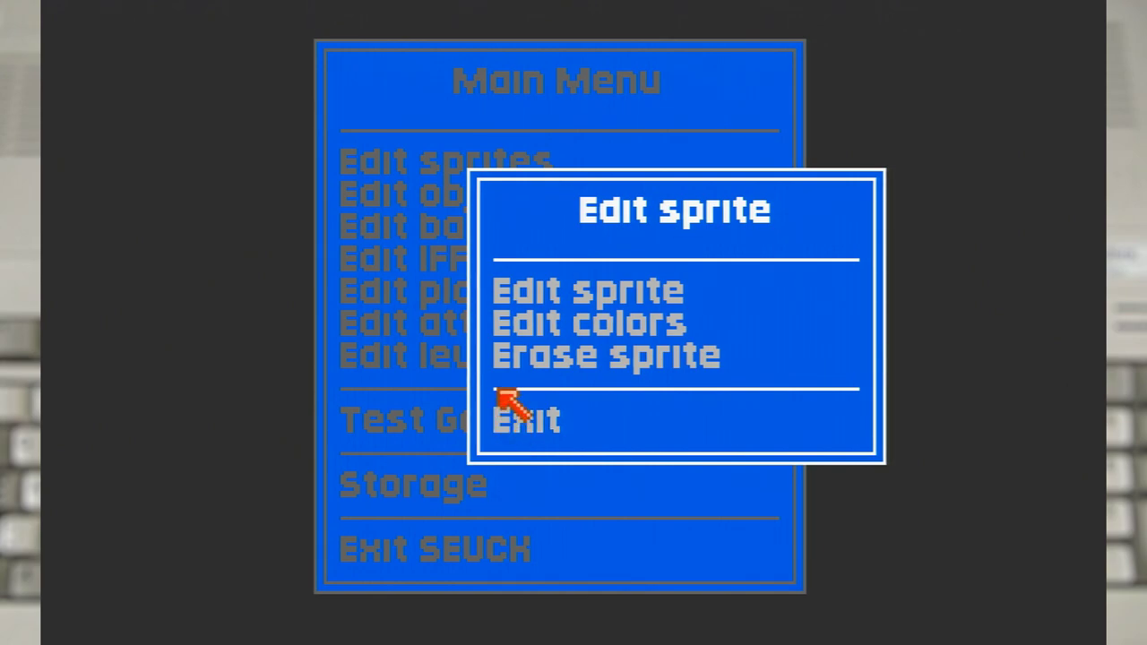
click(502, 293)
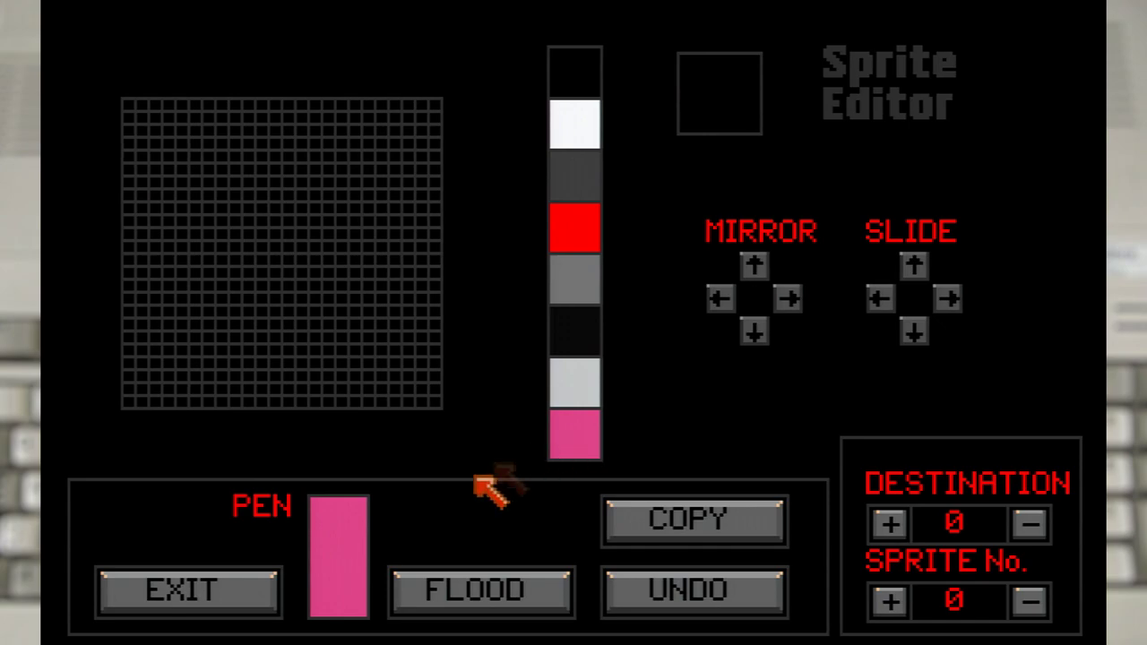
click(222, 581)
click(499, 311)
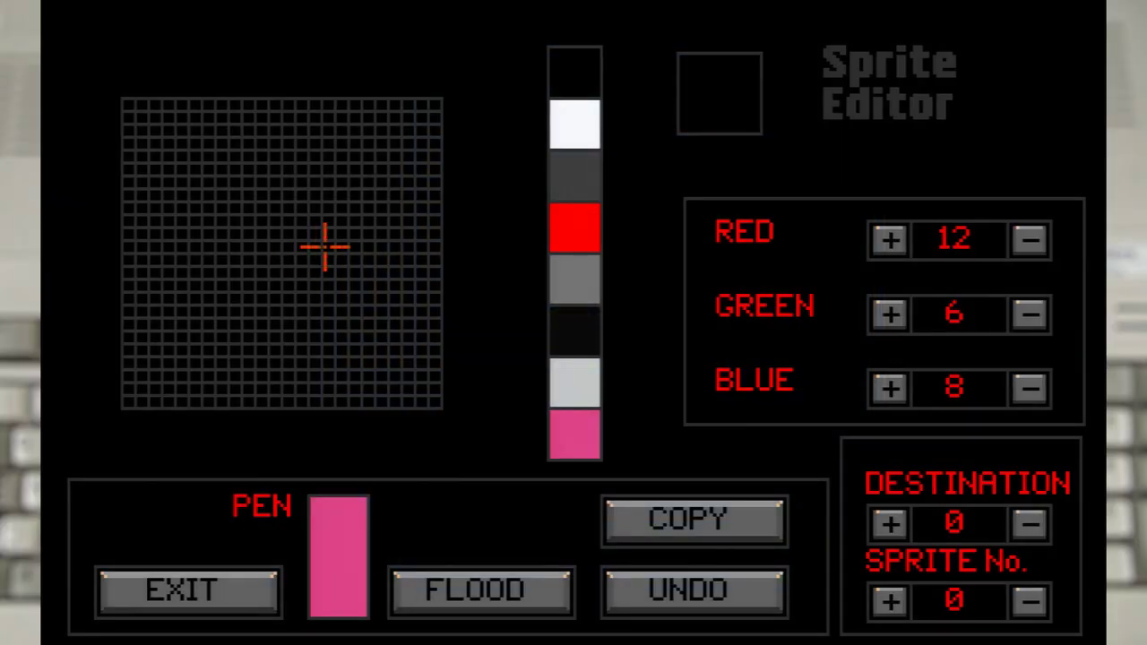
click(578, 78)
click(890, 240)
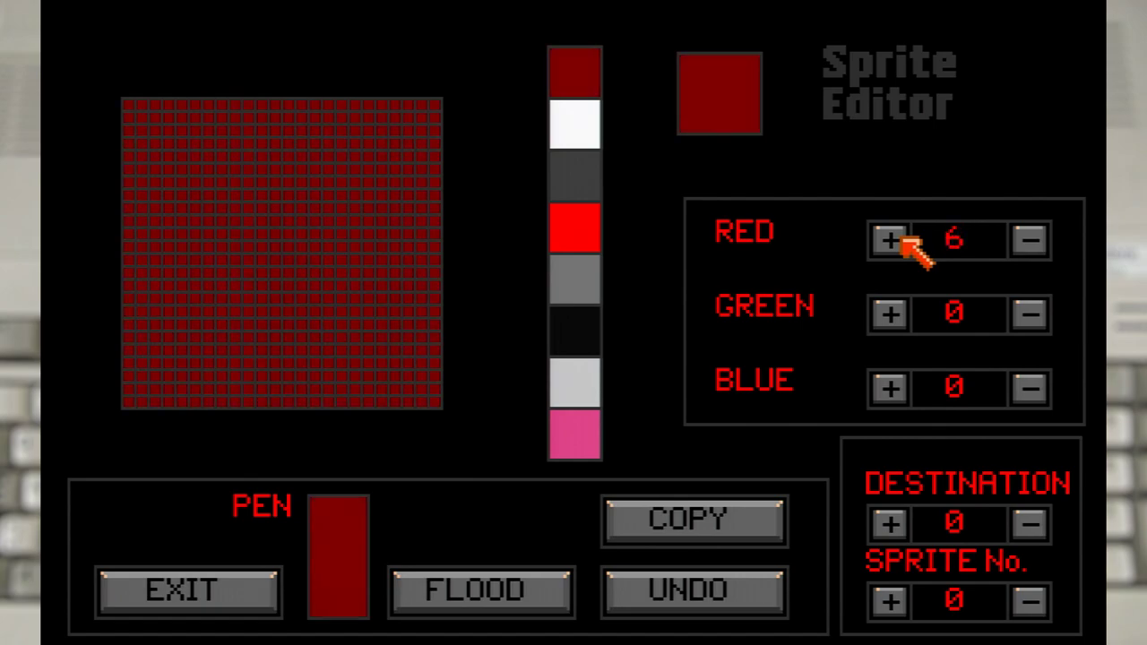
click(895, 385)
drag(894, 386, 892, 387)
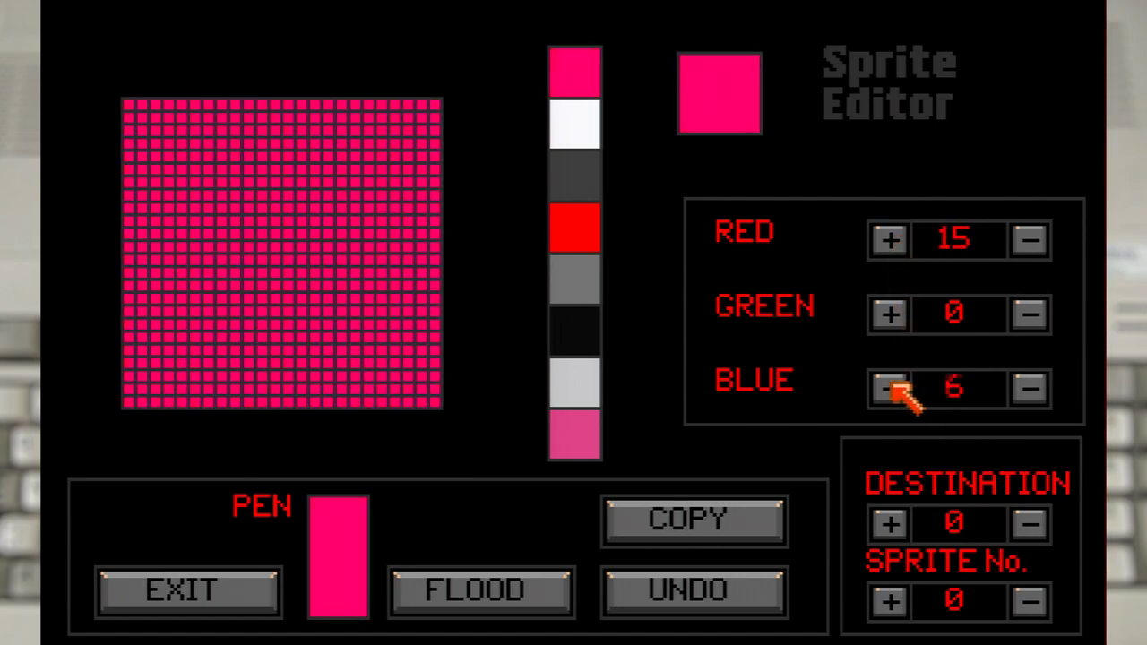
- Set the last palette colour to green with red 0, green 8 and blue 0, and leave the colour editor
drag(1027, 400, 1027, 399)
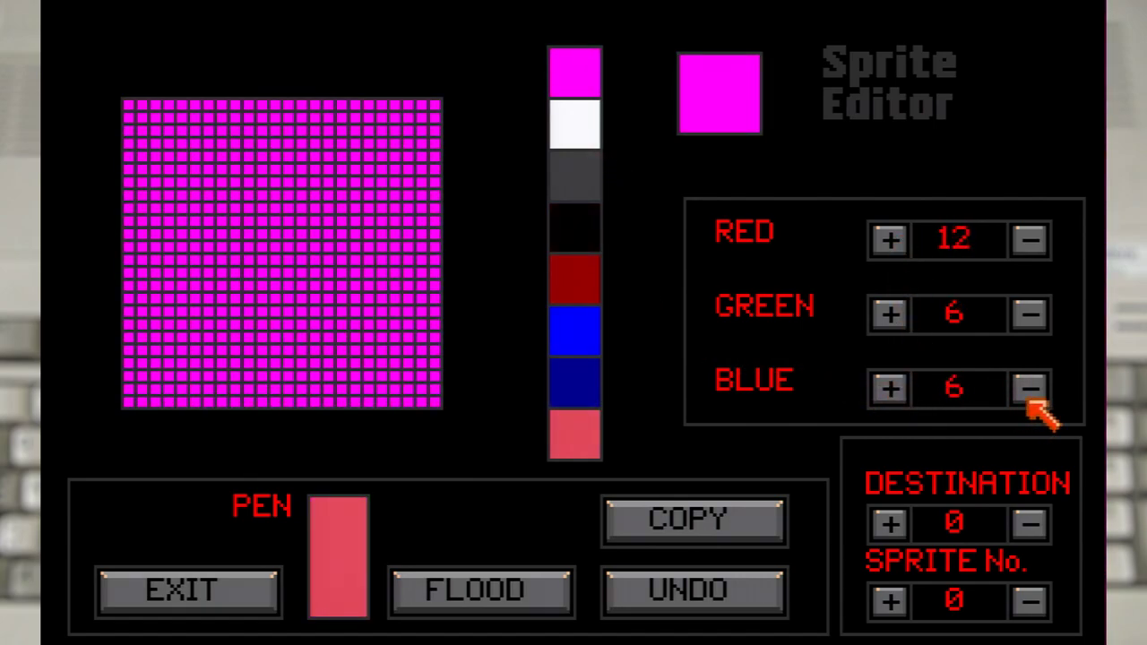
drag(1031, 240, 1034, 240)
click(890, 314)
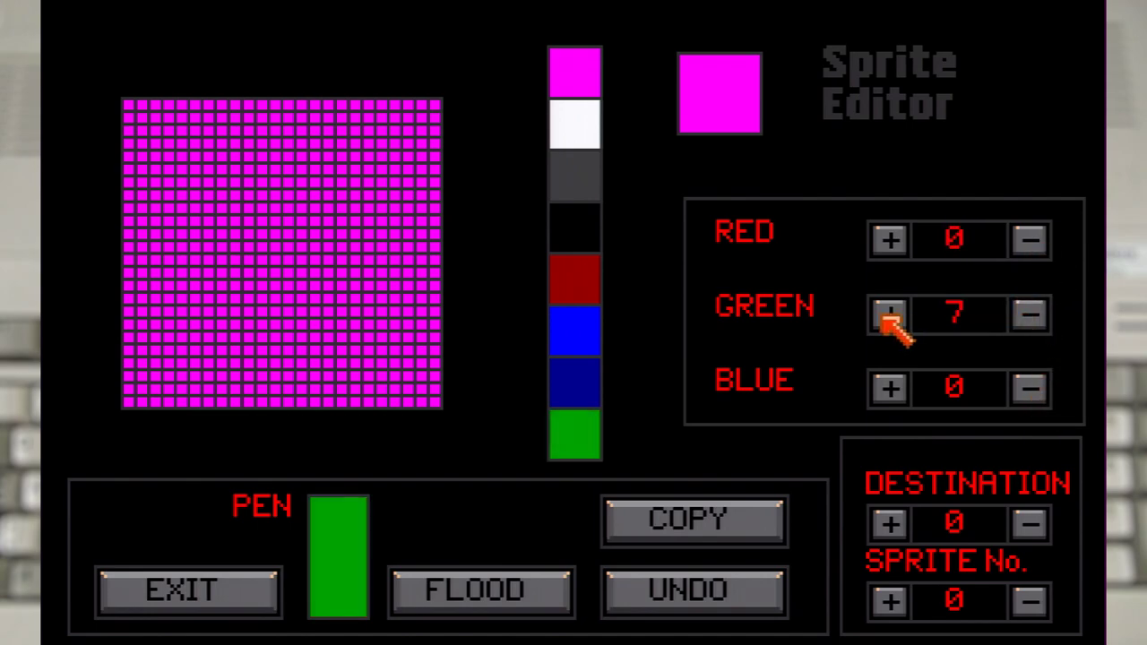
click(890, 314)
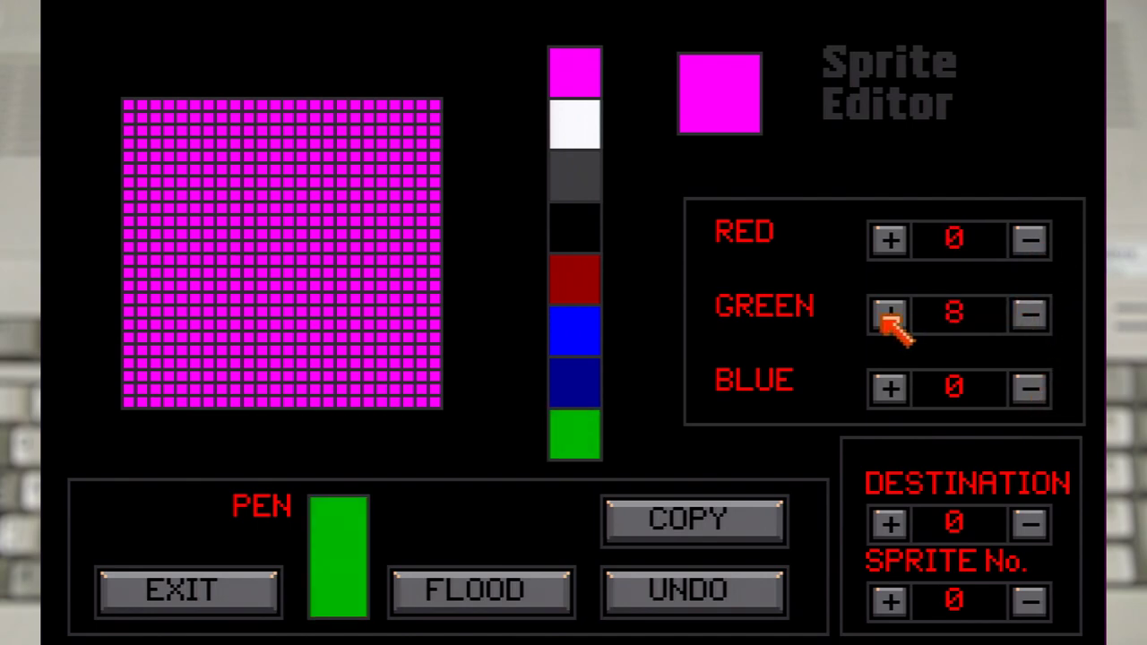
click(234, 593)
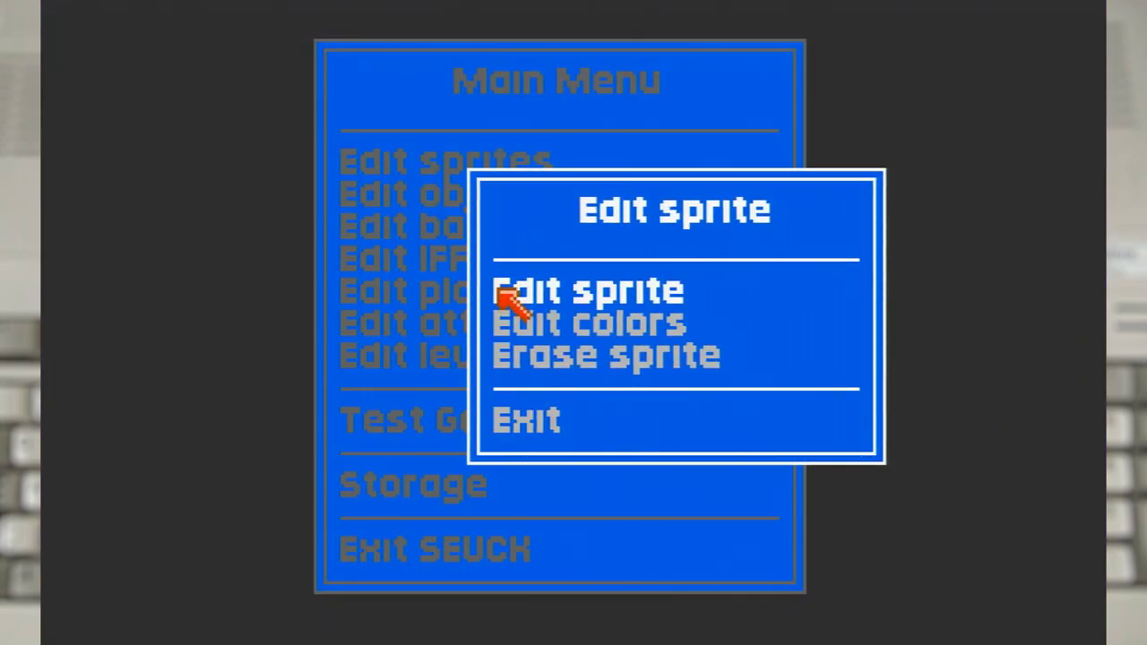
- Open the sprite editor and draw the black outline of the ship's central hull on sprite 1
click(504, 296)
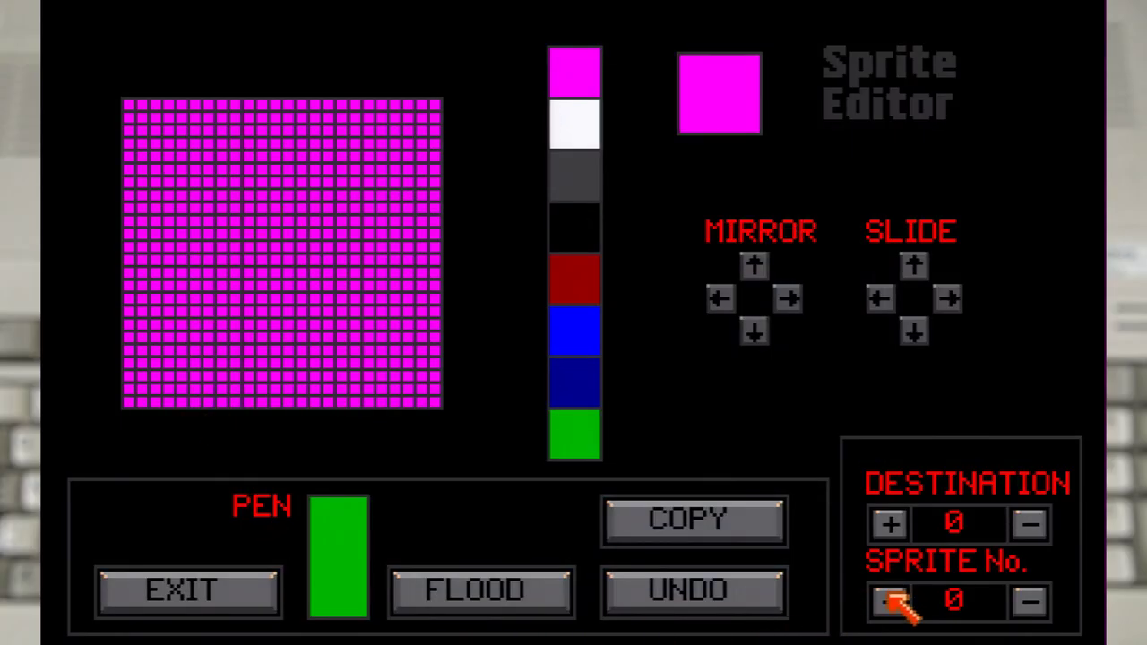
click(589, 247)
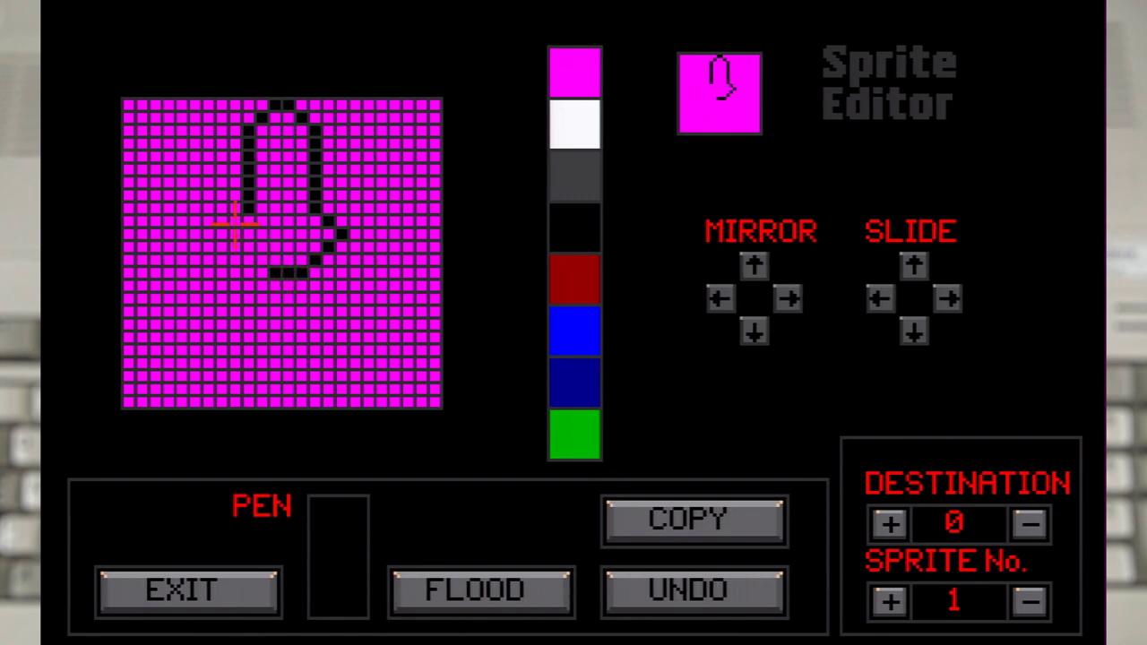
drag(228, 233, 244, 260)
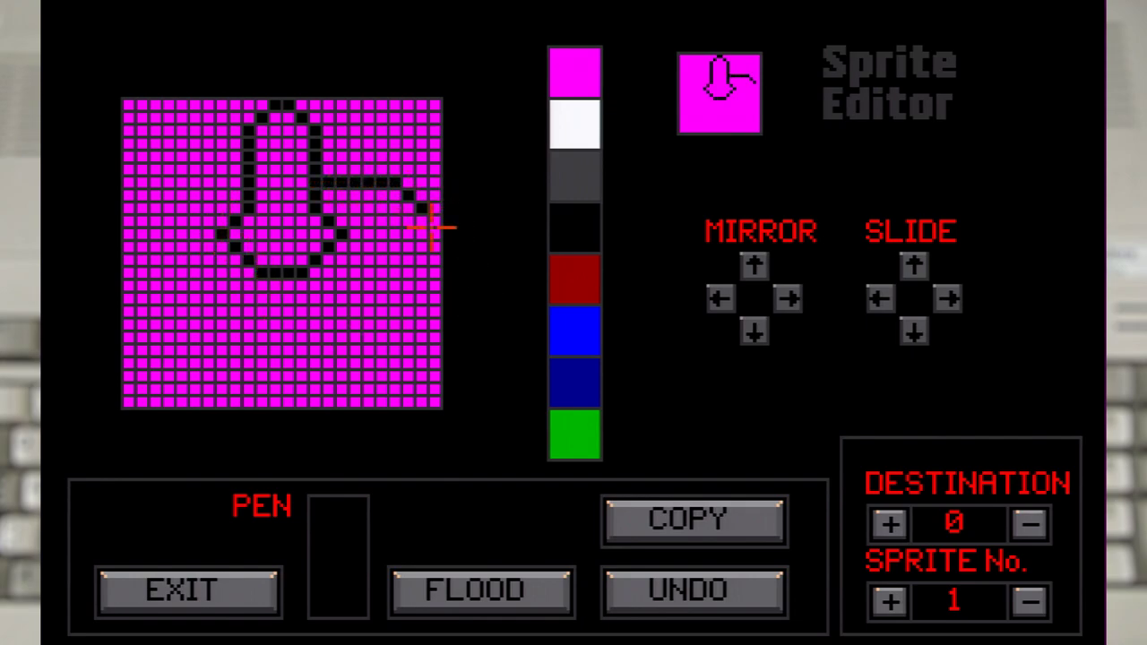
- Draw the ship's curved wing outlines in black on sprite 1, adding a vertical engine bar across the right wing
mouse_move(431, 227)
mouse_down()
mouse_move(434, 273)
mouse_move(381, 300)
mouse_move(407, 283)
mouse_up()
click(561, 90)
click(563, 235)
click(405, 299)
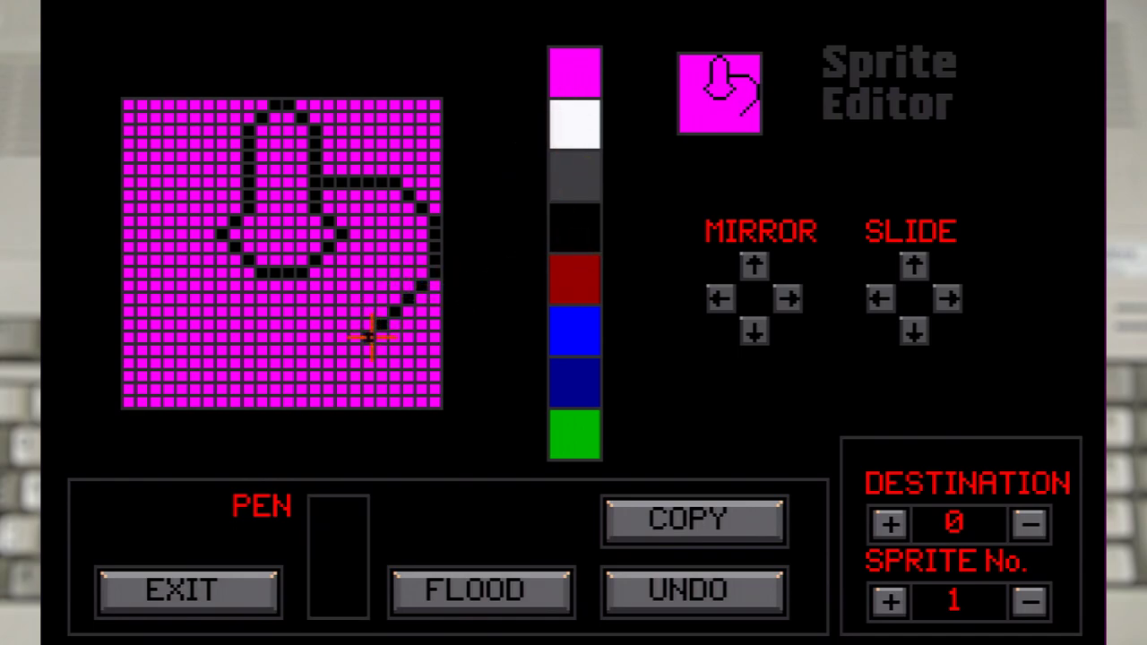
mouse_move(386, 175)
mouse_down()
mouse_move(379, 217)
mouse_move(371, 171)
mouse_move(369, 334)
mouse_up()
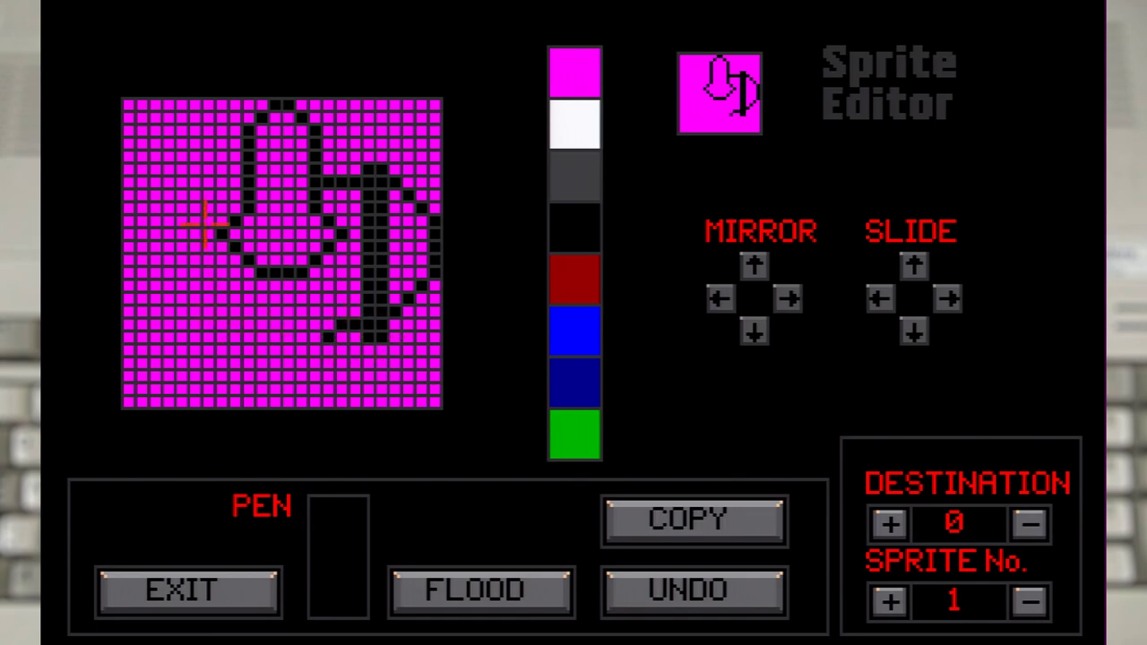
drag(235, 182, 169, 184)
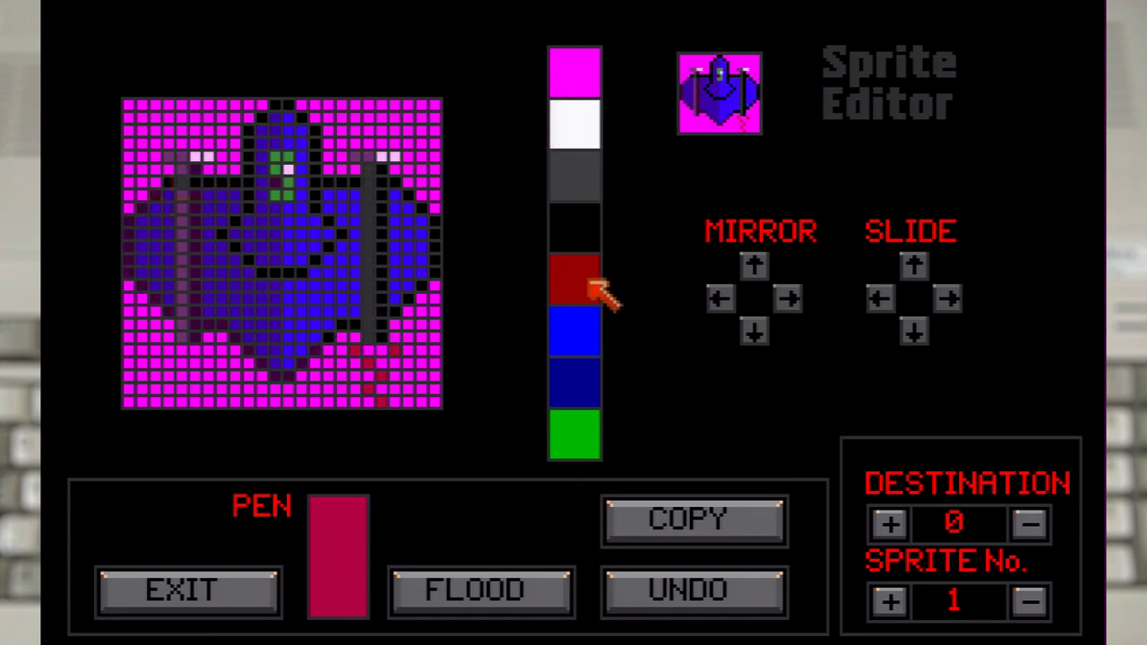
- Paint the left engine's dark red exhaust on sprite 1 and add white pixels inside both exhaust flames
drag(199, 389, 185, 401)
click(576, 125)
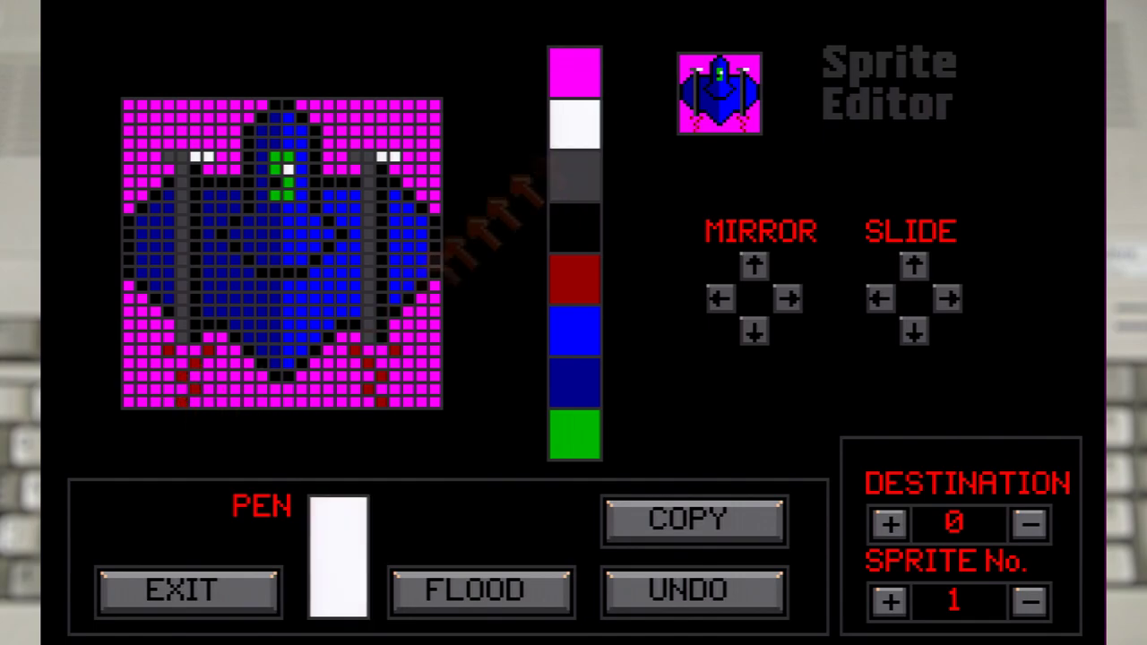
click(382, 363)
click(367, 376)
click(381, 389)
click(182, 363)
click(192, 377)
click(182, 389)
click(183, 350)
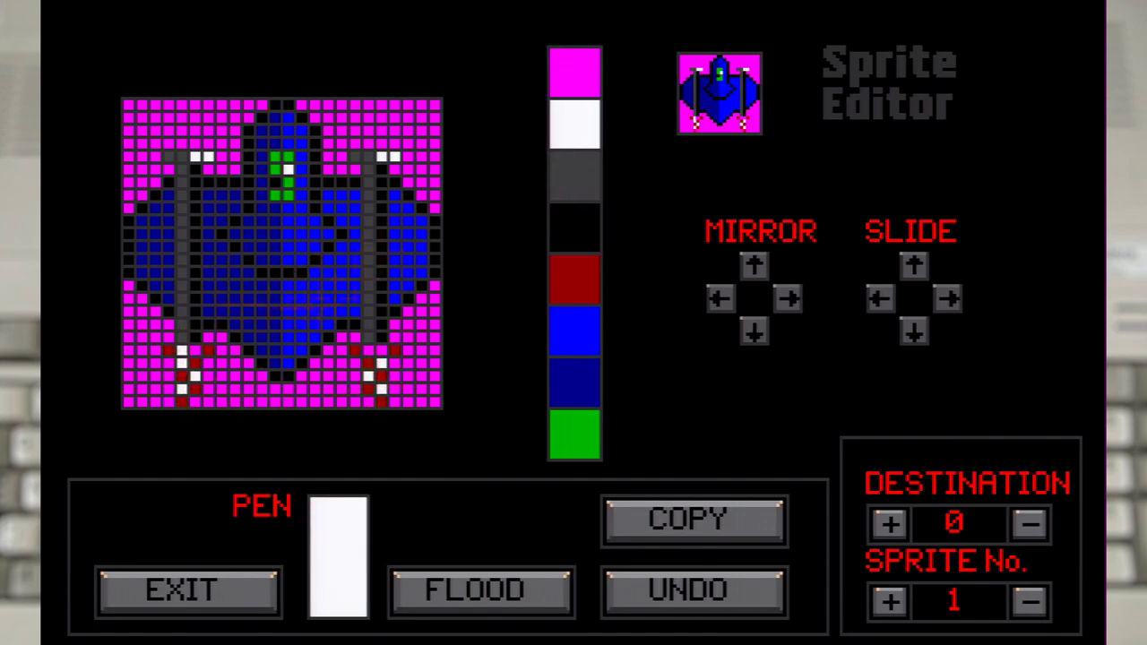
- Touch up the white flame pixels directly beneath both engines on sprite 1
click(195, 352)
click(369, 352)
click(381, 351)
click(574, 77)
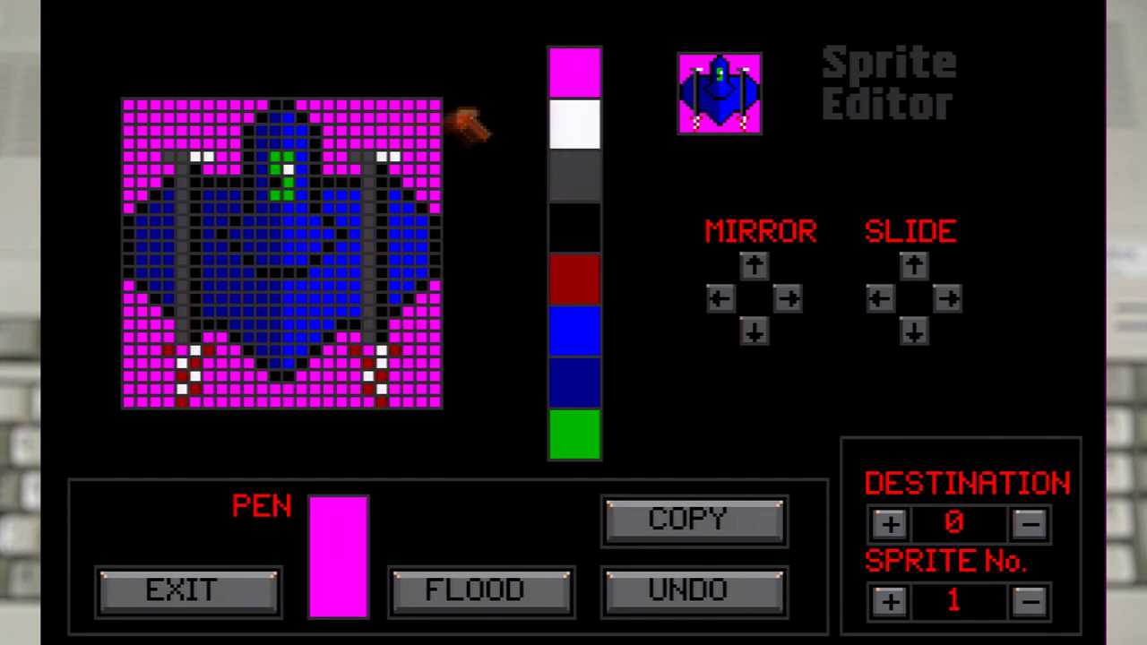
click(574, 123)
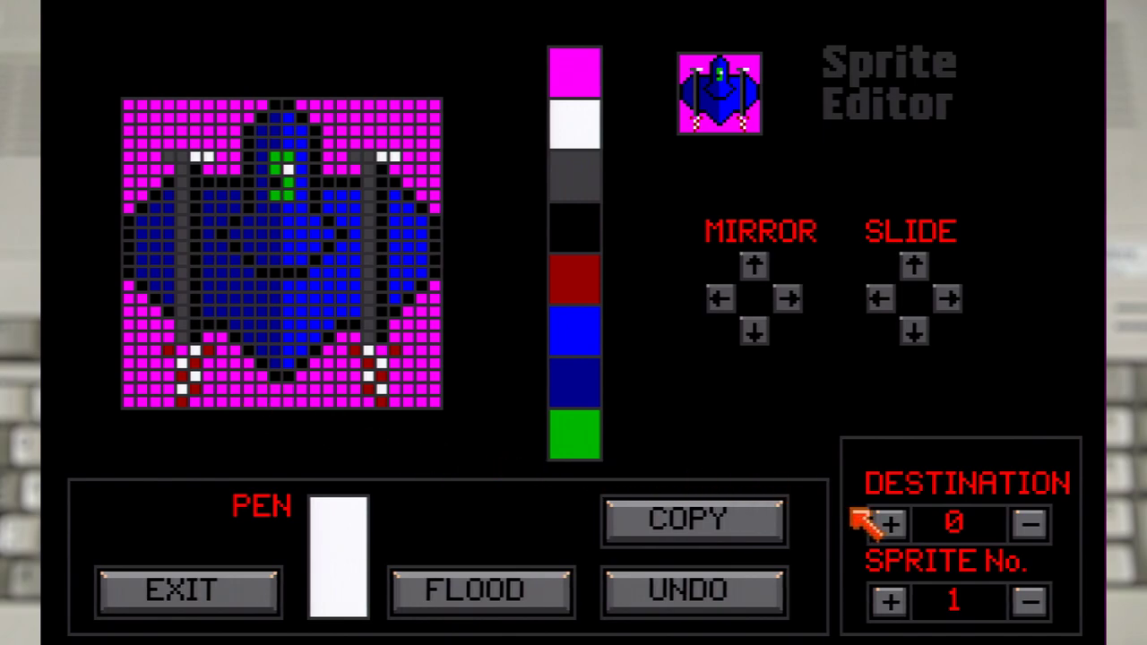
- Copy sprite 1 to sprite 2 and swap the white and grey halves of both engine tips on the copy
click(886, 524)
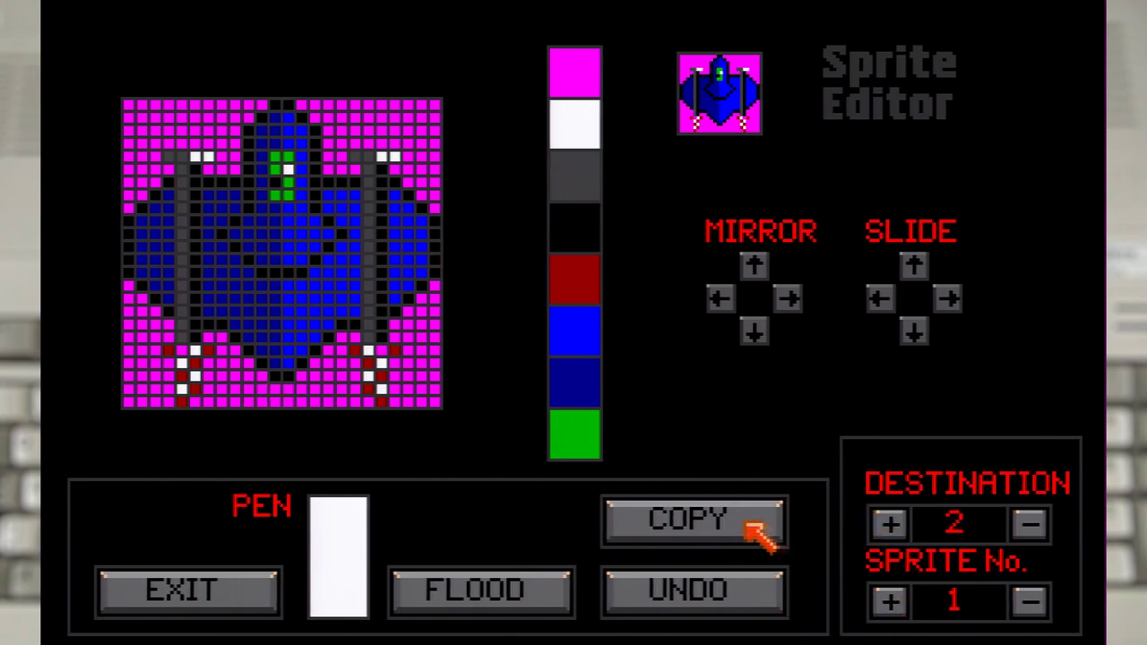
click(748, 524)
click(574, 177)
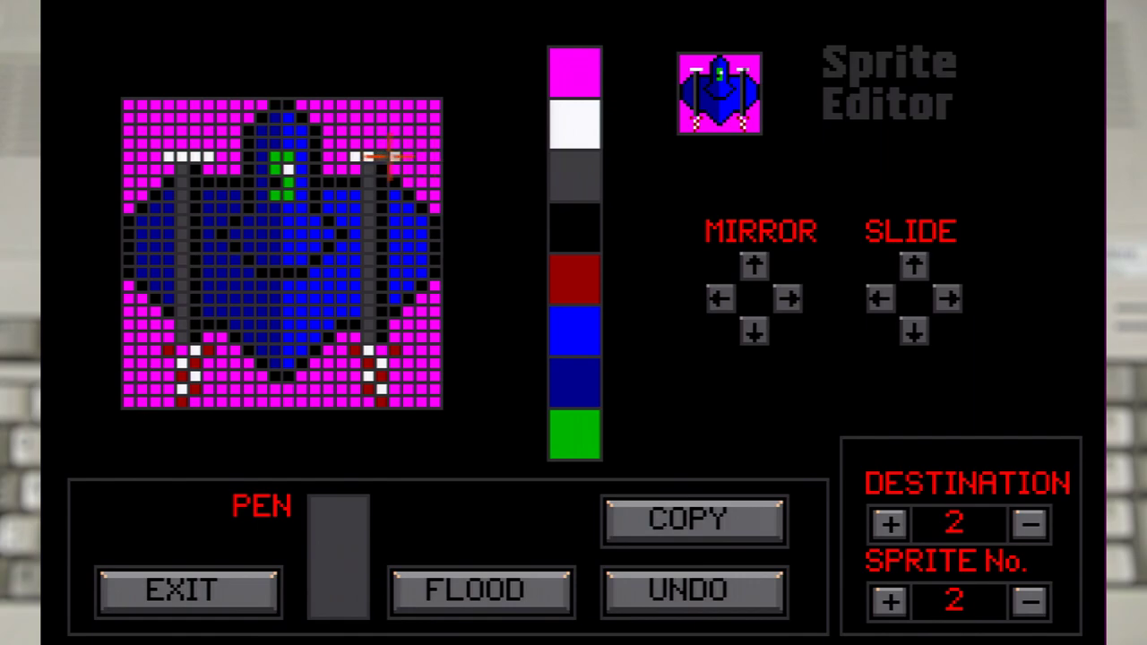
- Repaint both exhaust flames on sprite 2 with an alternate dark red and white pixel pattern for the second animation frame
click(583, 79)
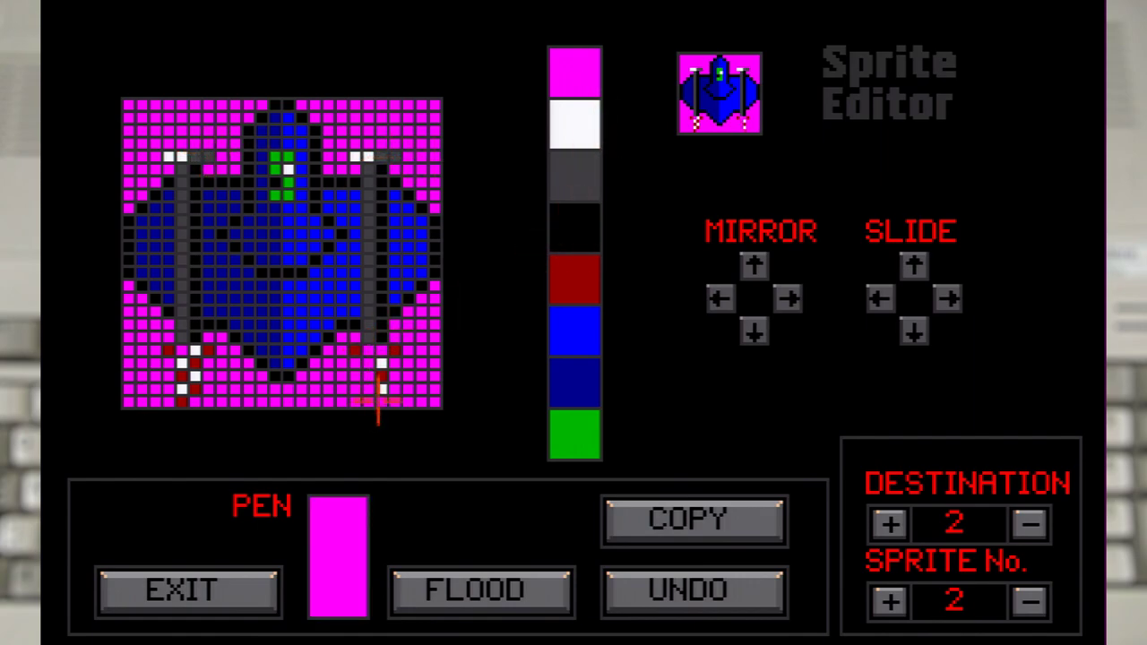
click(581, 281)
mouse_move(378, 401)
mouse_down()
mouse_move(382, 363)
mouse_move(368, 376)
mouse_up()
click(556, 132)
click(380, 350)
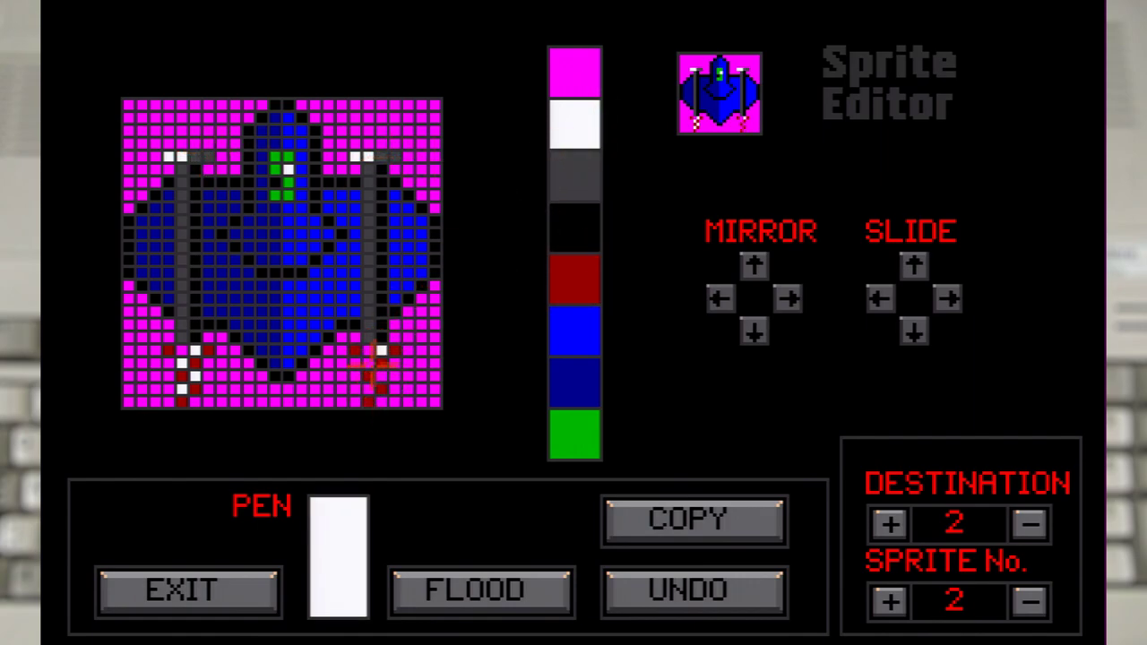
click(575, 76)
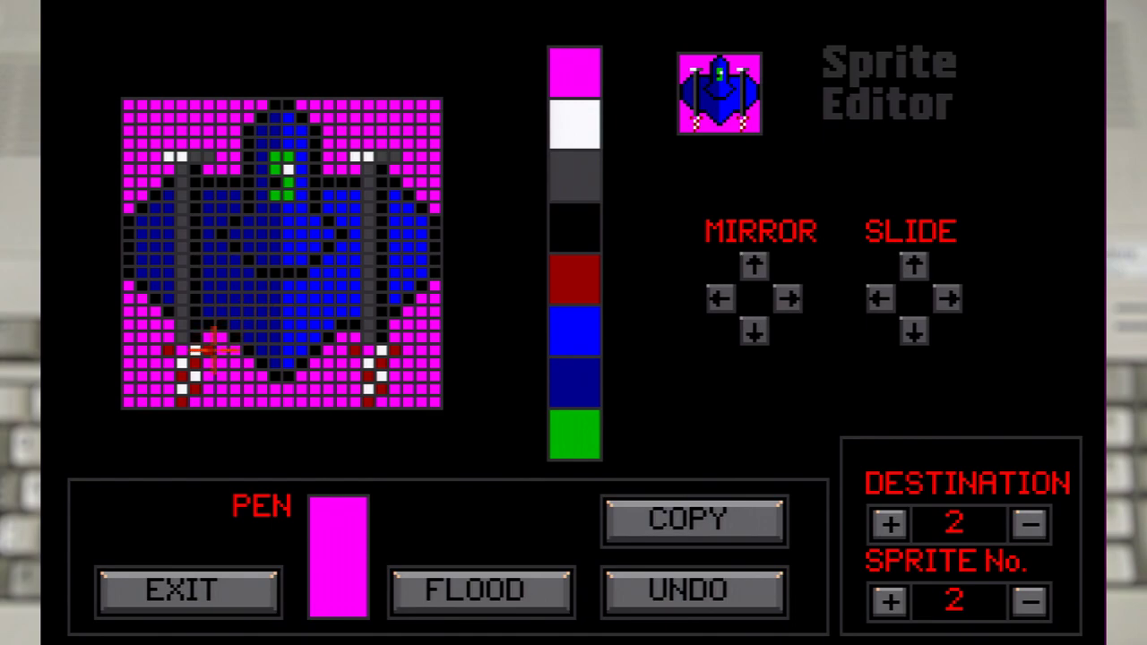
click(581, 141)
click(581, 301)
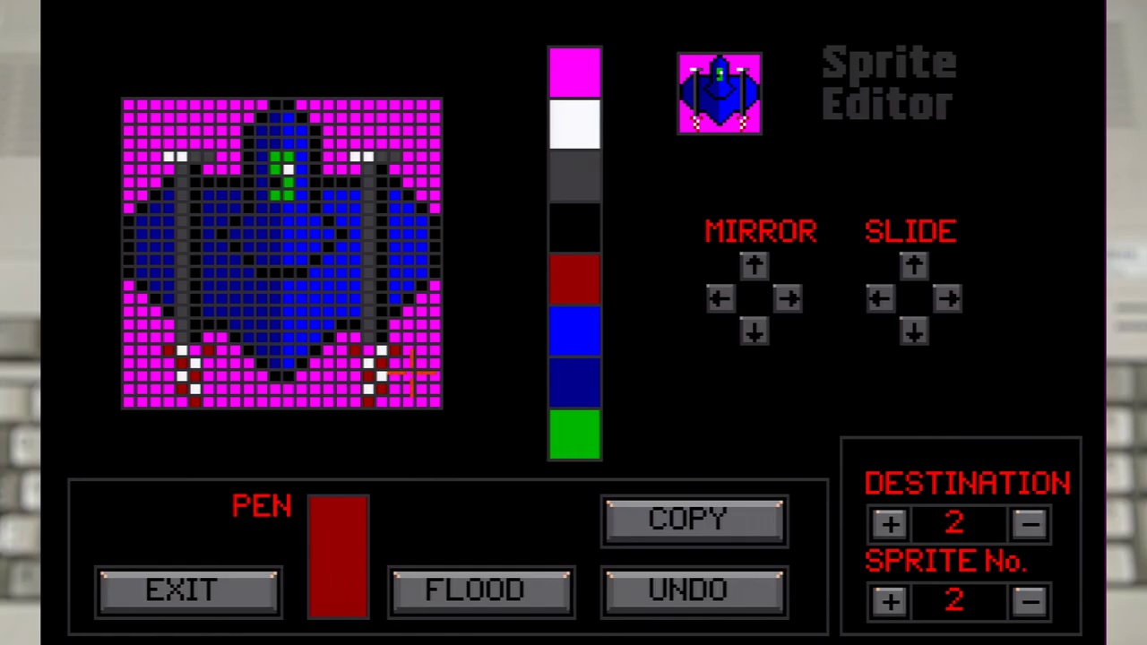
- Draw a narrow vertical bullet on sprite 3 with dark red edges and a white core
click(890, 600)
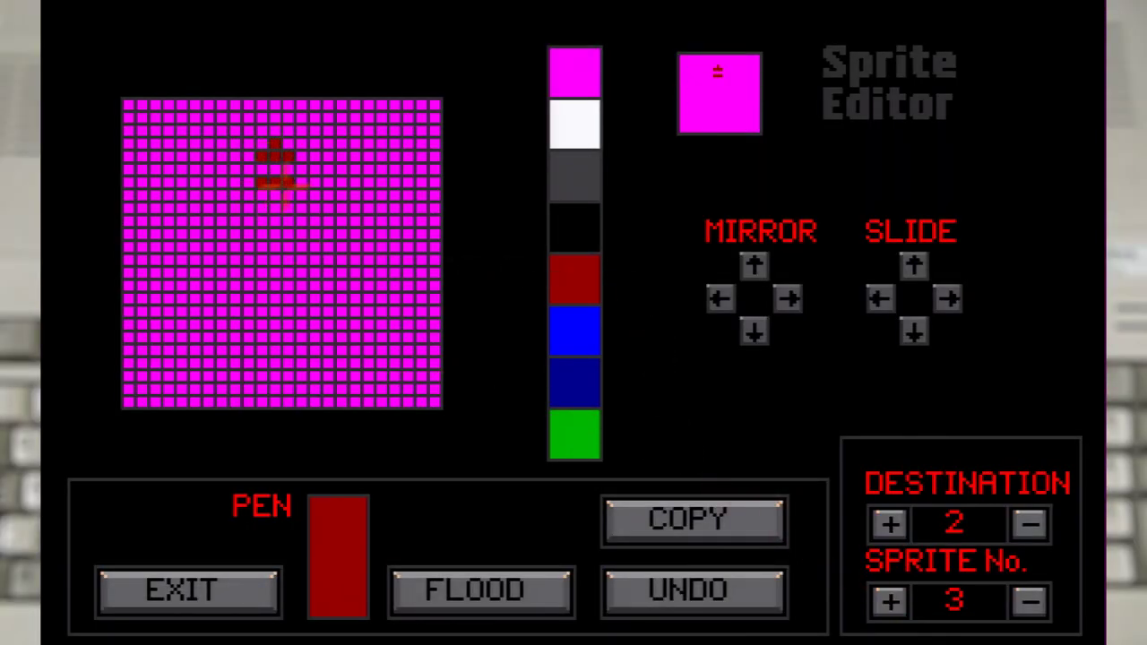
mouse_move(282, 188)
mouse_down()
mouse_move(278, 314)
mouse_move(263, 188)
mouse_move(275, 324)
mouse_up()
click(574, 126)
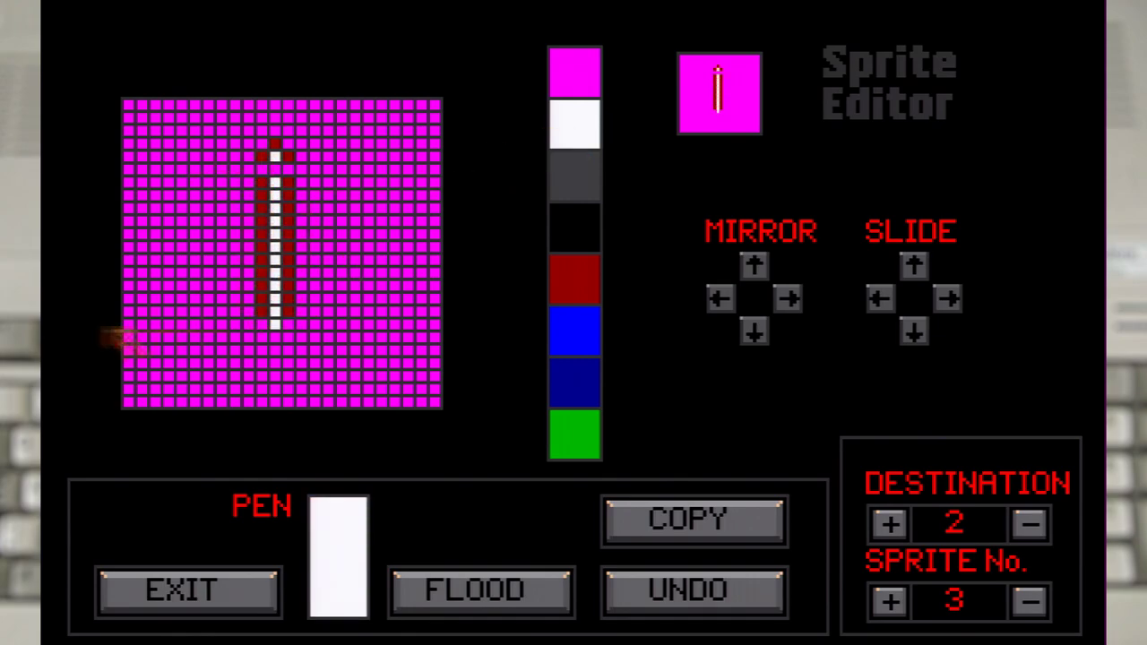
- Build explosion frames from the ship on sprites 4 to 6, breaking it up with dark red, magenta and white pixels
click(890, 524)
click(890, 523)
click(1030, 600)
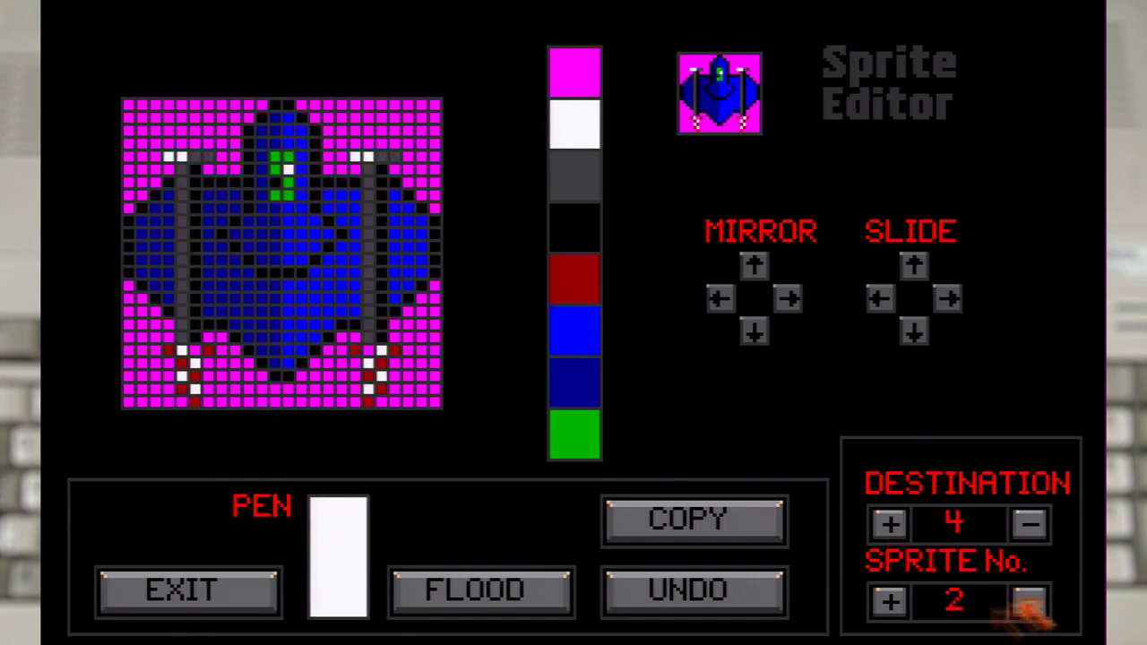
click(890, 600)
click(890, 600)
click(575, 279)
mouse_move(233, 224)
mouse_down()
mouse_move(296, 268)
mouse_move(322, 309)
mouse_move(264, 216)
mouse_up()
click(574, 73)
click(574, 126)
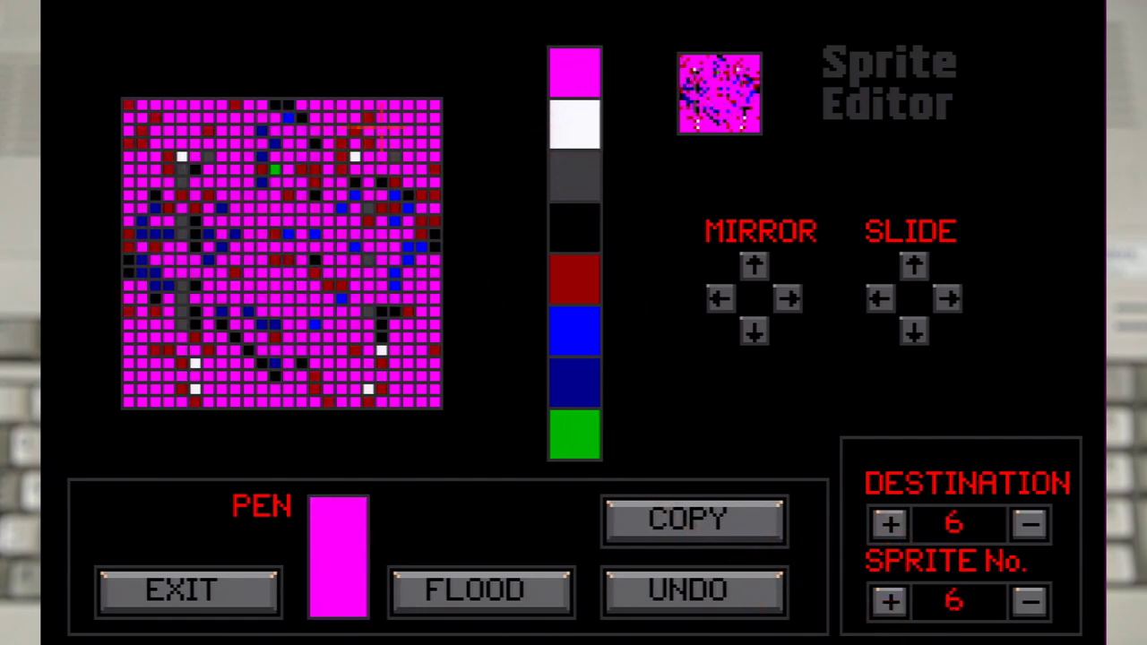
- Scatter more dark red and white debris pixels across the explosion frame on sprite 6 and leave the sprite editor
click(575, 279)
click(235, 131)
click(235, 221)
click(221, 351)
click(575, 126)
click(342, 246)
click(342, 337)
click(262, 312)
click(223, 168)
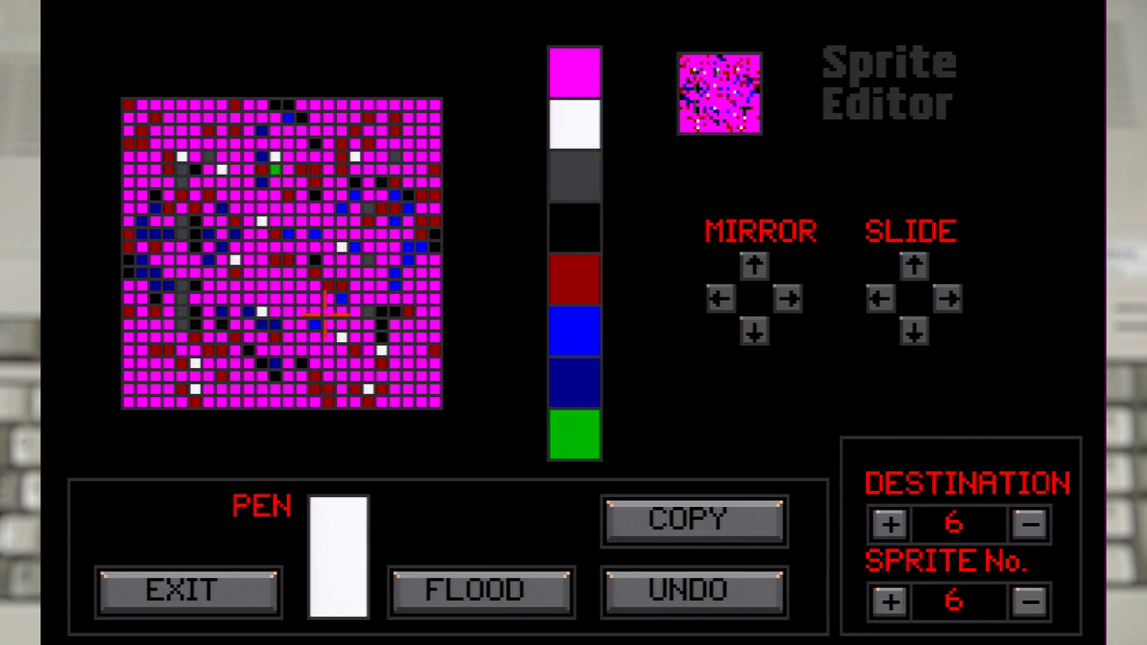
click(230, 608)
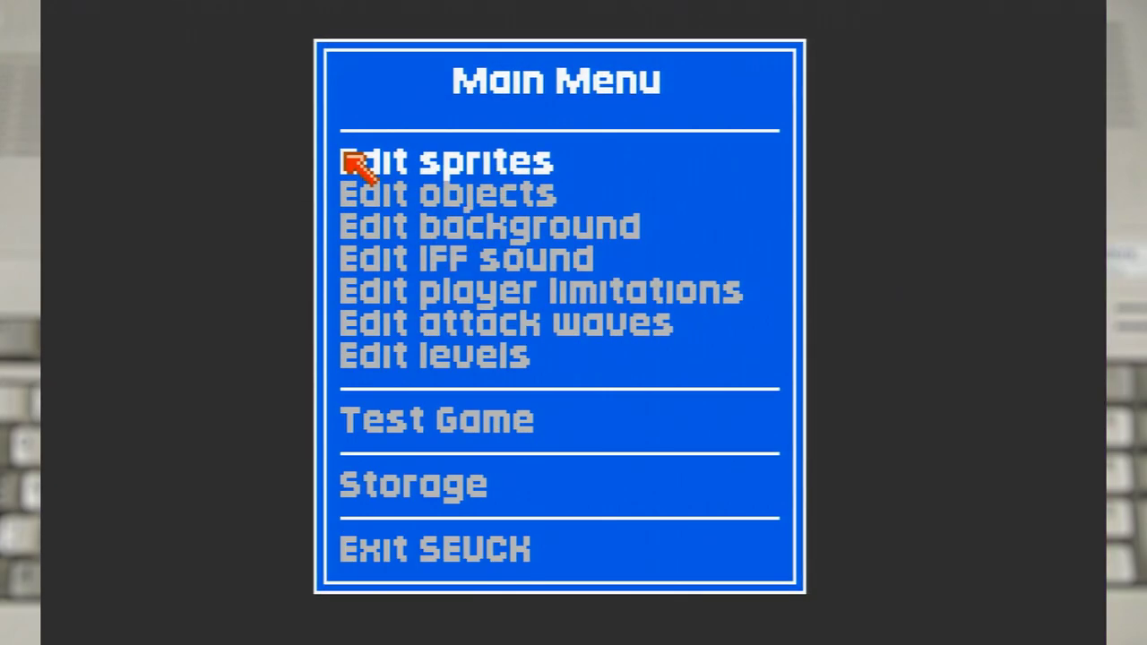
- Open the object editor, view the Player fire 1 object, and return to the Player 1 object
click(354, 213)
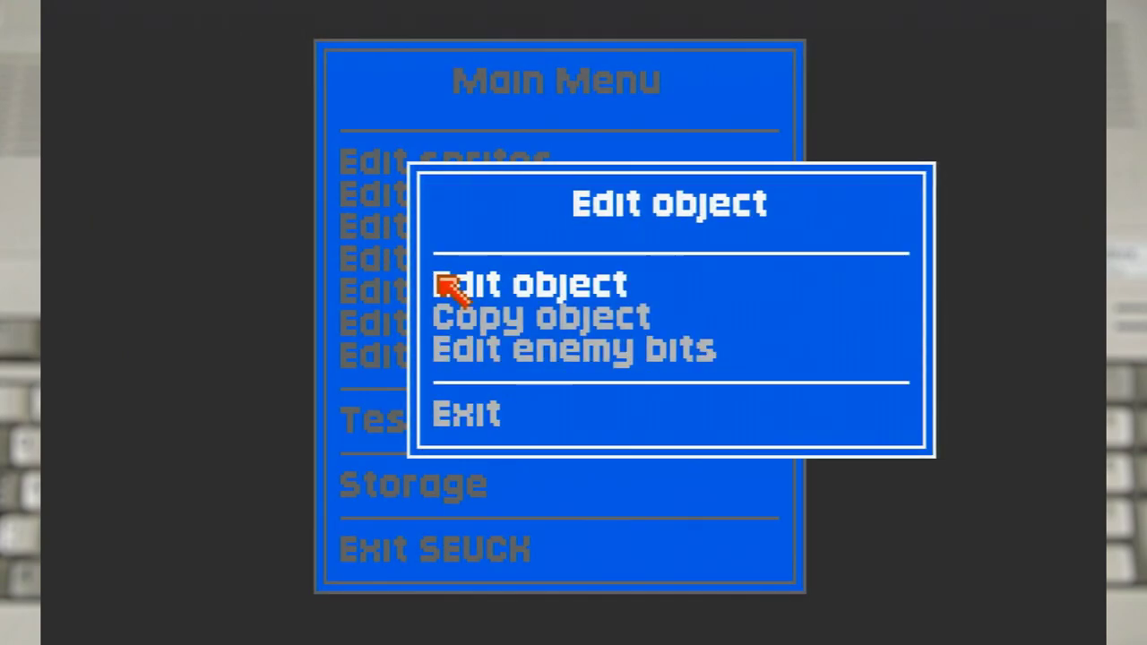
click(445, 285)
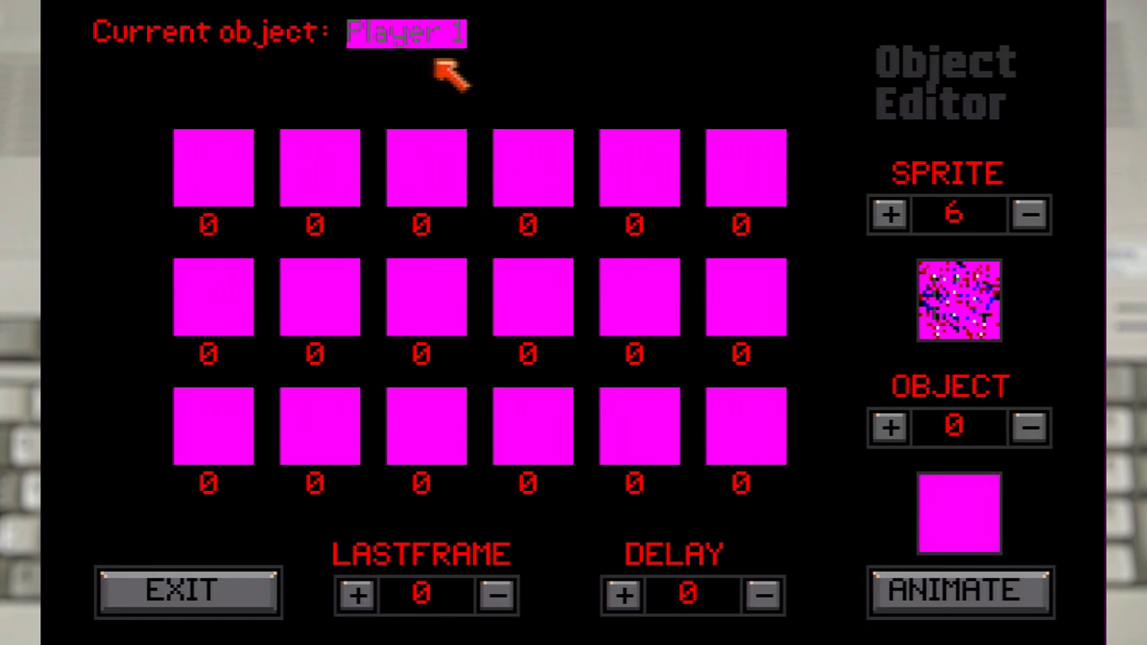
click(890, 429)
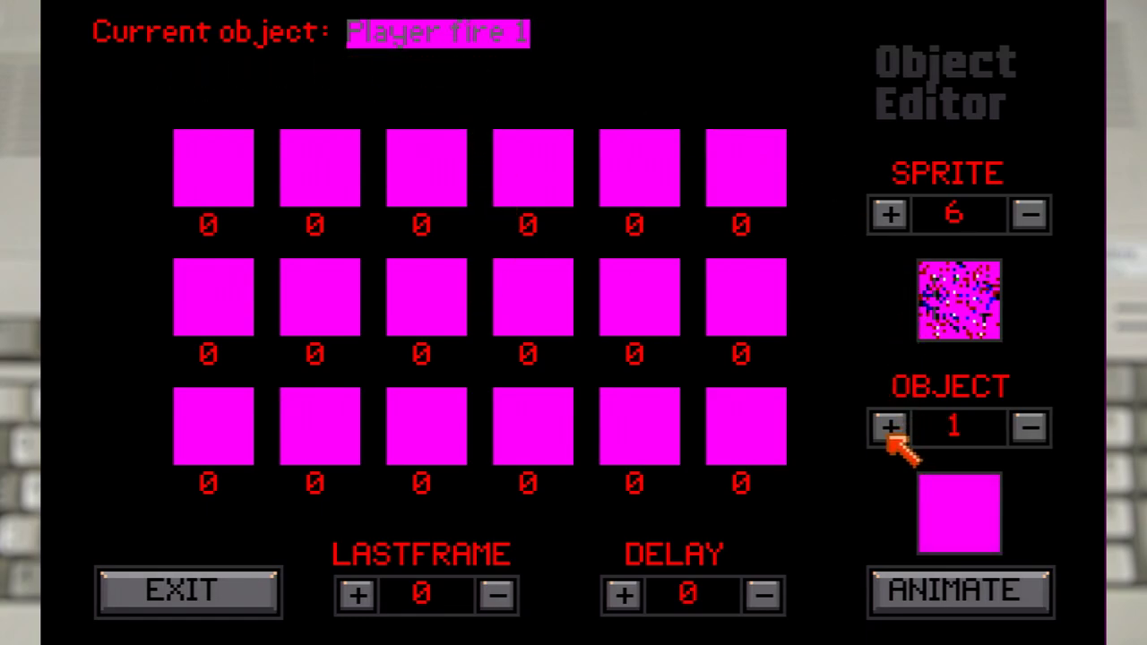
click(1031, 432)
click(1033, 432)
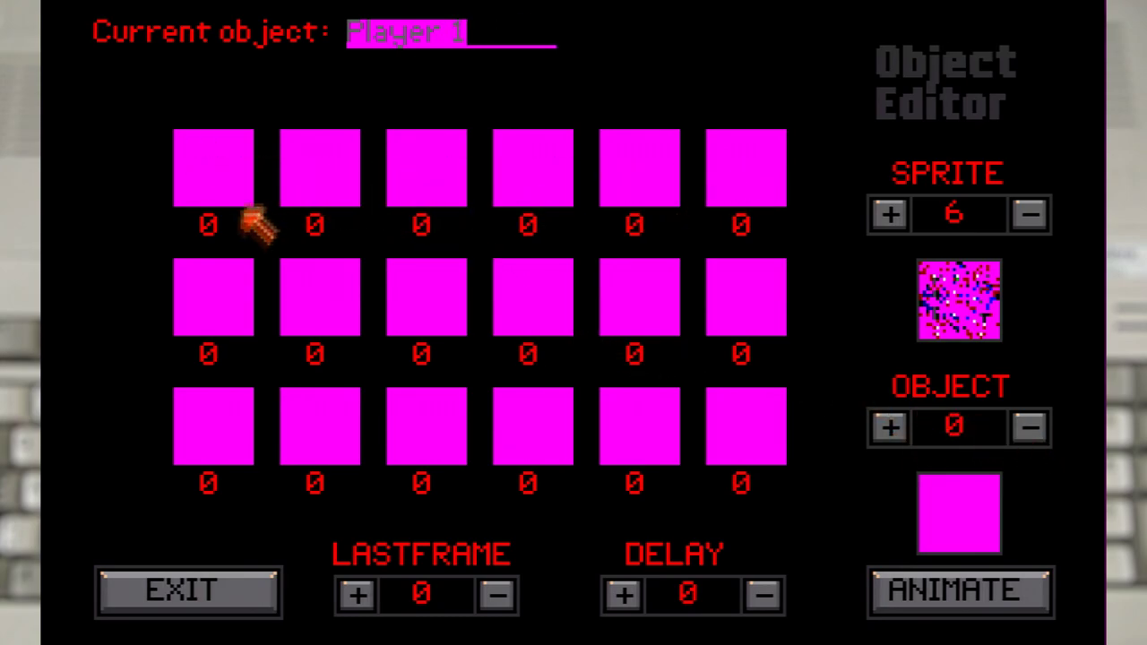
- Assign sprites 1 and 2 to the first two frames of the Player 1 object and set its last frame to 1
click(1031, 214)
click(1031, 213)
click(1030, 213)
click(1031, 213)
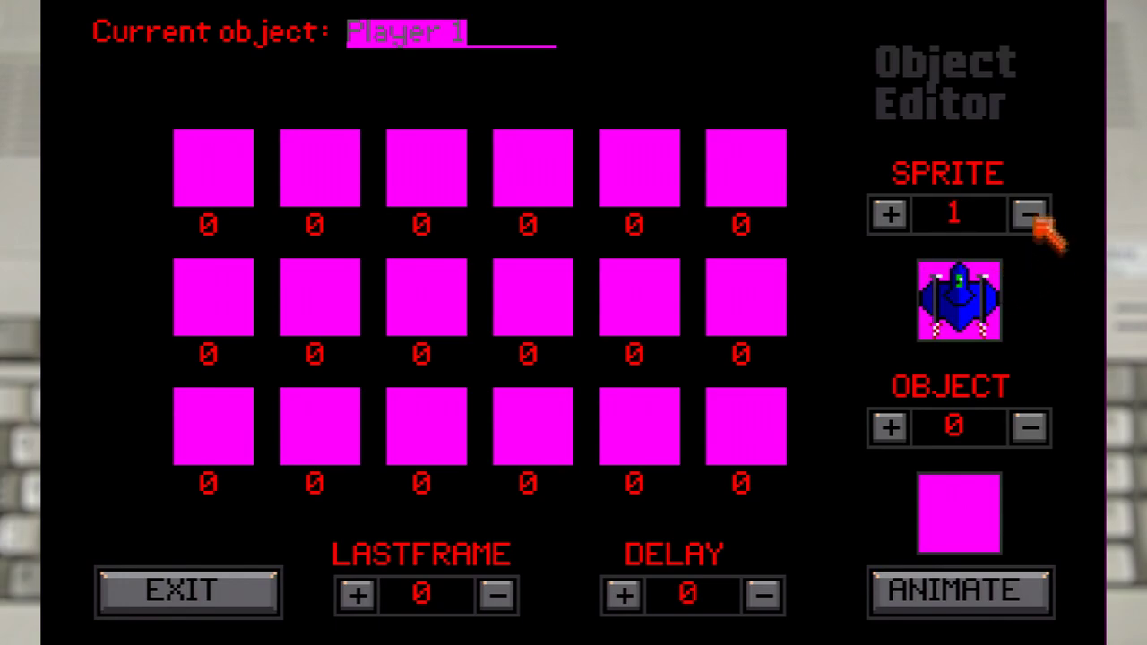
click(224, 175)
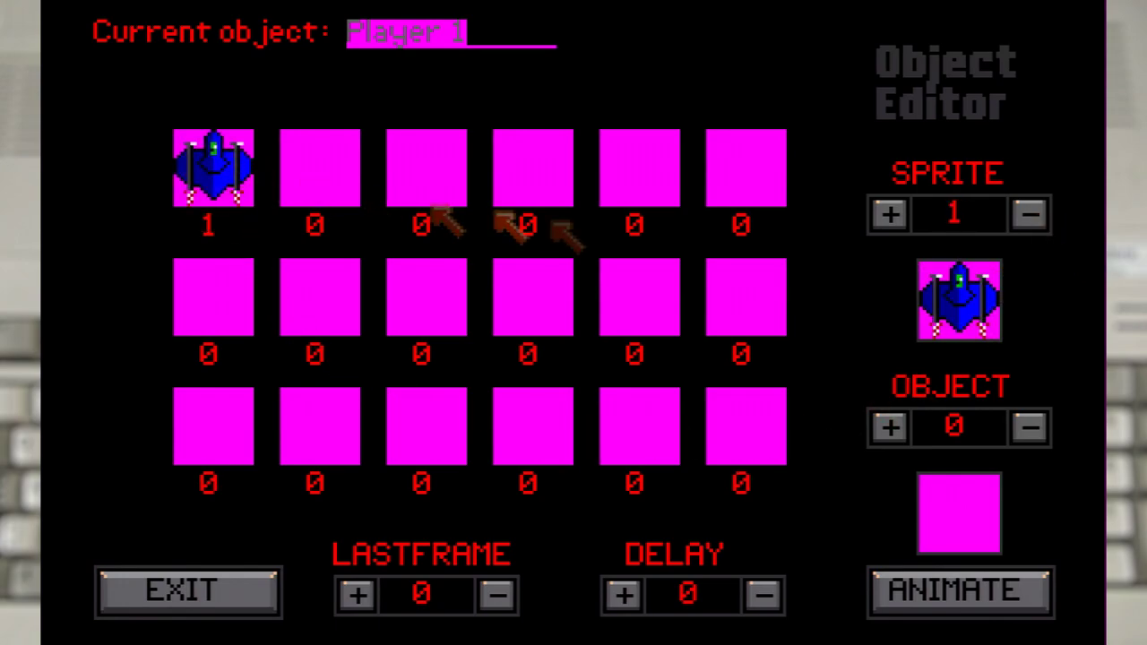
click(890, 213)
click(357, 199)
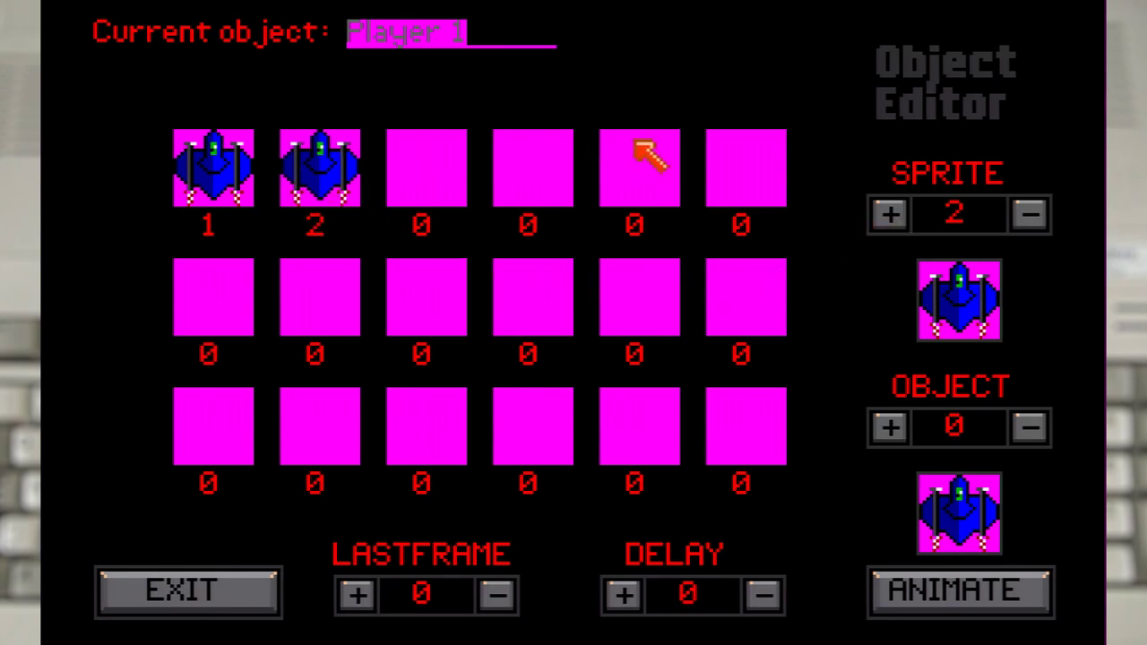
click(358, 593)
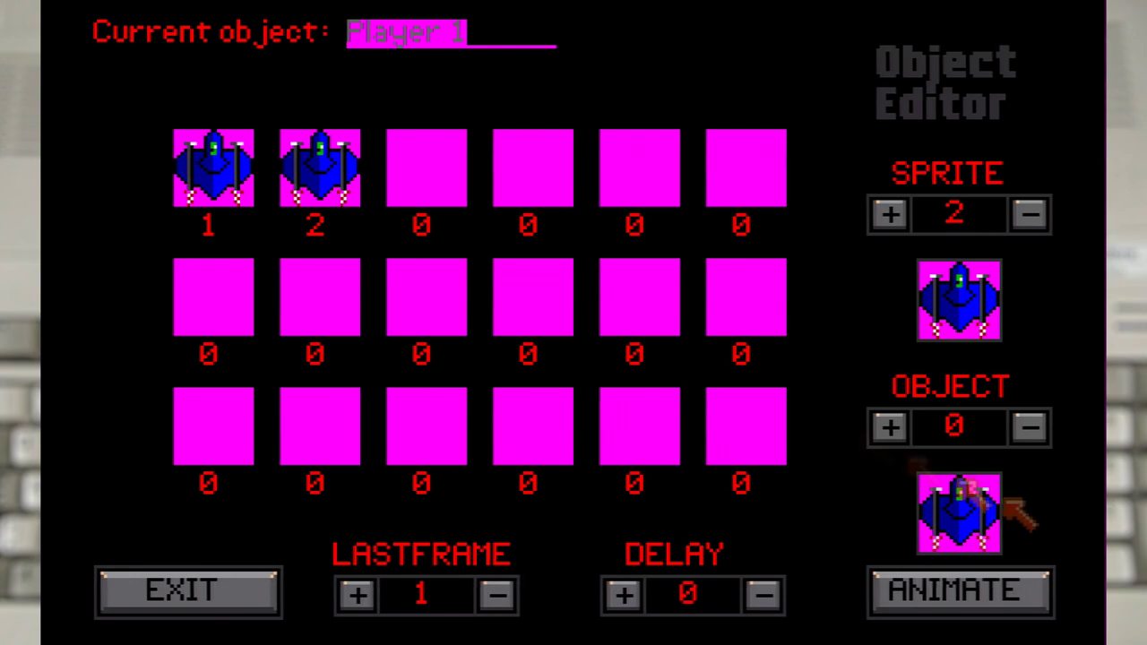
- Assign bullet sprite 3 to the first frame of the Player fire 1 object
click(890, 428)
click(890, 214)
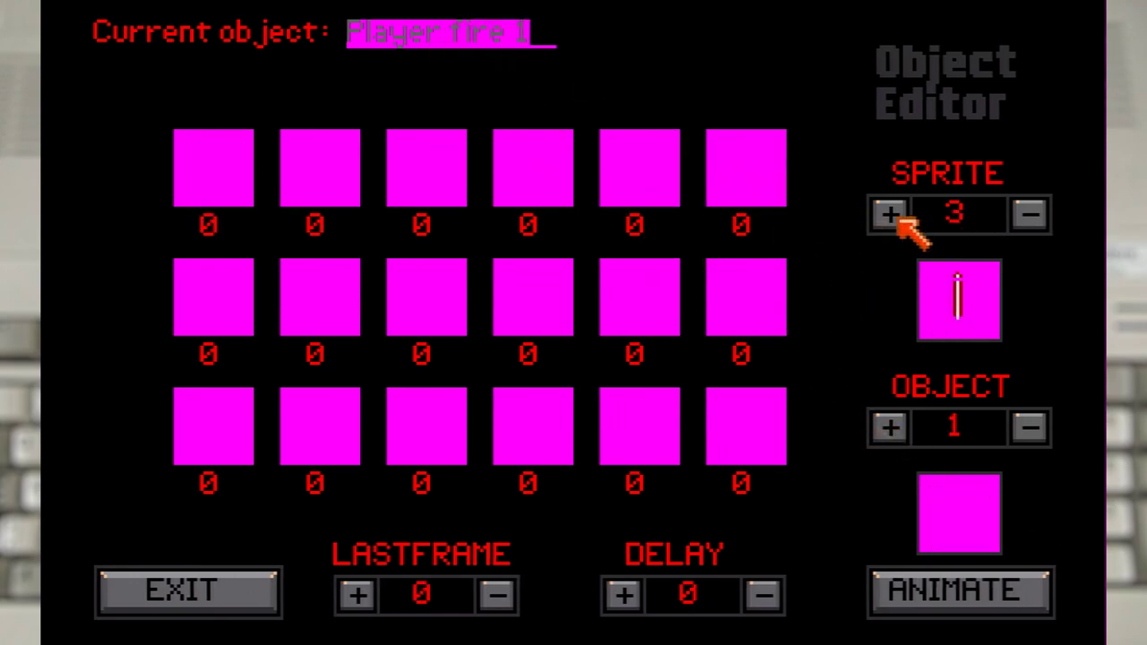
click(213, 168)
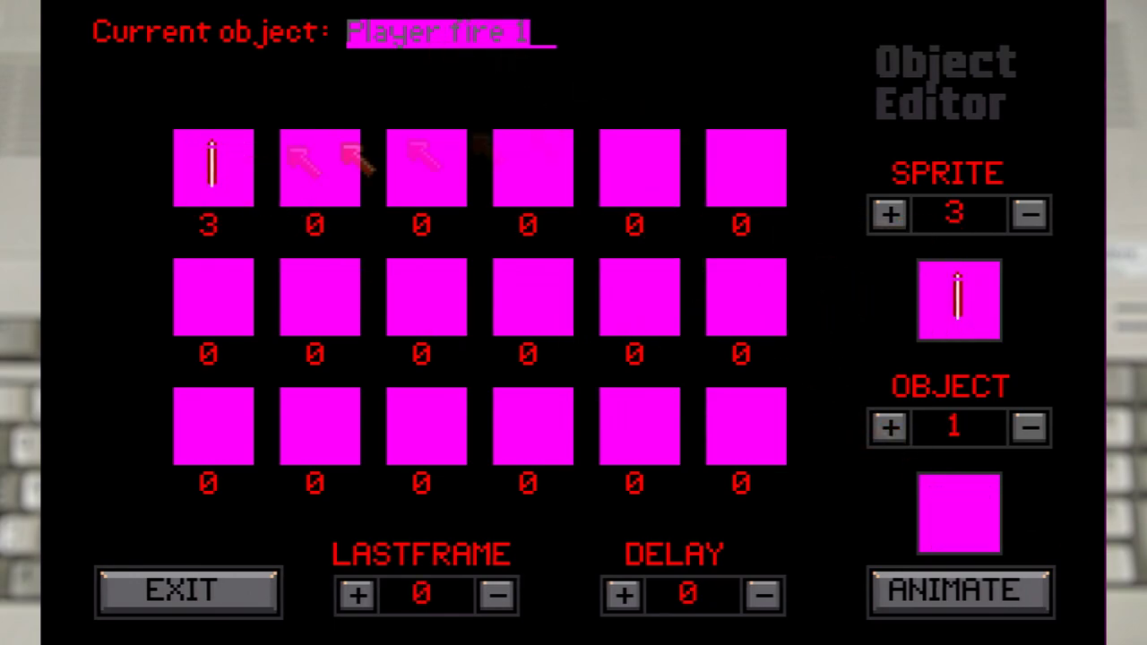
- Fill the first three frames of the Player death 1 object with explosion sprites 4, 5 and 6
click(890, 428)
click(890, 214)
click(213, 168)
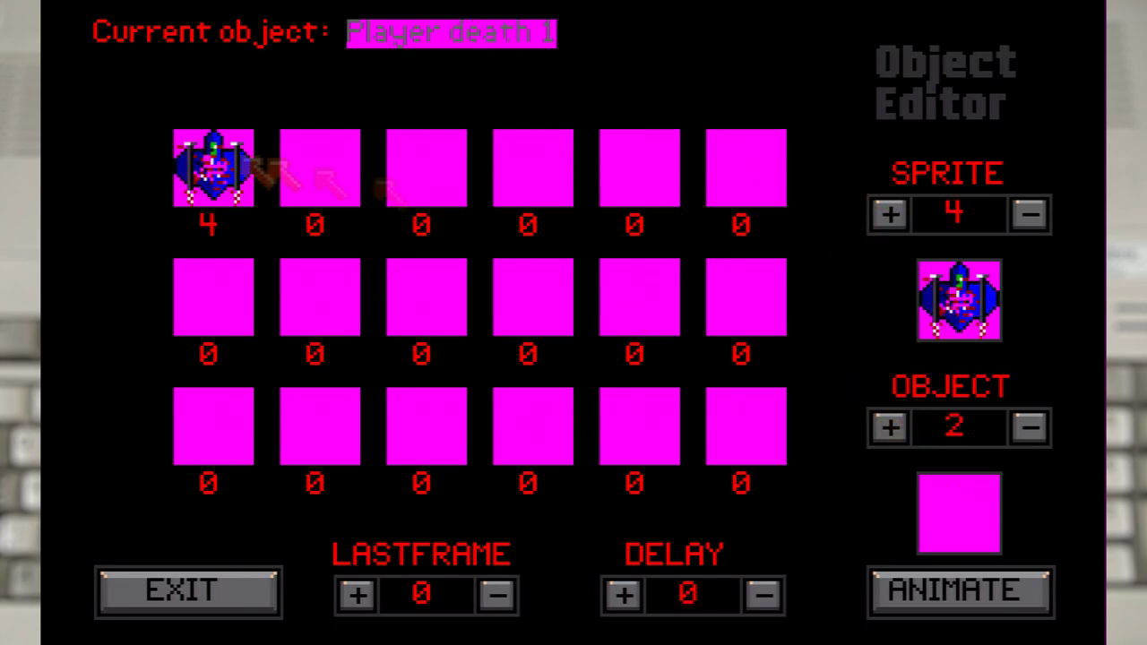
click(890, 213)
click(320, 168)
click(890, 213)
click(428, 179)
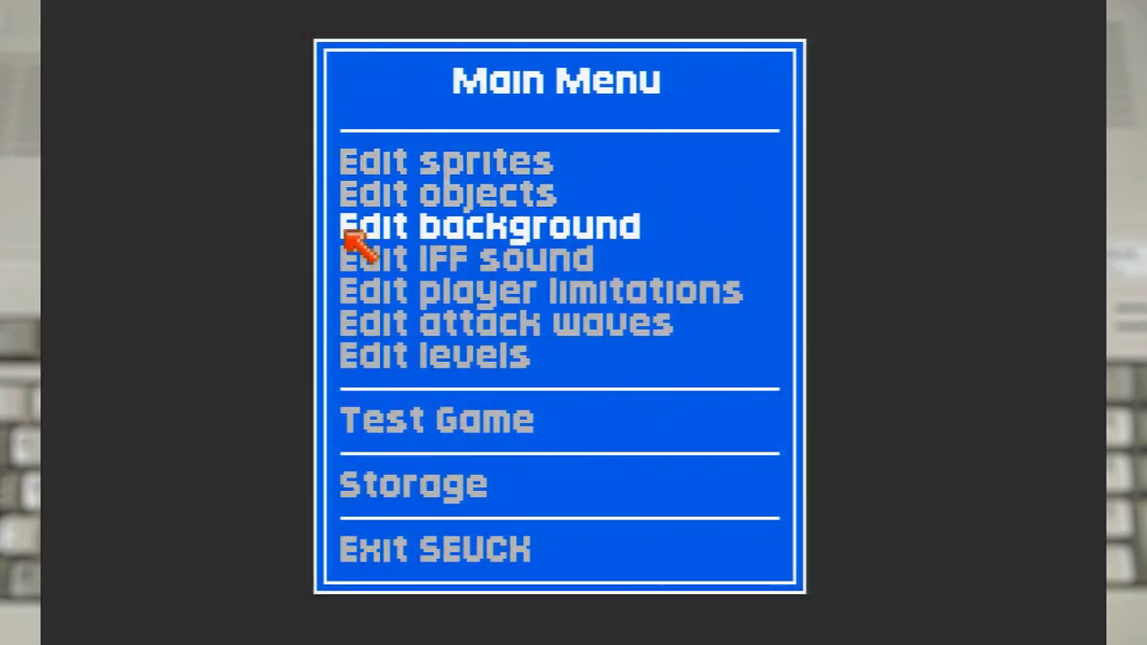
- Open player 1's parameters, enable the player, and set ship speed to 4 and score color to 1
click(358, 299)
click(193, 377)
click(285, 448)
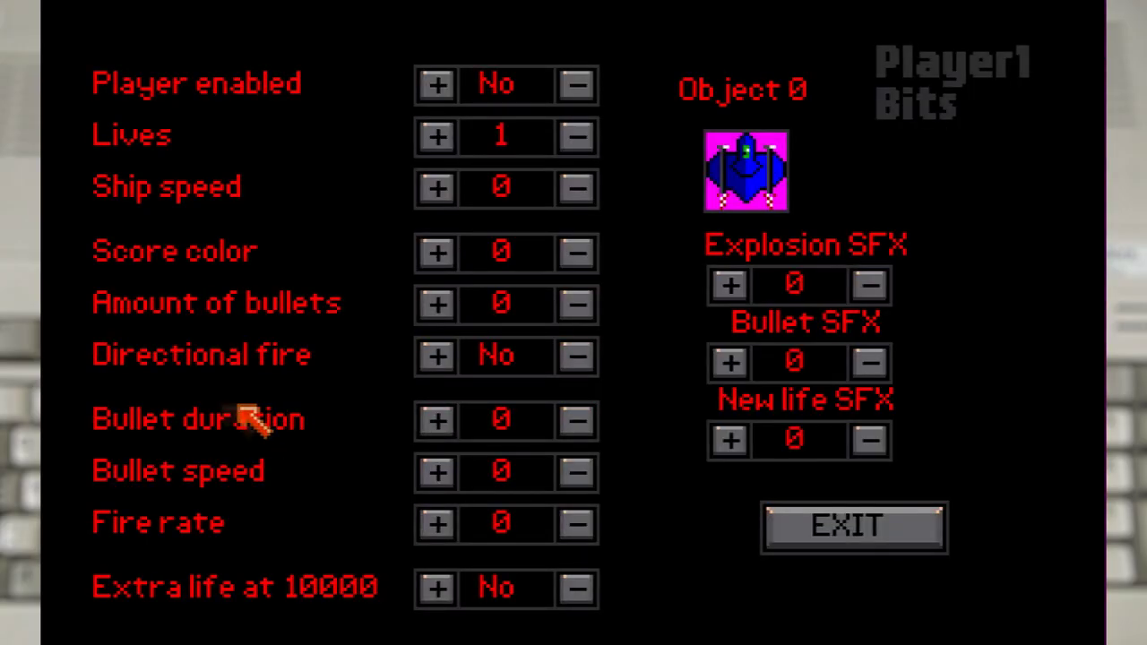
click(437, 85)
click(440, 188)
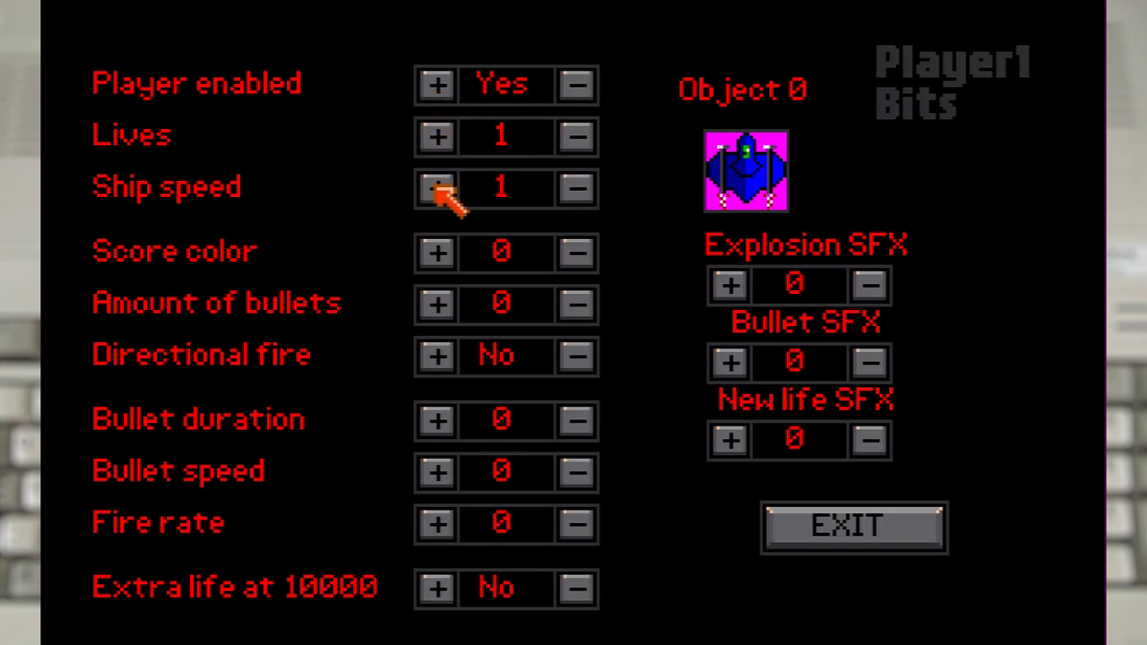
click(436, 251)
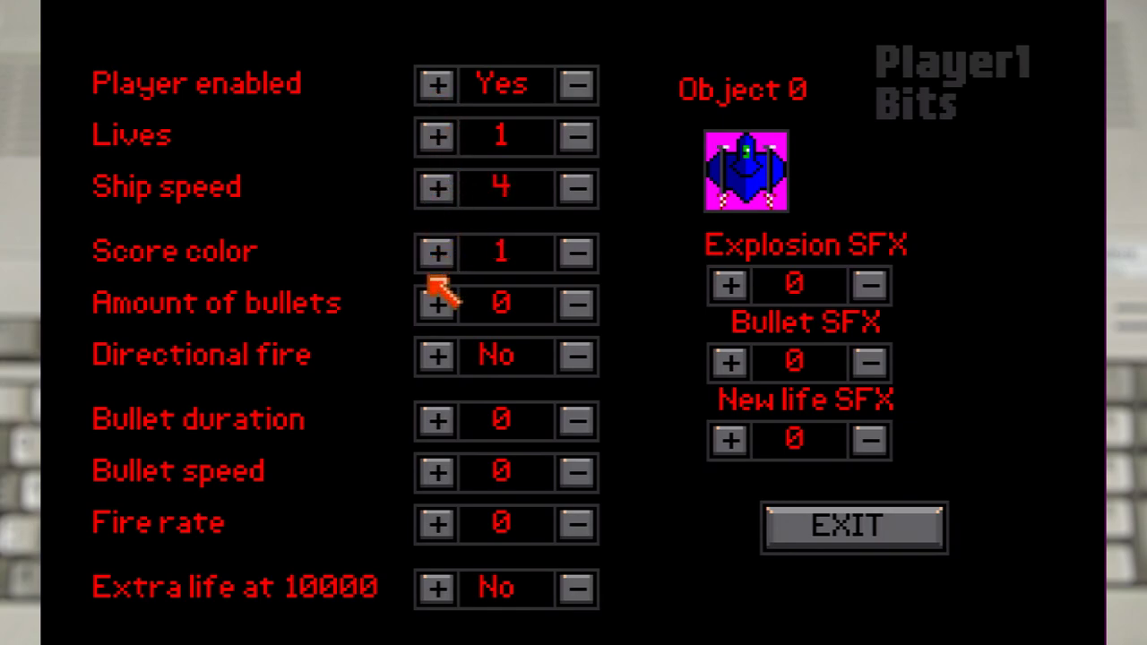
- Set player 1's amount of bullets to 4 and bullet duration to 13, and raise the bullet speed and fire rate
click(438, 420)
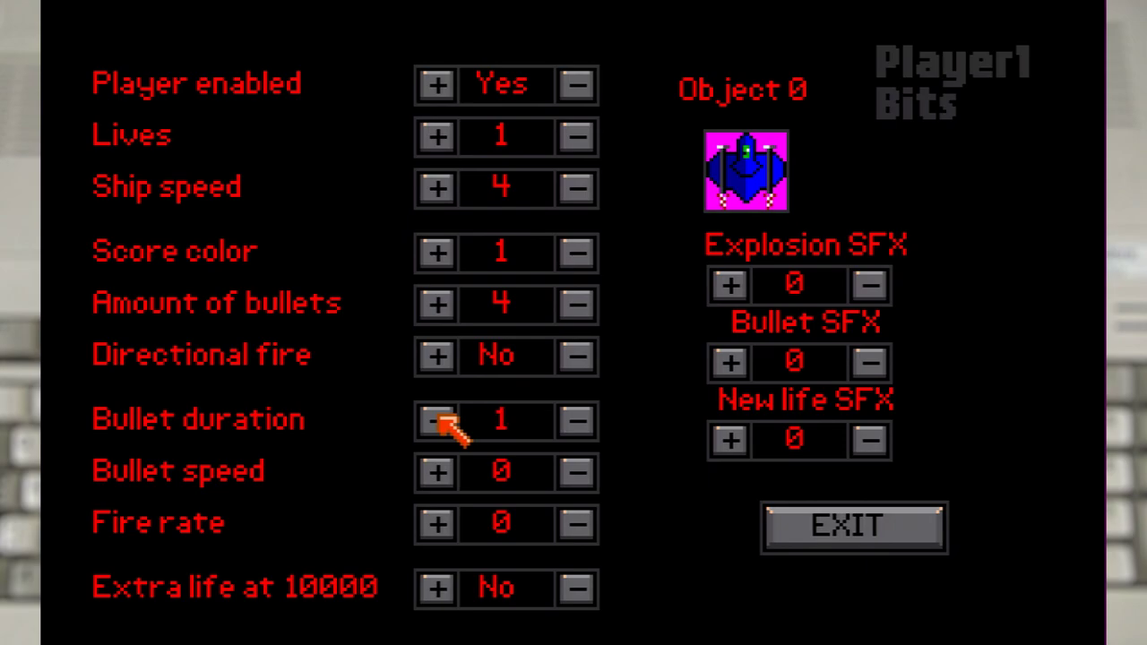
click(437, 420)
click(438, 420)
click(437, 420)
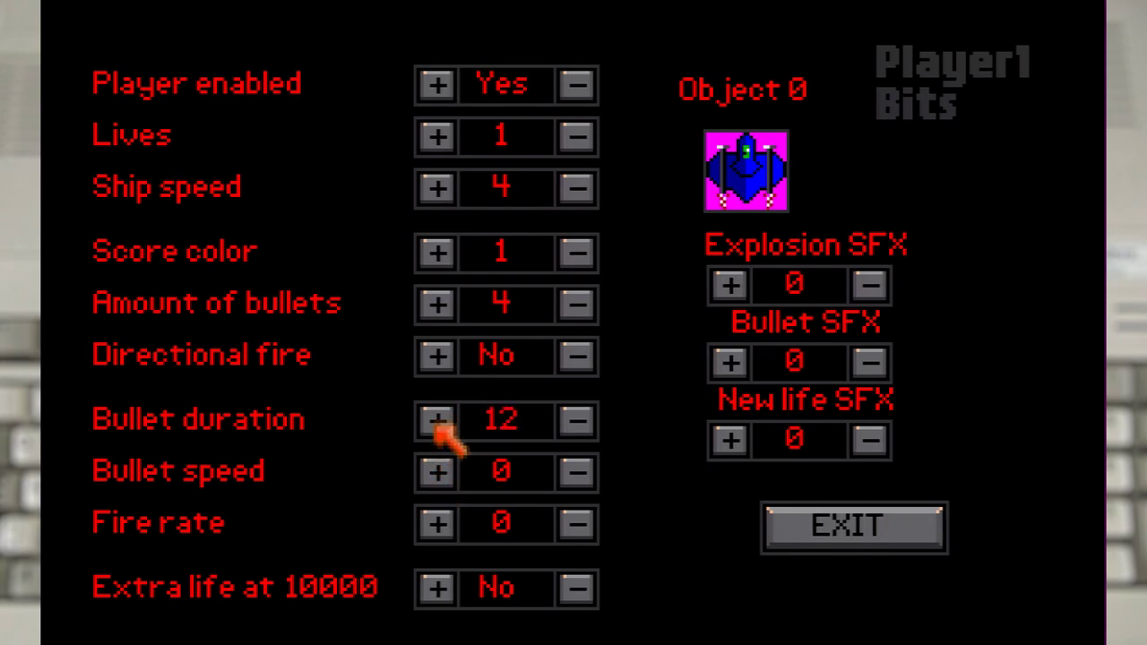
click(437, 420)
click(438, 472)
click(438, 472)
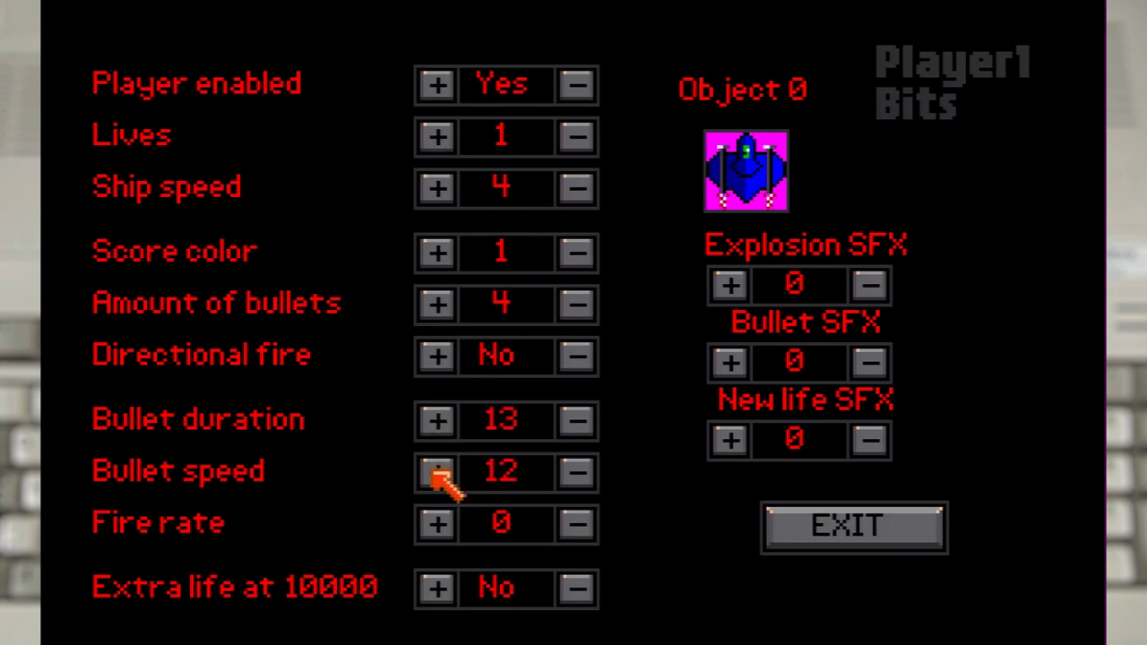
click(436, 473)
click(435, 525)
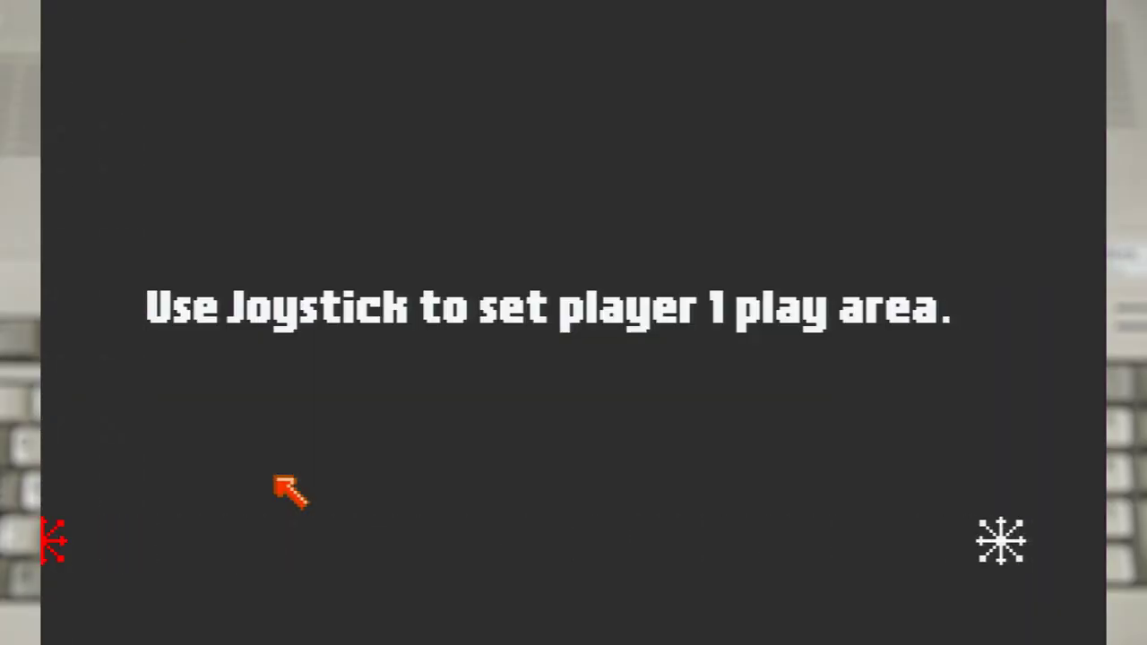
- Set the corner limits of player 1's play area and store them
key(Down)
key(Up)
key(Right)
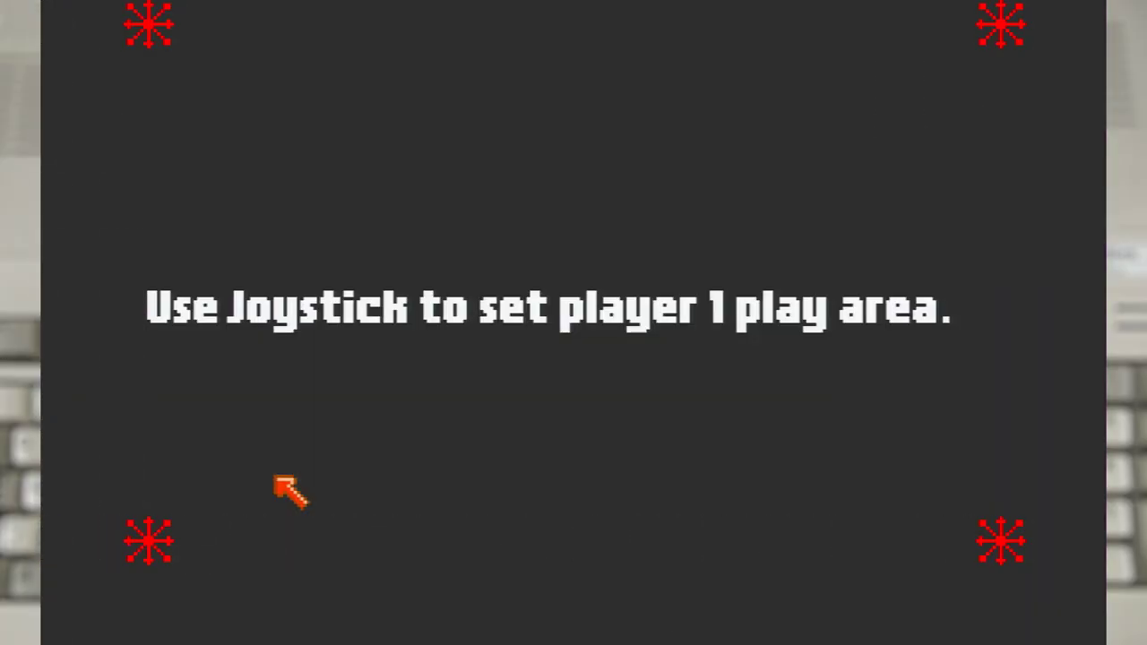
click(275, 479)
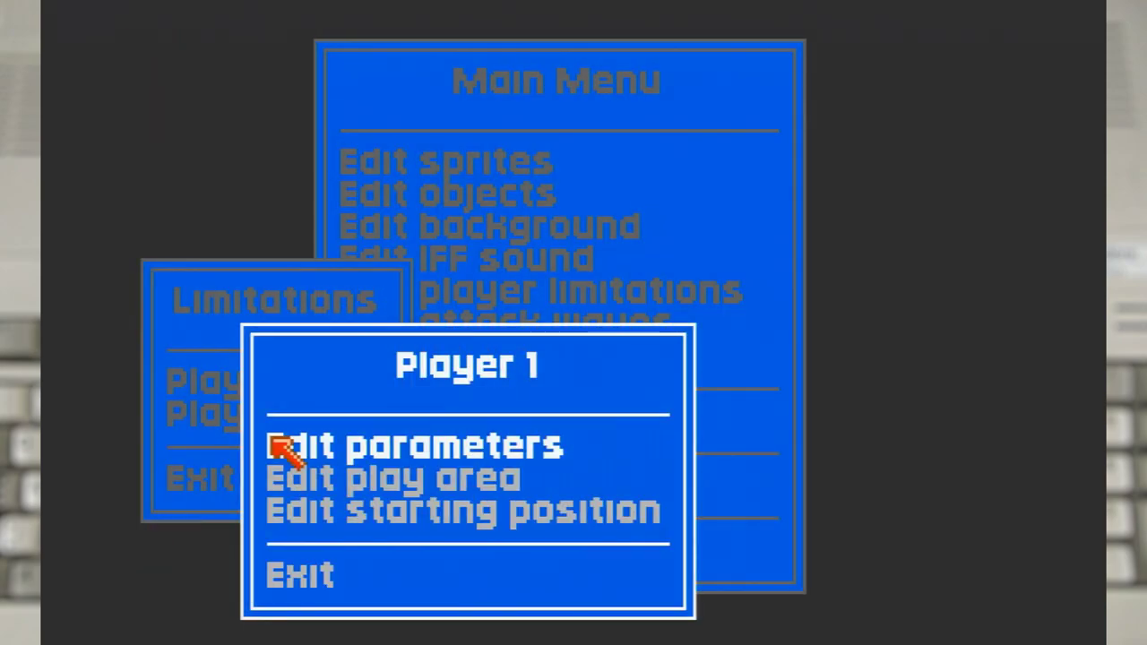
- Store player 1's starting position near the middle of the play area and test the game
click(273, 507)
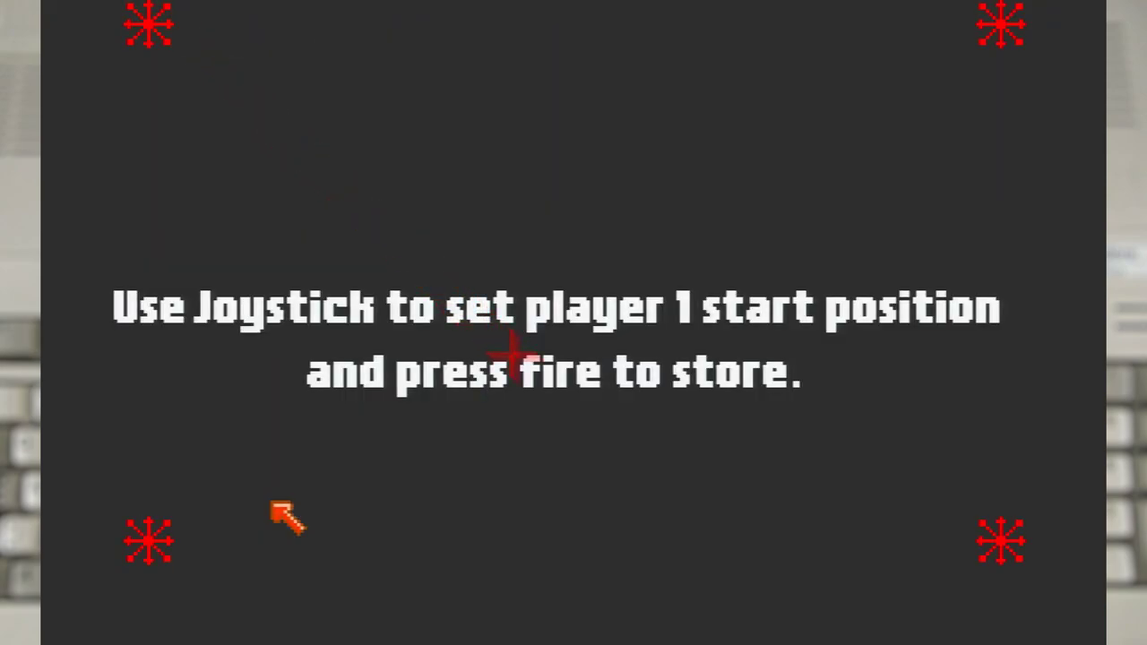
click(271, 504)
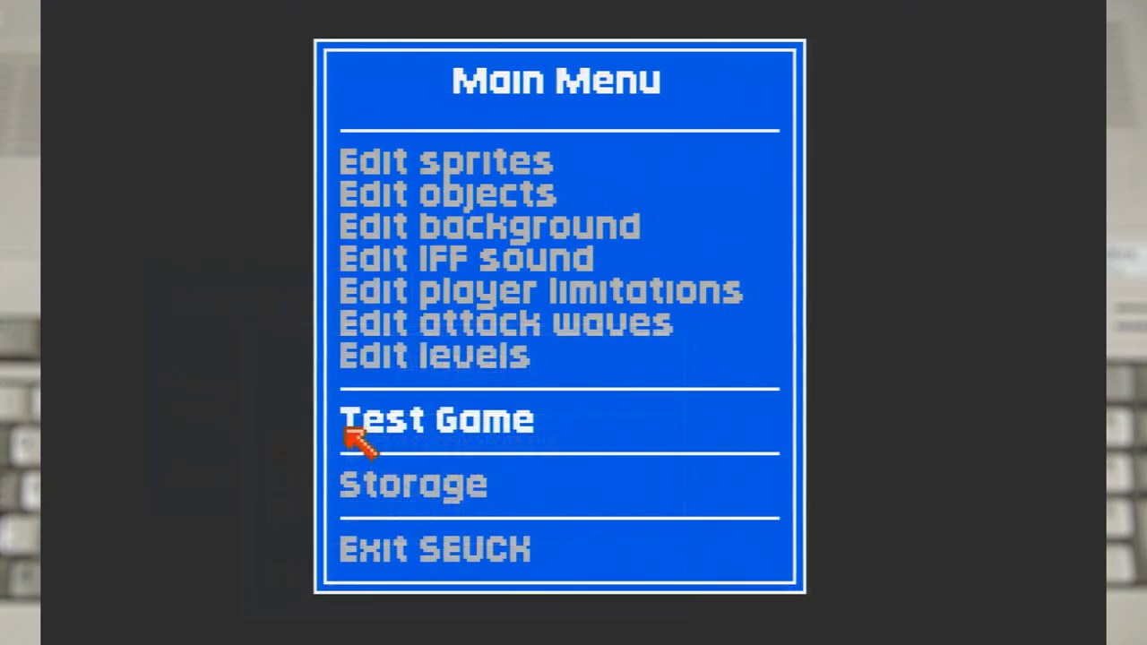
click(346, 426)
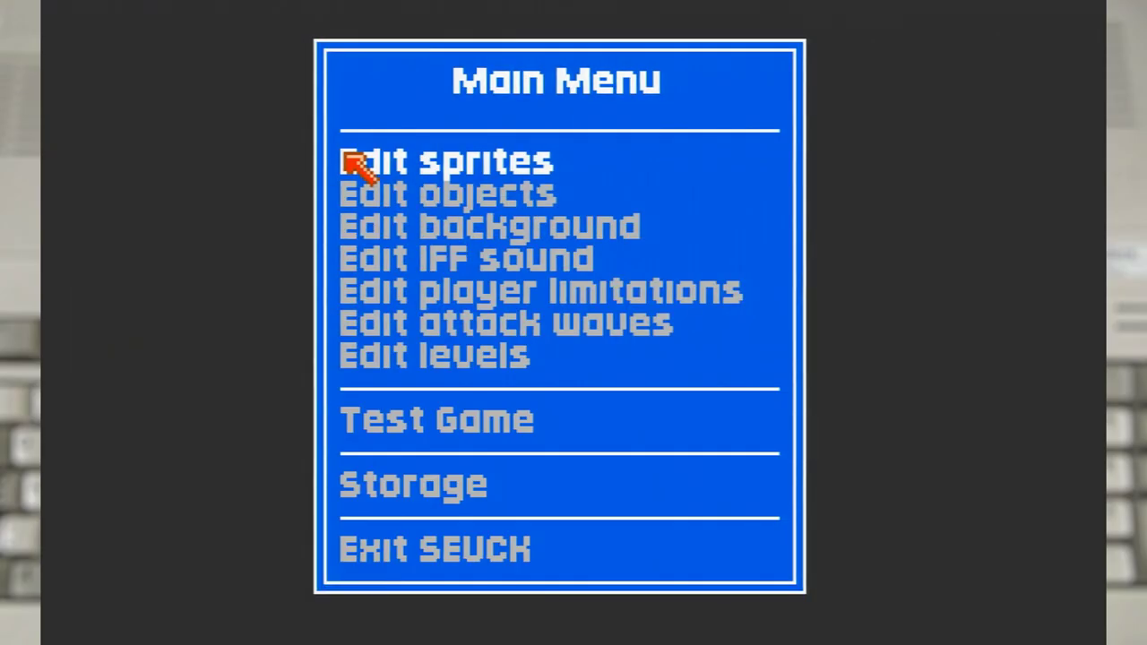
- Lighten the dark green in the background palette and set the bright green to red 4, green 9, blue 3
click(358, 224)
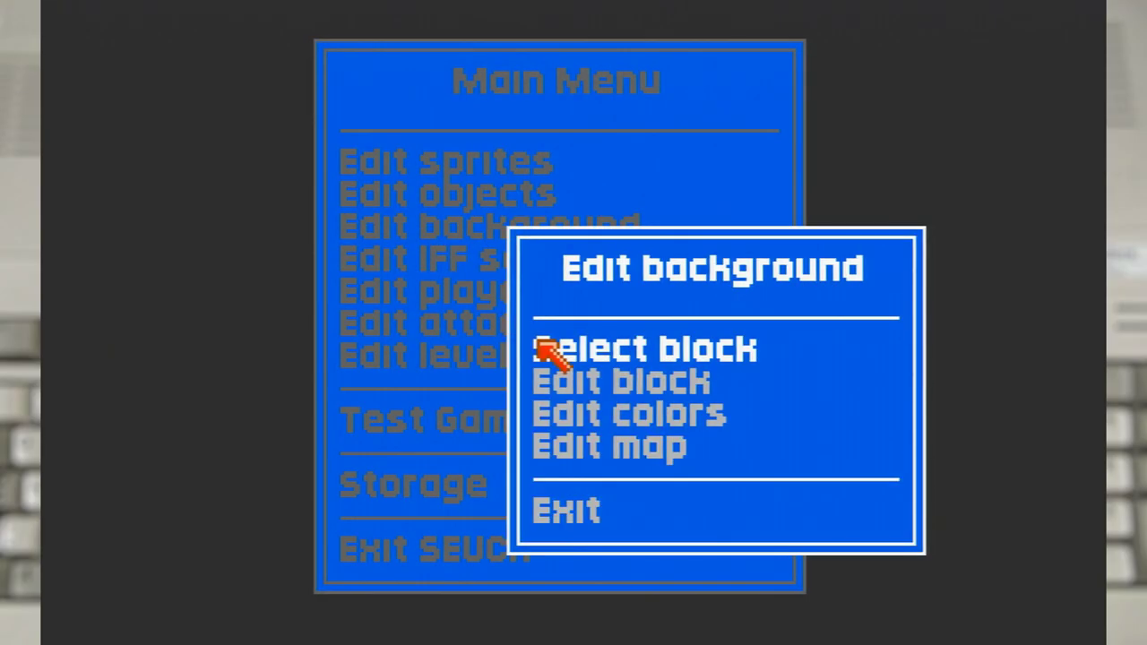
click(538, 398)
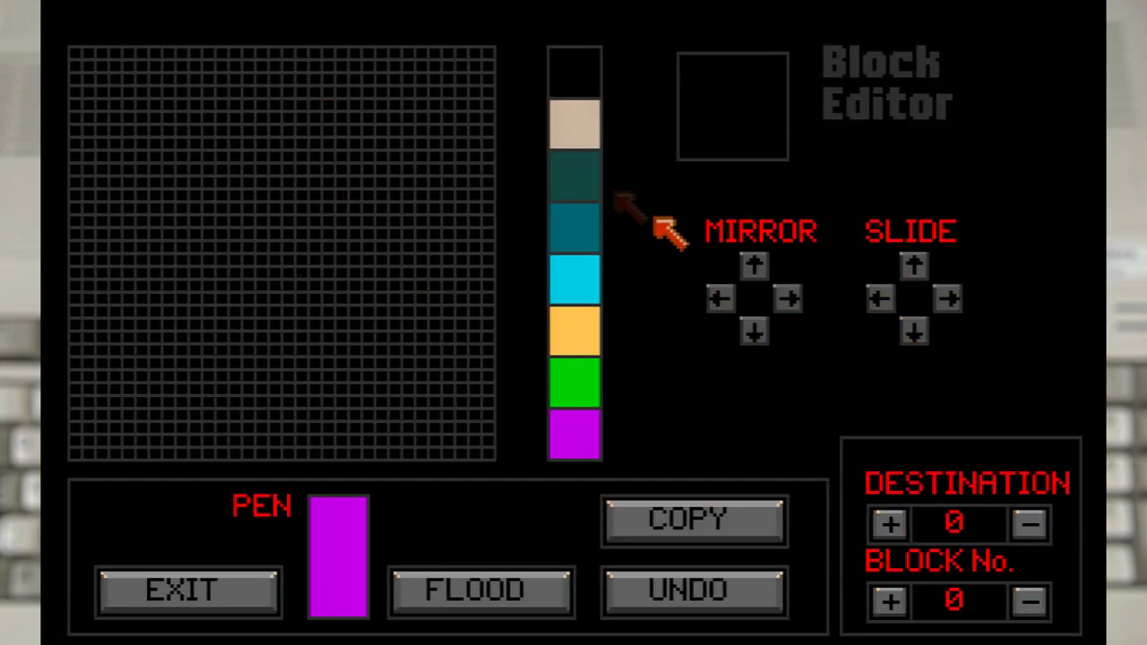
click(218, 594)
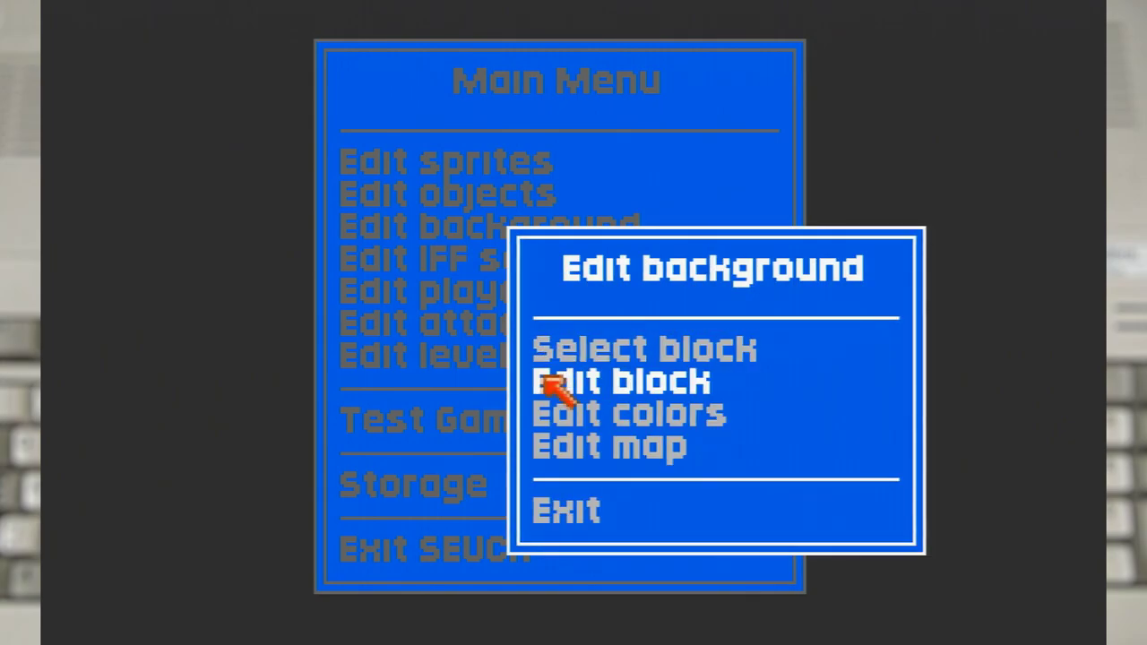
click(539, 407)
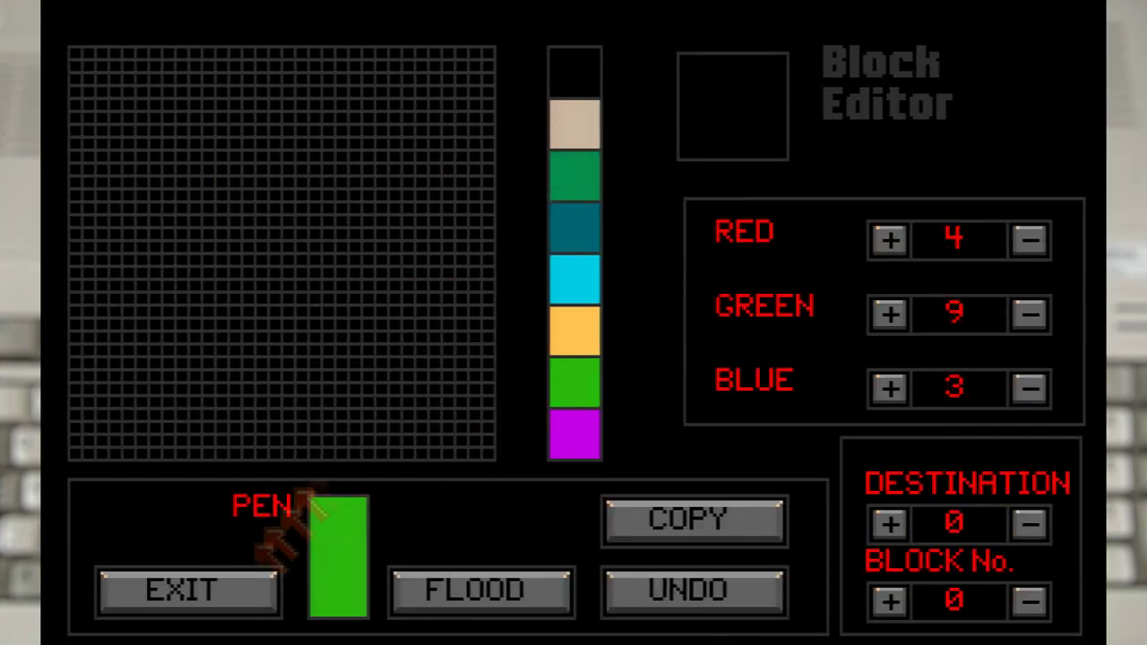
click(198, 605)
- Flood background block 0 with the darker green and scatter bright green pixels over it as grass
click(484, 227)
click(545, 376)
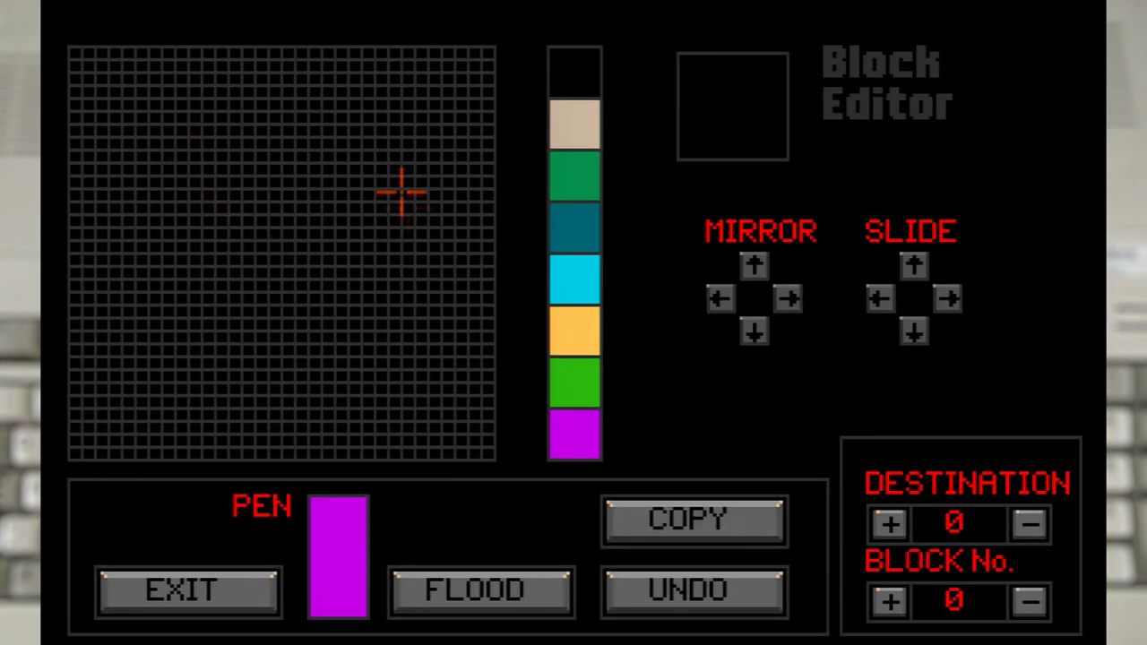
click(575, 176)
click(497, 592)
click(574, 384)
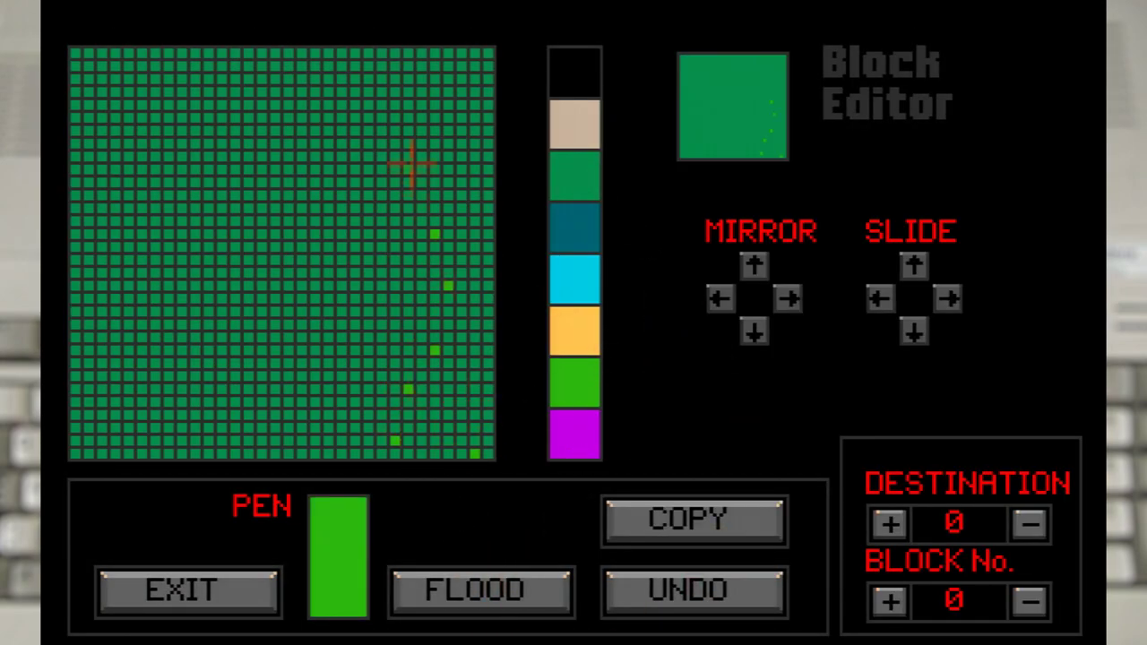
mouse_move(489, 417)
mouse_down()
mouse_move(161, 47)
mouse_move(91, 297)
mouse_move(233, 313)
mouse_up()
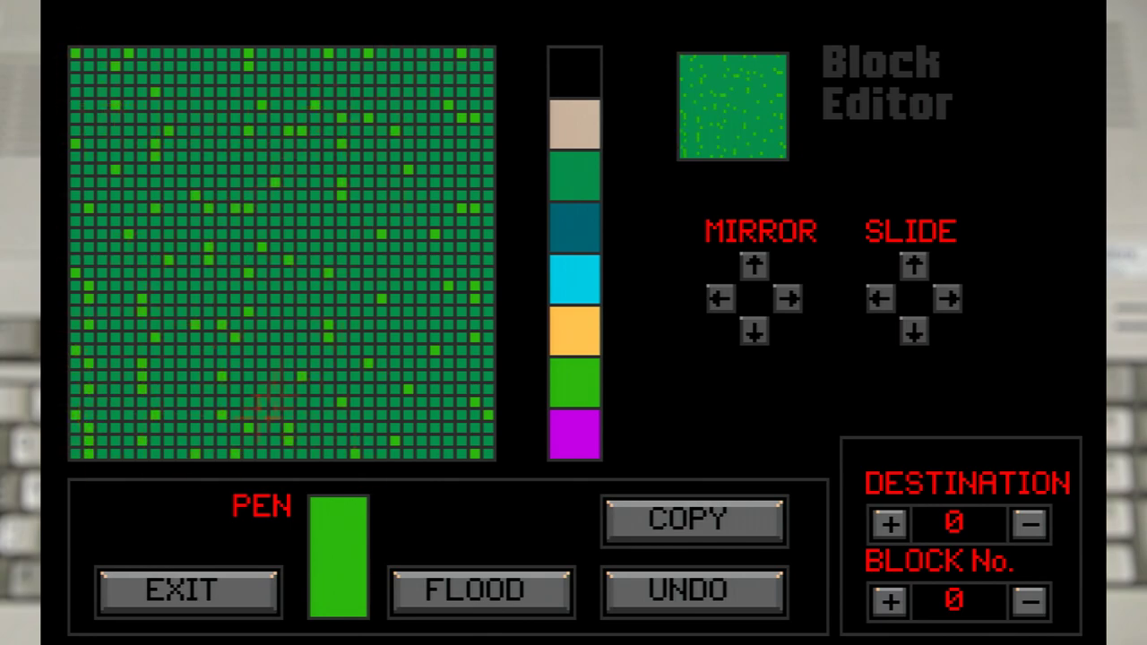
- Flood background block 1 with dark teal and scatter cyan pixels across it as water
click(890, 600)
click(574, 227)
click(518, 593)
click(574, 279)
mouse_move(76, 453)
mouse_down()
mouse_move(88, 428)
mouse_move(435, 450)
mouse_up()
mouse_move(429, 408)
mouse_down()
mouse_move(123, 346)
mouse_move(77, 323)
mouse_move(375, 314)
mouse_up()
drag(437, 263, 154, 239)
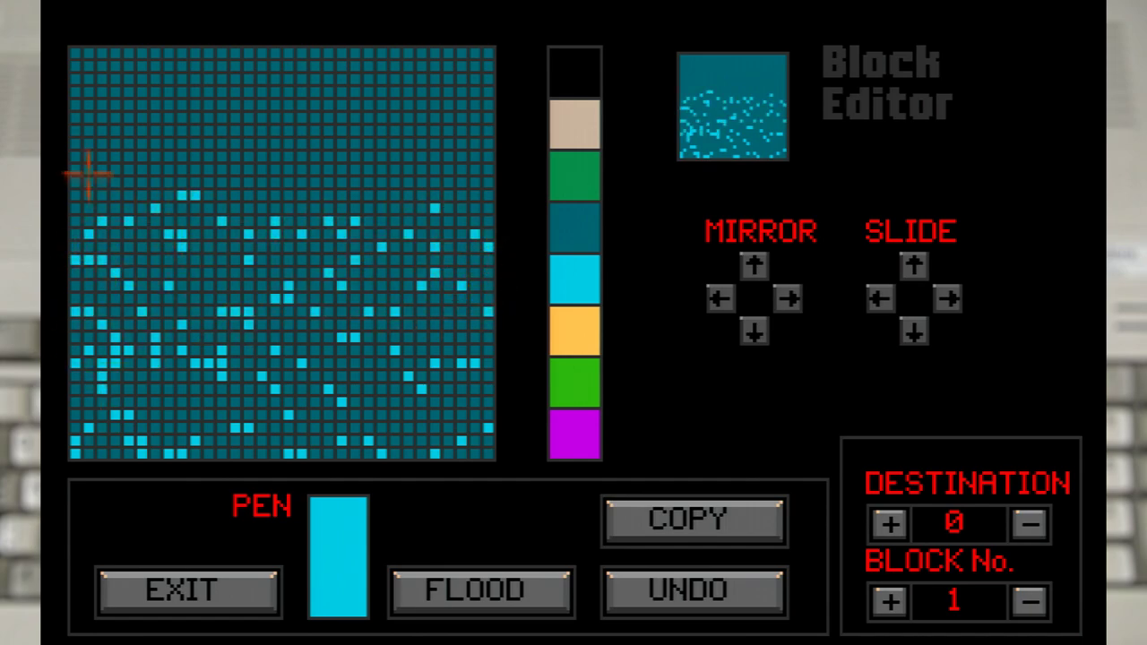
mouse_move(88, 173)
mouse_down()
mouse_move(371, 188)
mouse_move(487, 113)
mouse_move(269, 81)
mouse_move(79, 72)
mouse_up()
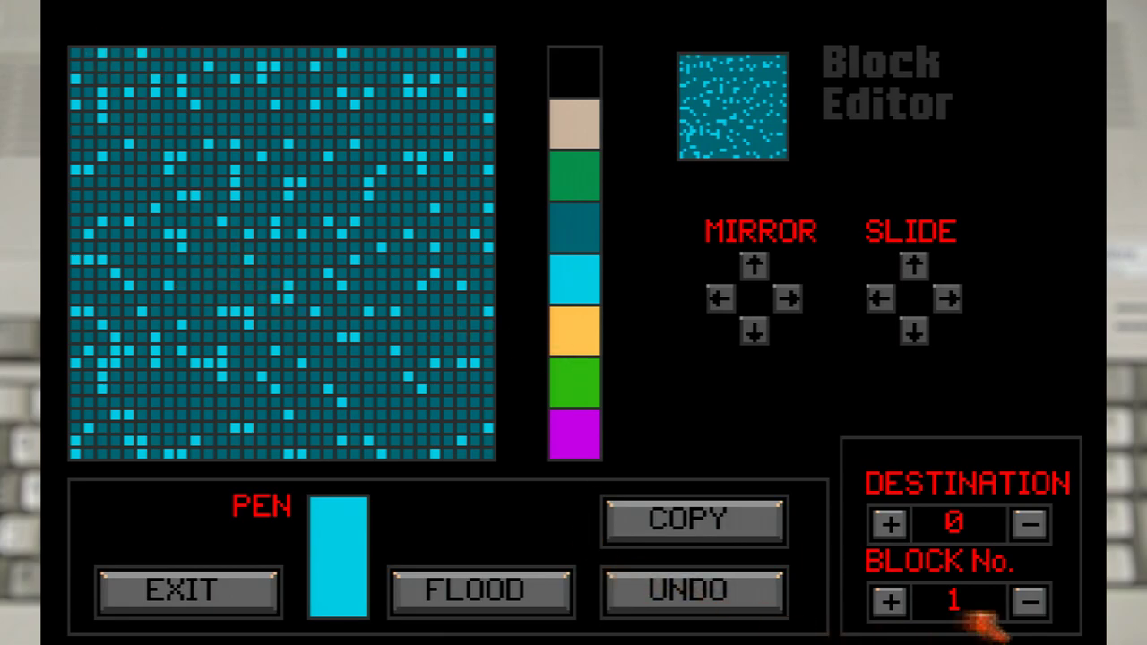
- Copy grass block 0 to block 2 and draw a ragged sand shoreline with cyan-speckled water along its top edge
click(1025, 607)
click(884, 526)
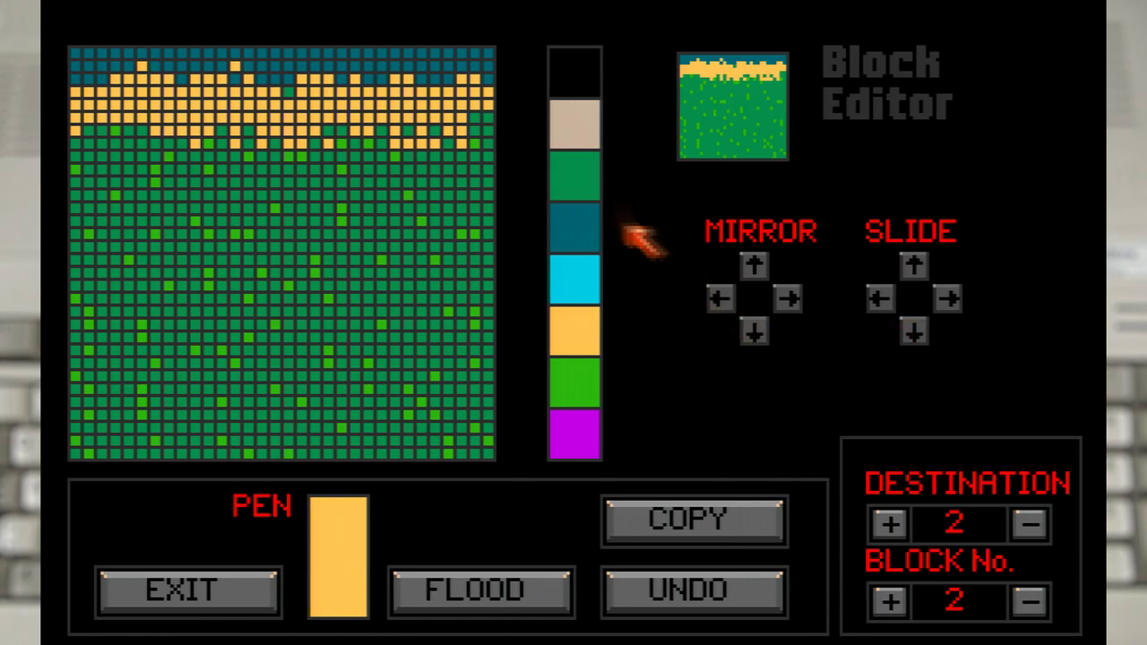
click(575, 279)
mouse_move(435, 67)
mouse_down()
mouse_move(495, 77)
mouse_move(328, 55)
mouse_up()
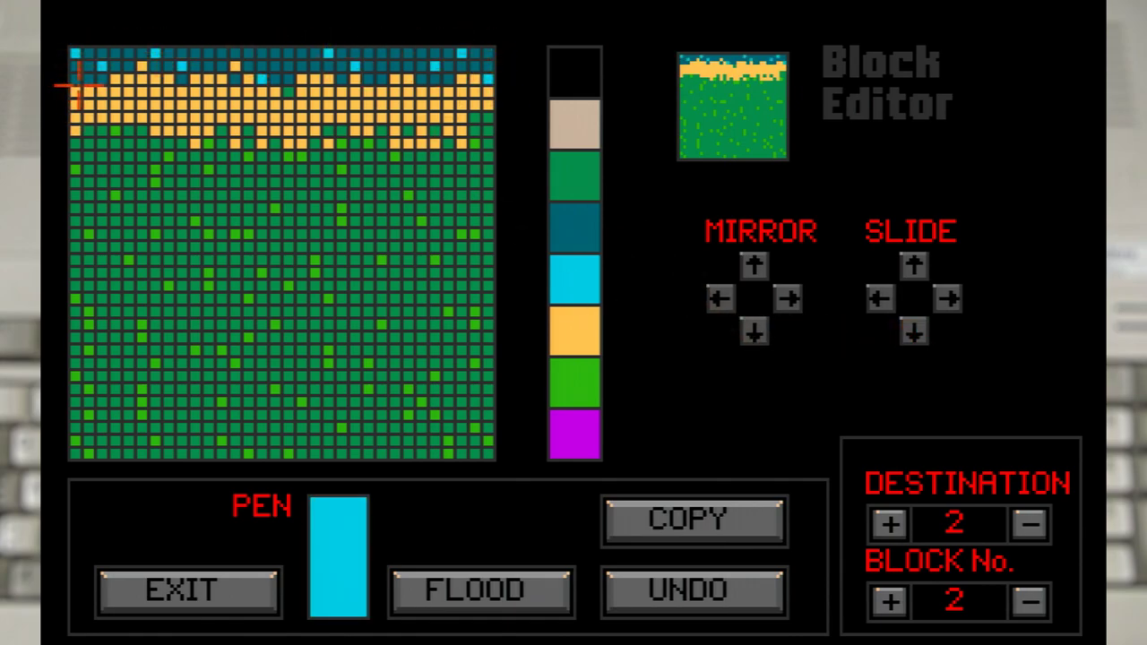
- Copy the shoreline block to block 3, mirror it vertically, and leave the block editor
click(889, 525)
click(708, 523)
click(889, 603)
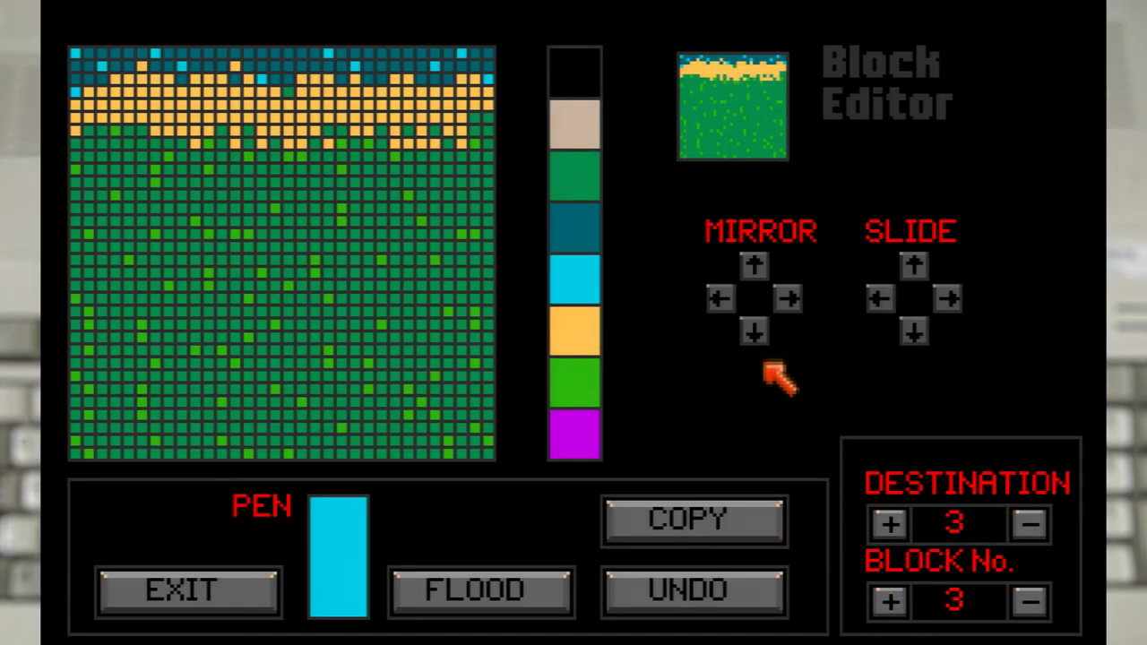
click(754, 333)
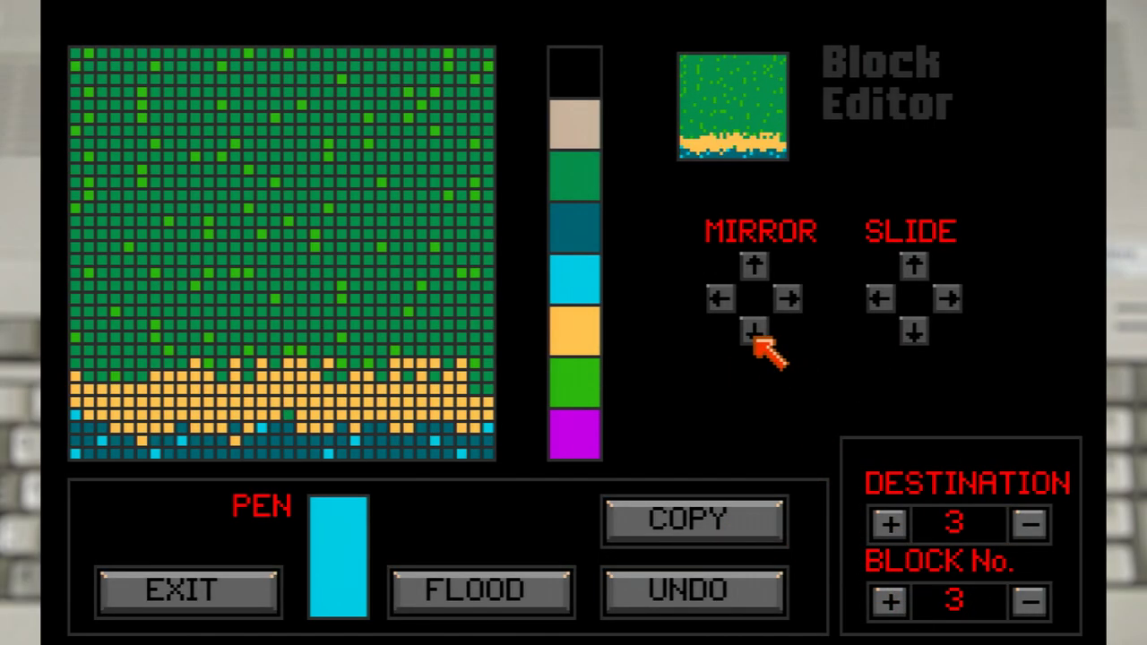
click(207, 602)
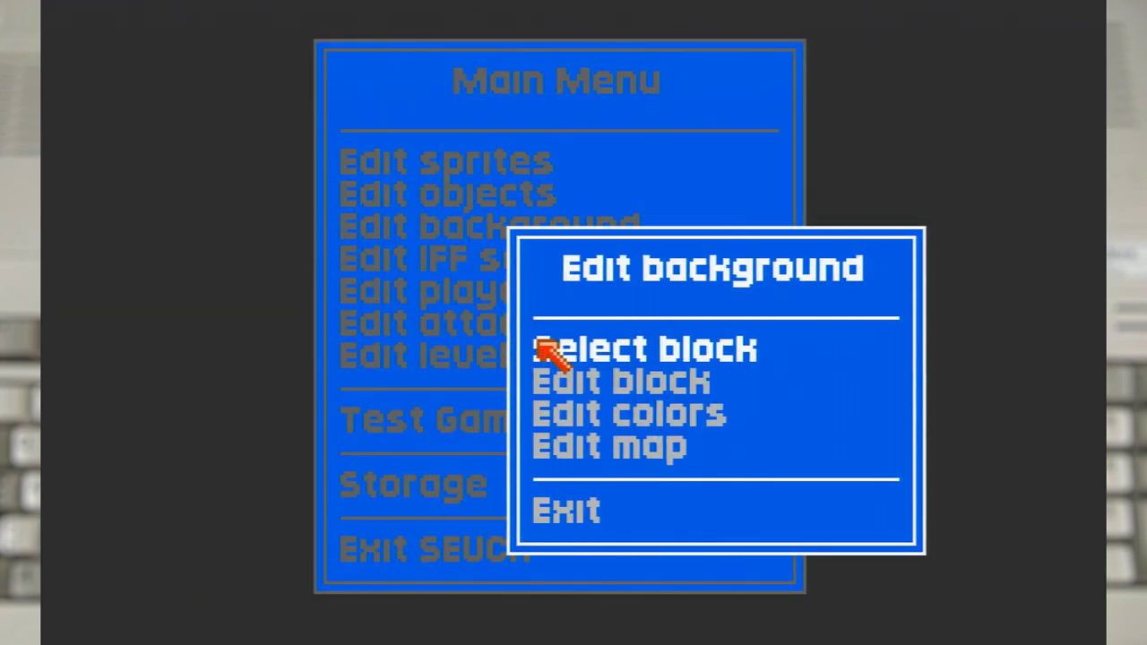
- Open the game map and lay a row of shoreline block 2 across the full map width at position 192
click(543, 446)
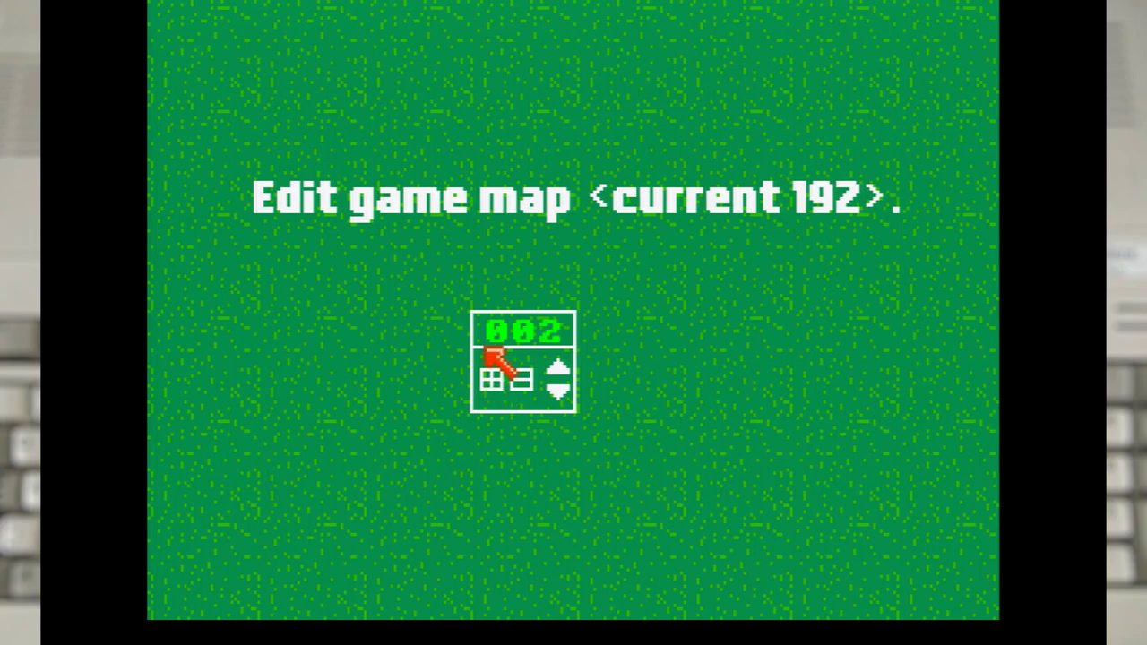
drag(518, 334, 235, 201)
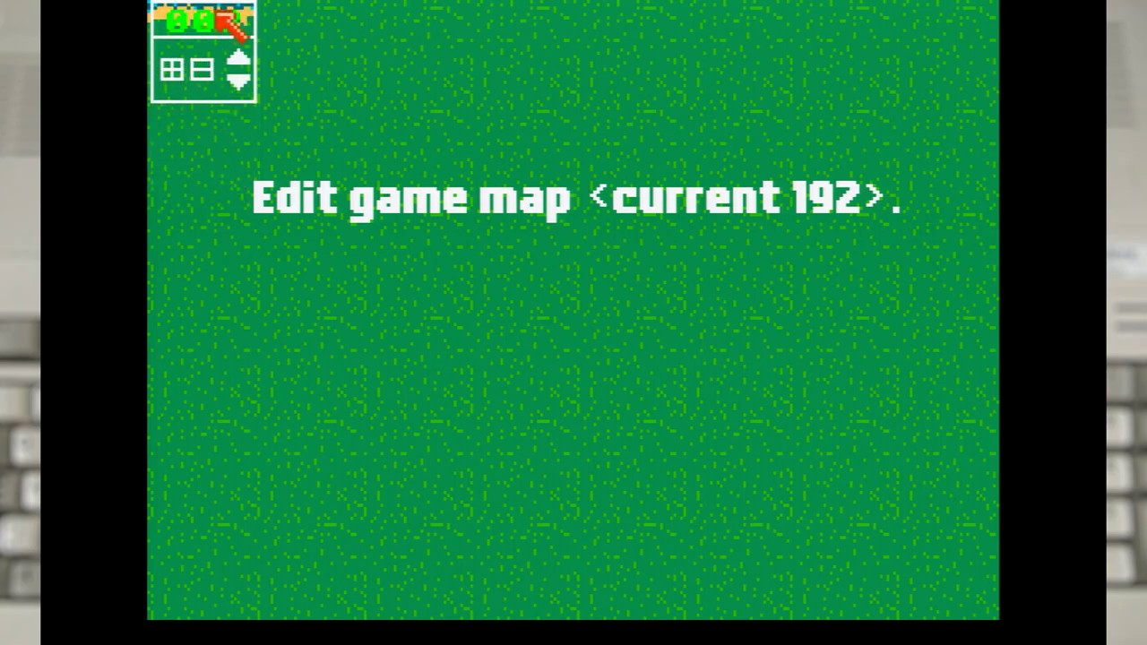
drag(204, 25, 907, 339)
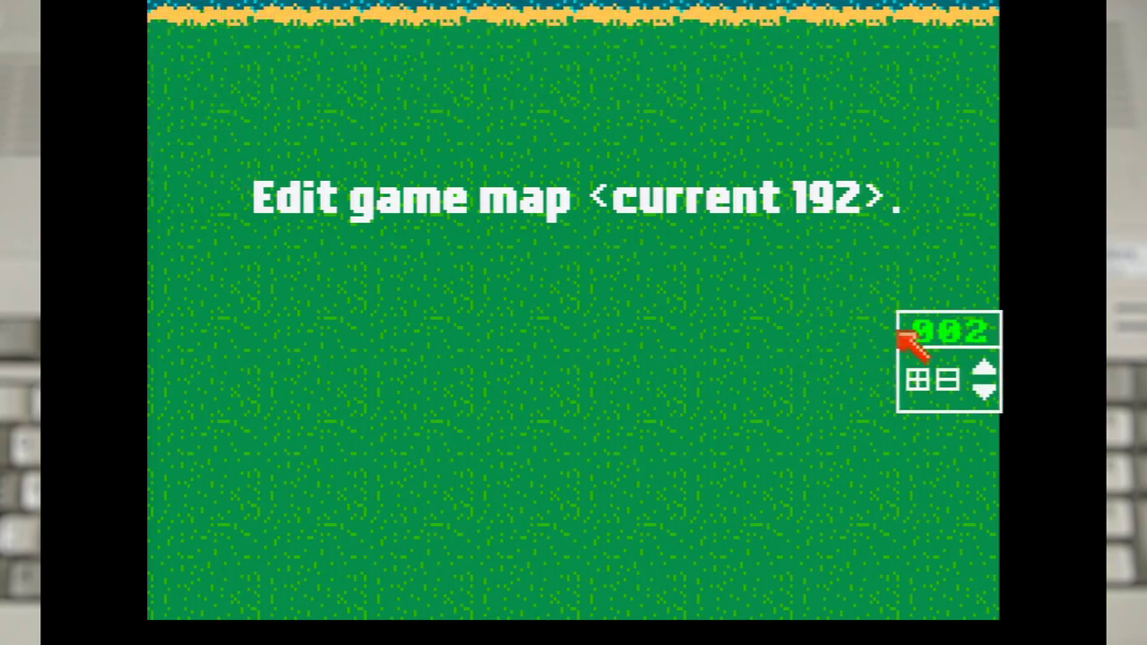
- Fill the map rows above the shoreline with water block 1 and close the far bank with a row of mirrored shoreline block 3
click(984, 371)
click(984, 371)
click(984, 370)
click(984, 370)
click(984, 370)
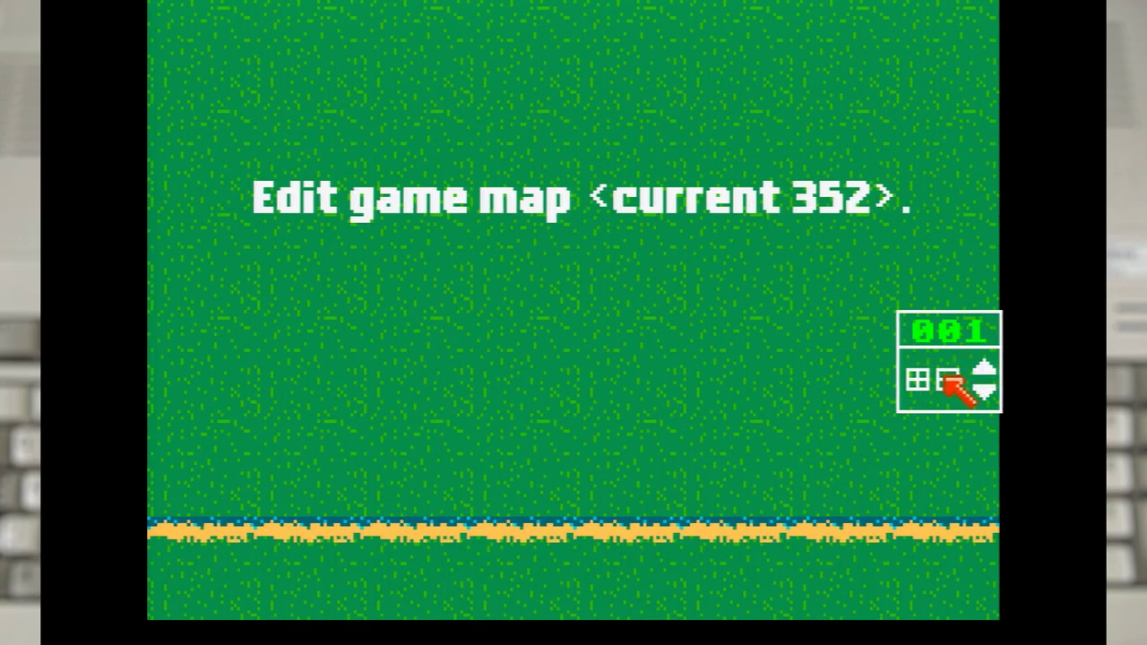
mouse_move(952, 385)
mouse_down()
mouse_move(173, 480)
mouse_move(977, 475)
mouse_up()
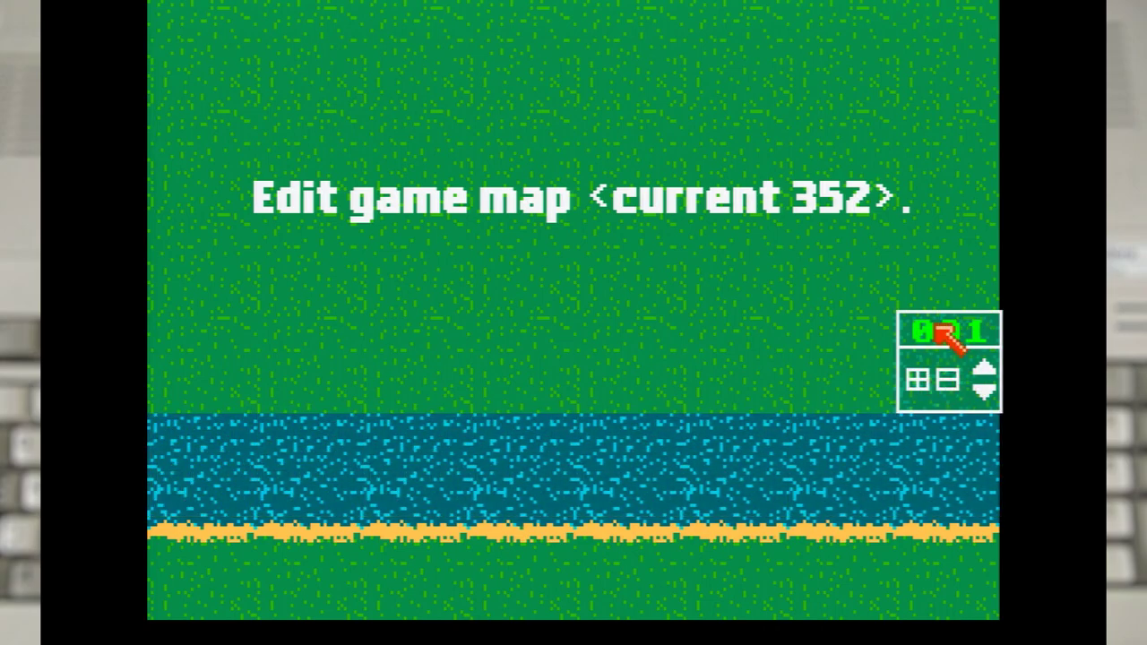
mouse_move(938, 331)
mouse_down()
mouse_move(407, 331)
mouse_move(170, 255)
mouse_move(489, 230)
mouse_move(916, 229)
mouse_move(950, 120)
mouse_move(502, 118)
mouse_move(217, 74)
mouse_move(589, 30)
mouse_move(1001, 75)
mouse_up()
key(Up)
key(Up)
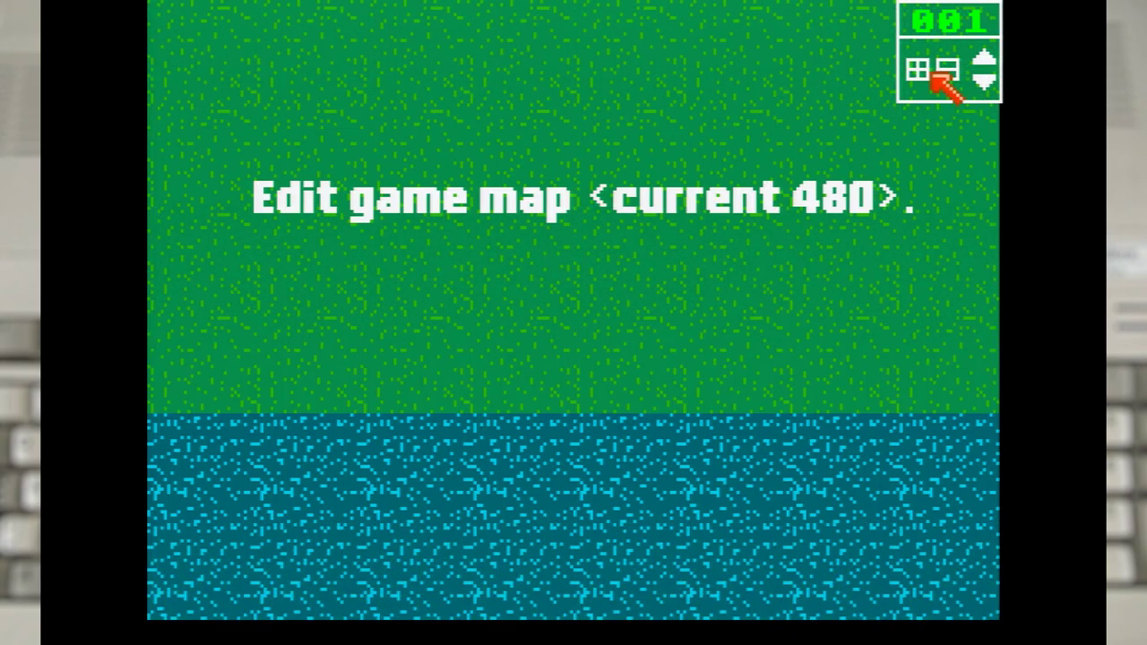
drag(968, 319, 224, 321)
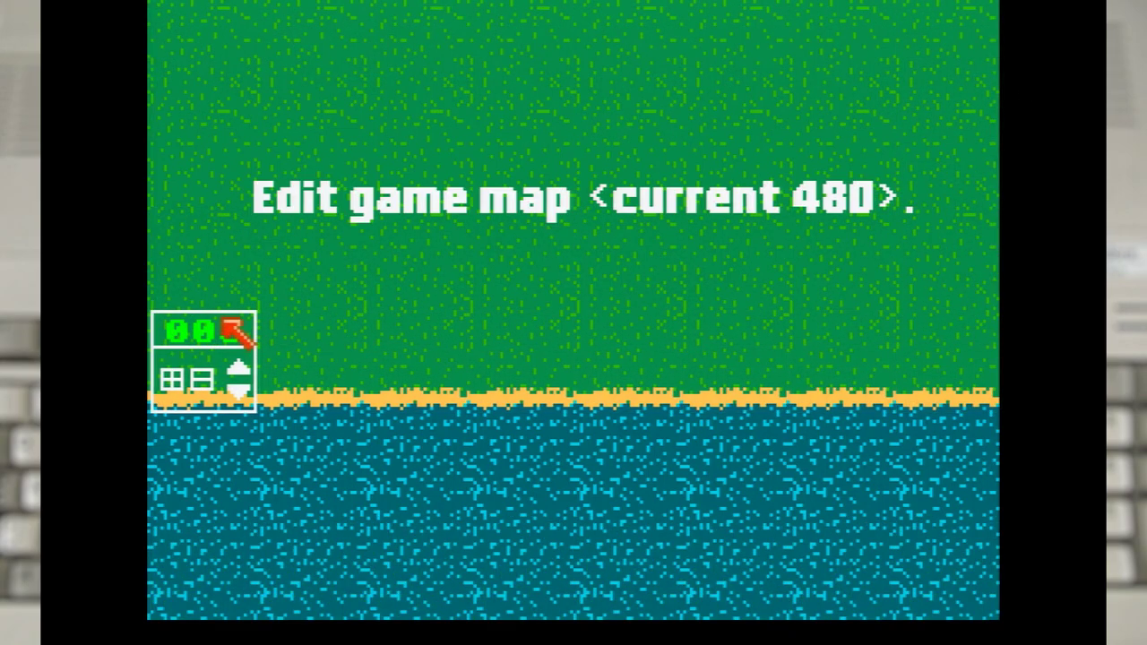
- Leave the map editor and start a proper test of the game
key(Escape)
click(538, 512)
click(348, 428)
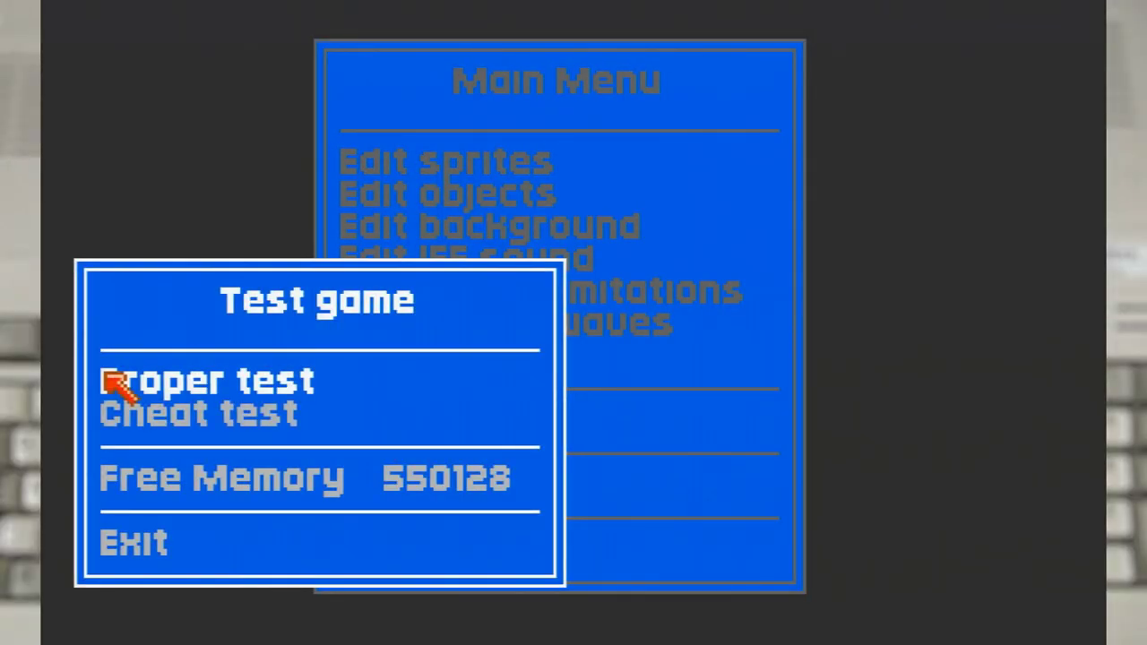
click(106, 384)
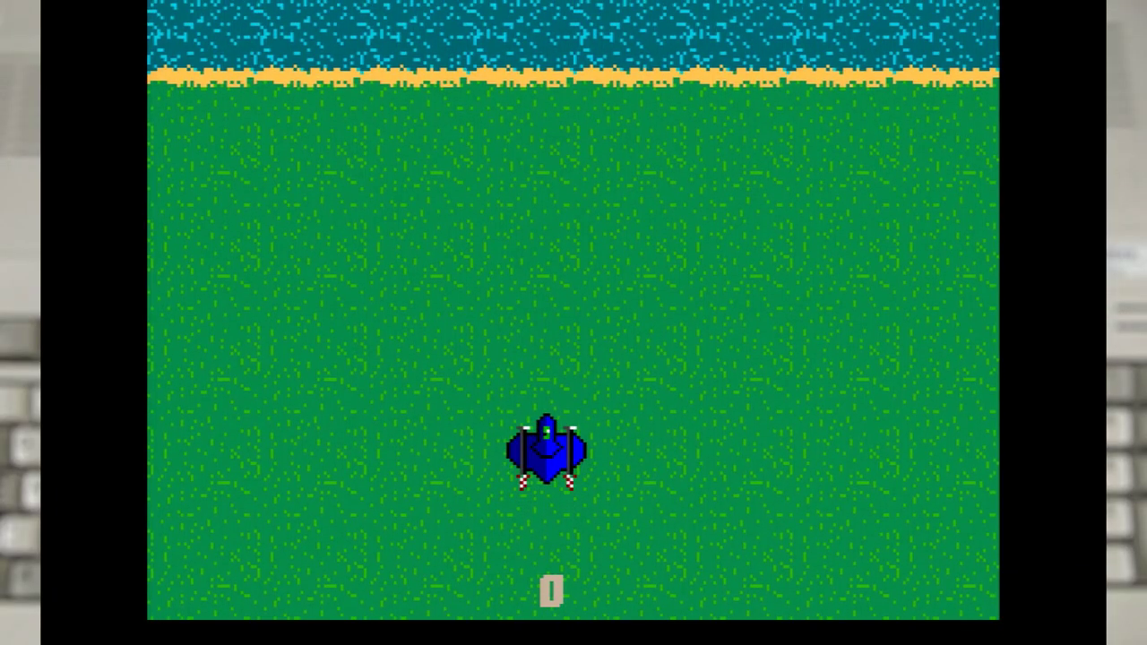
- Fly the ship around over the grass, shoreline and river while firing, and end the game test
key(Left)
key(Up)
key(Right)
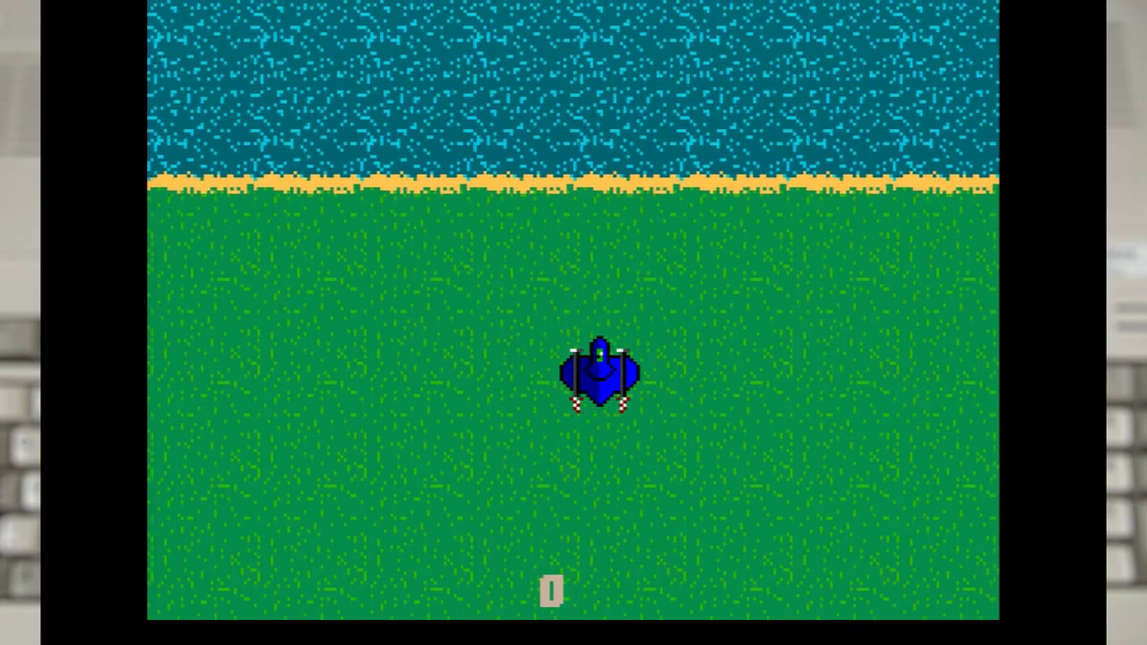
key(space)
key(Down)
key(Left)
key(space)
key(Up)
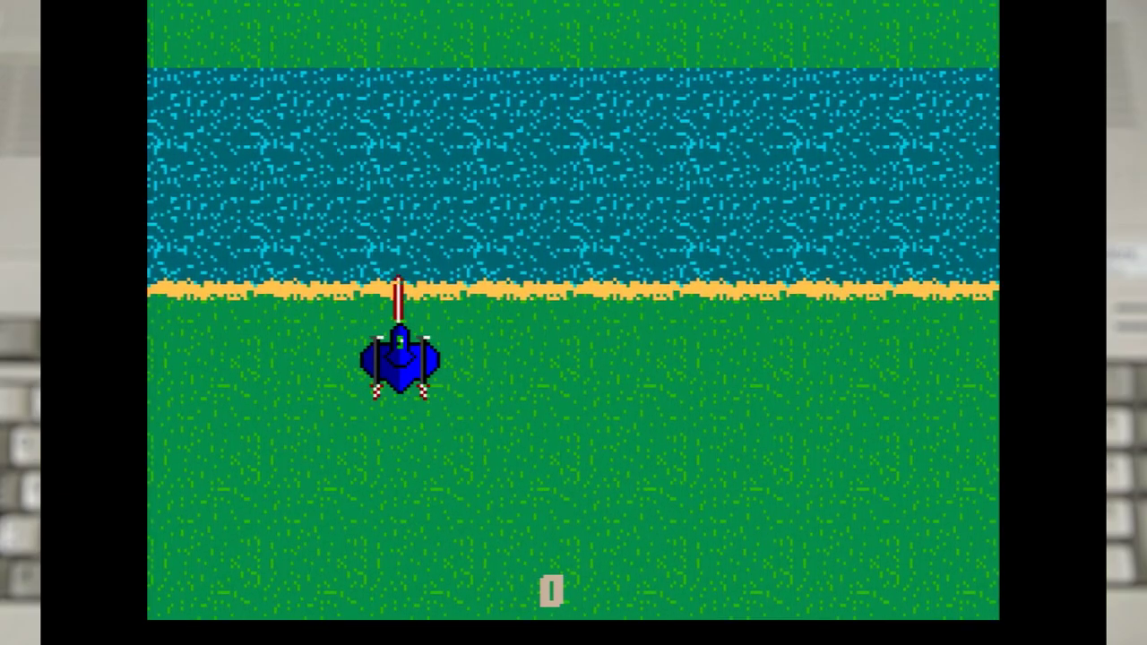
key(Right)
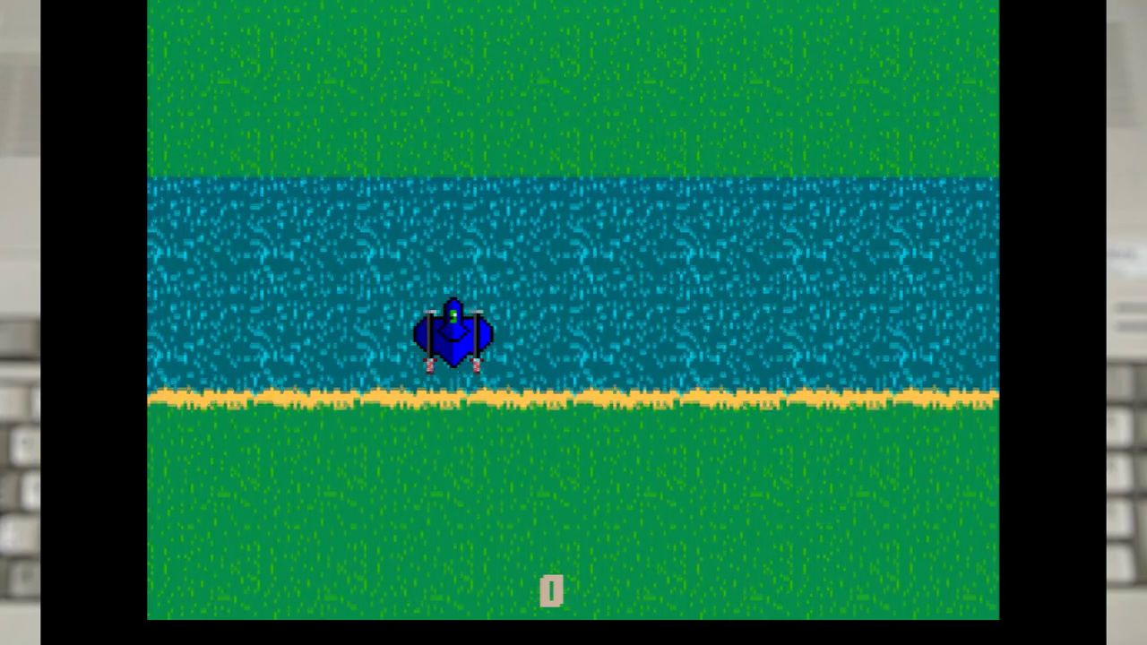
key(Escape)
click(104, 548)
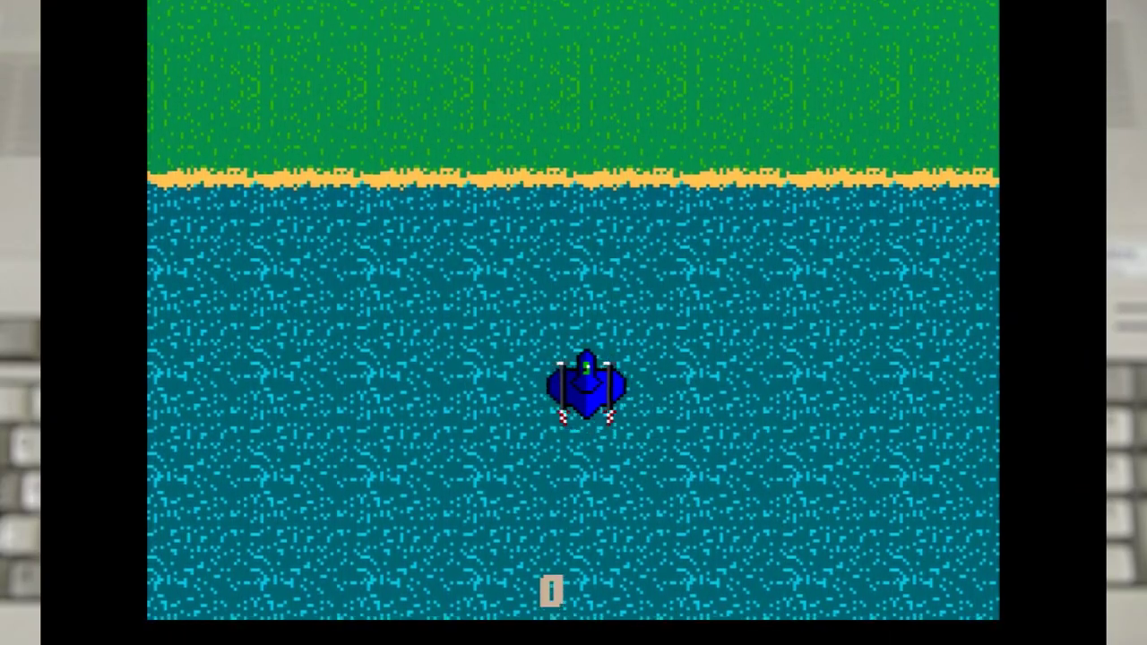
key(Escape)
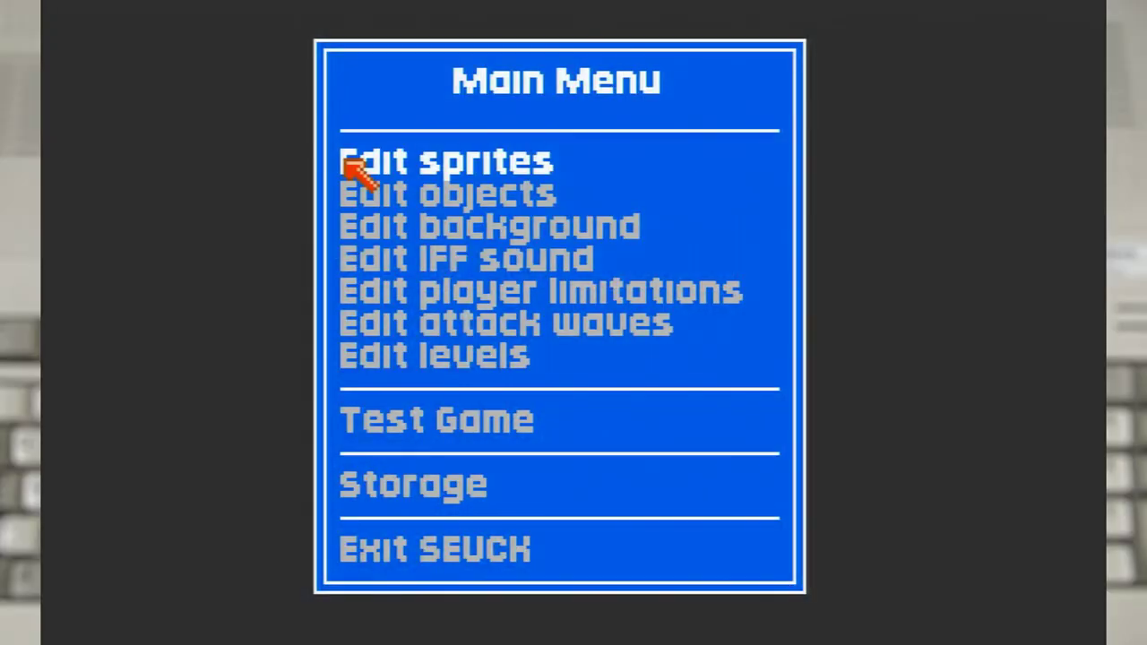
- Draw a black-outlined blue plane with green cockpit and grey-white propeller as sprite 7, and mirror it vertically
click(507, 294)
click(890, 600)
click(574, 231)
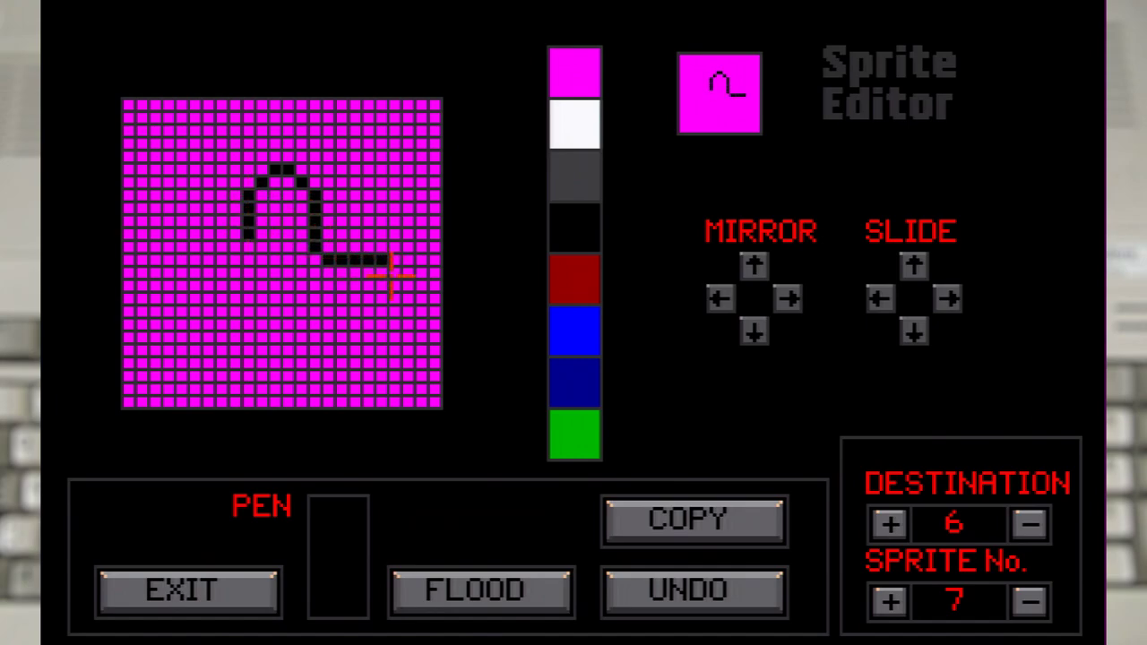
drag(381, 302, 316, 309)
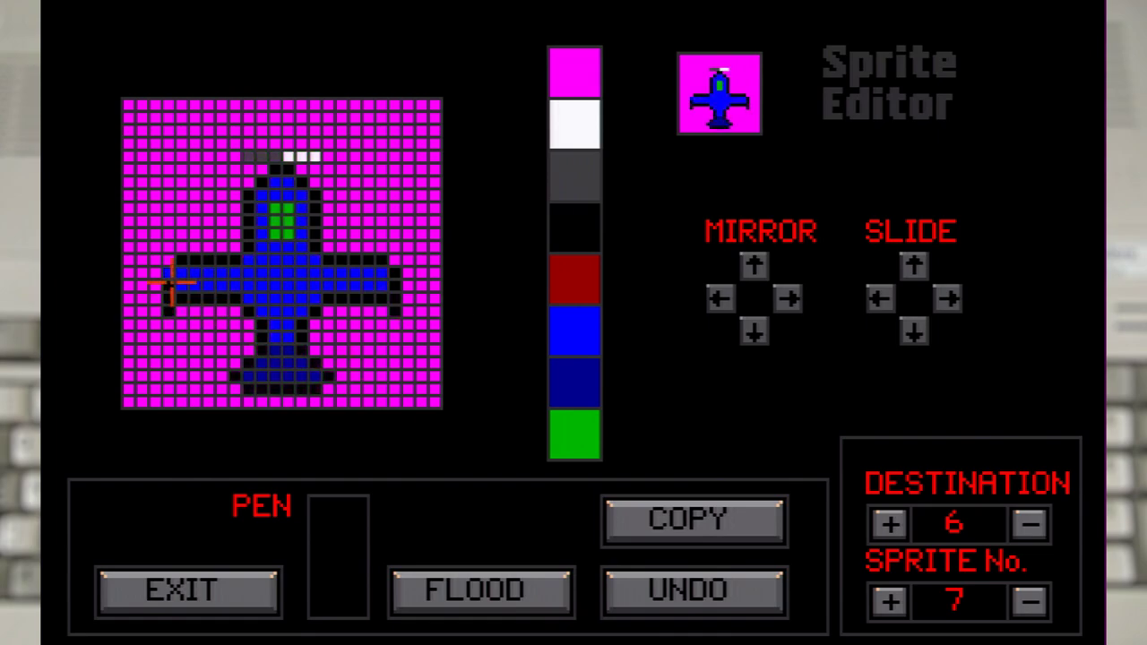
click(757, 333)
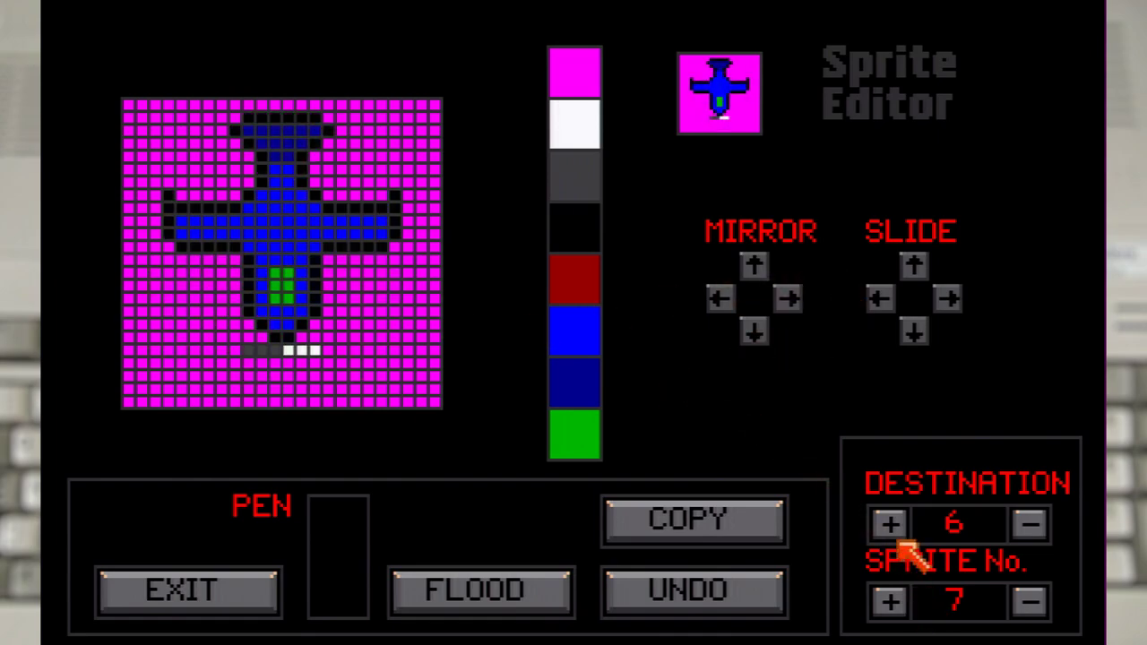
- Copy the enemy plane to sprite 8 and repaint its propeller with the grey and white halves swapped
click(895, 533)
click(895, 533)
click(701, 522)
click(887, 600)
click(571, 179)
click(292, 350)
drag(294, 350, 316, 351)
click(574, 125)
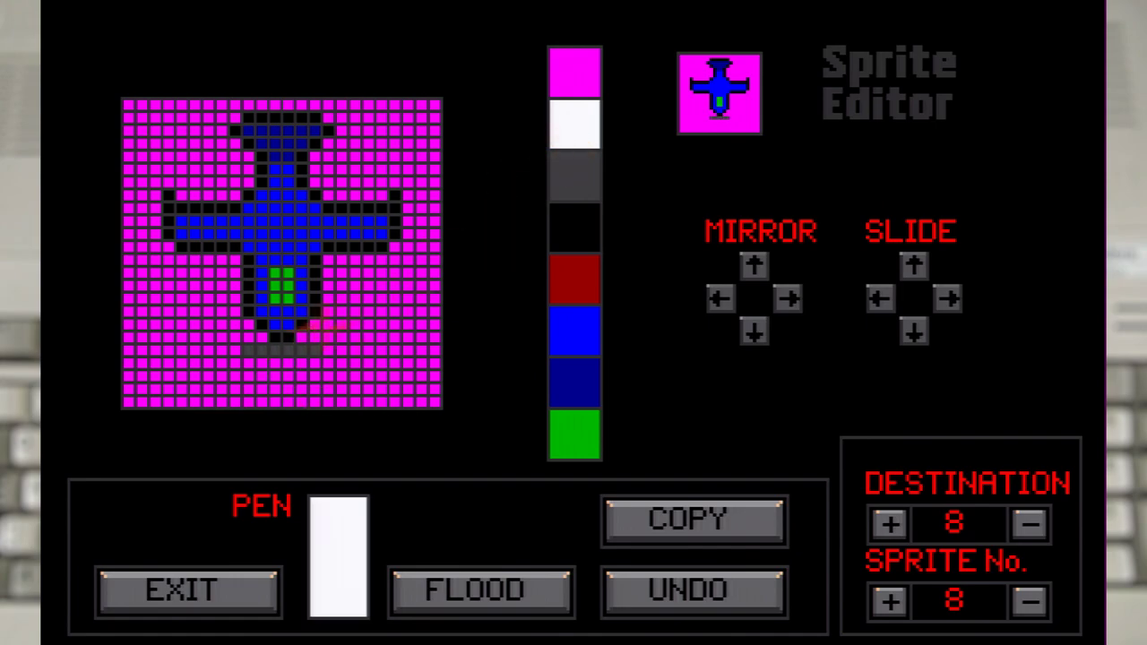
- Draw a small round dark red bullet with one white and one black pixel in the centre of sprite 9
click(890, 603)
click(574, 280)
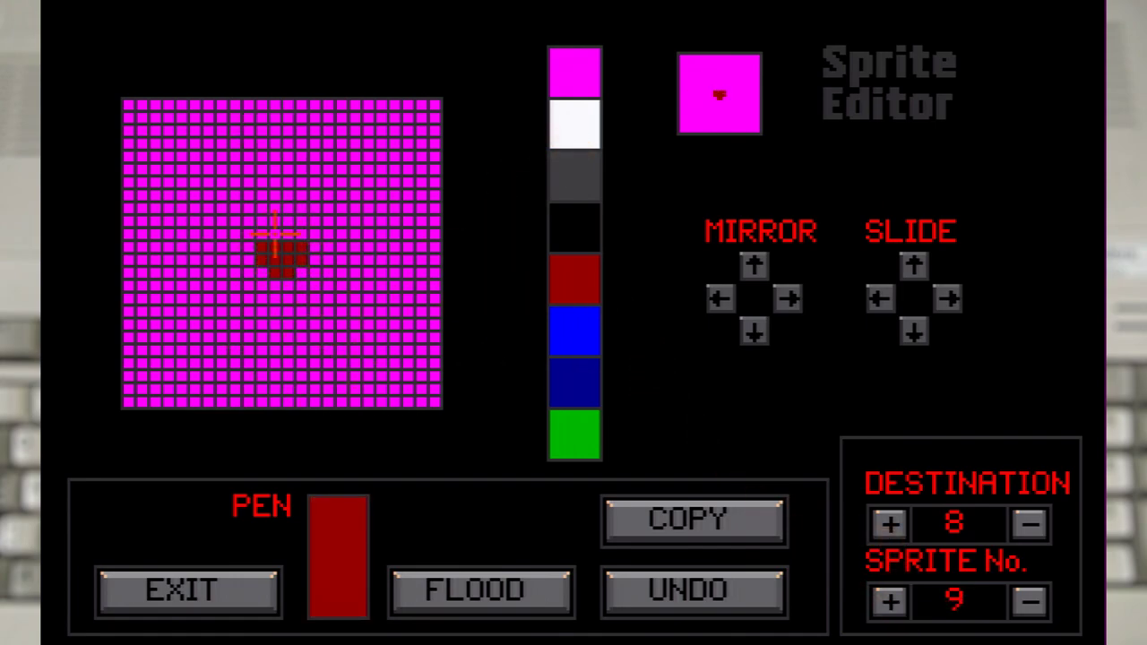
drag(276, 235, 287, 235)
click(574, 127)
click(289, 259)
click(574, 227)
click(276, 247)
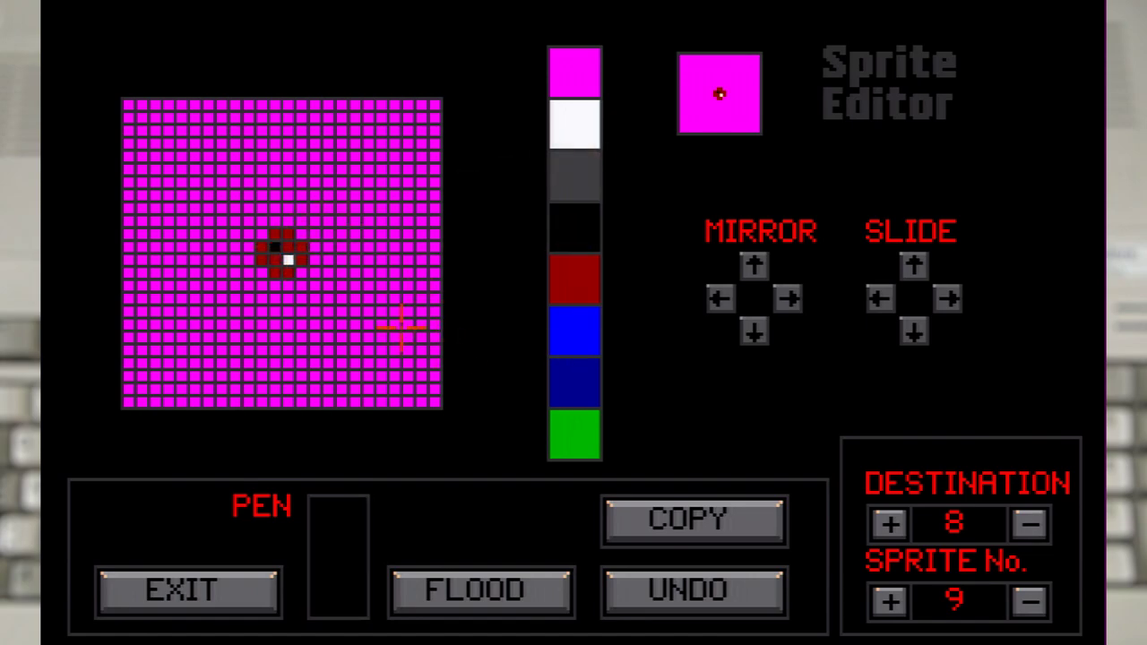
- Draw an explosion in red, white and grey across sprites 10 to 12, erasing scattered pixels in sprite 12 to thin out the final frame
click(890, 602)
click(578, 285)
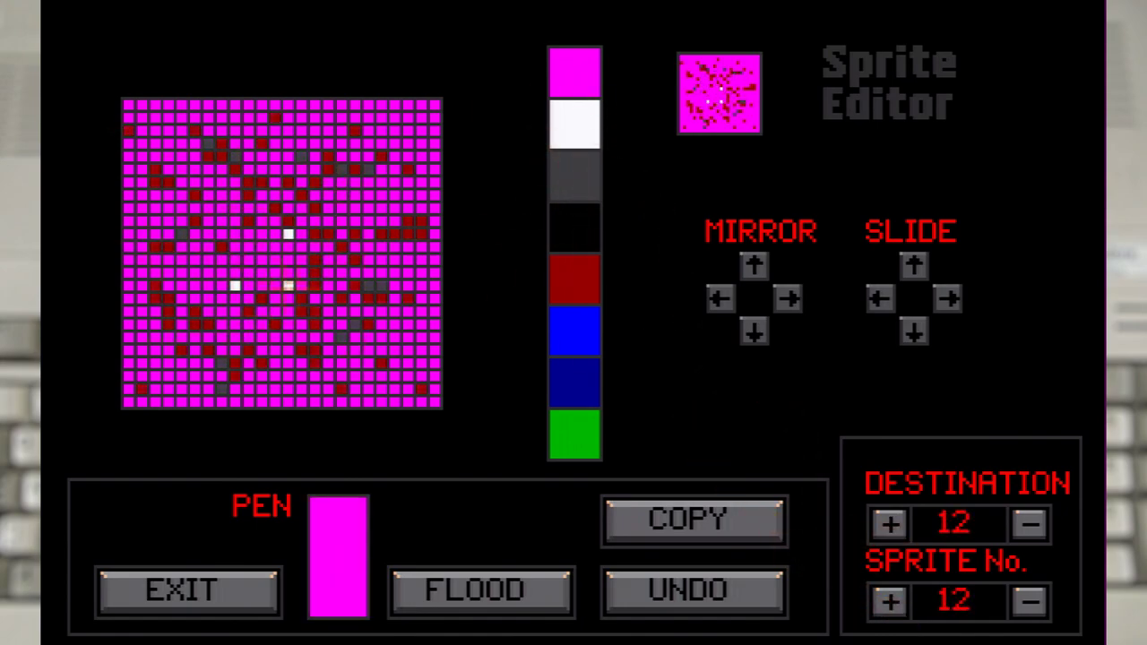
click(302, 298)
click(382, 286)
click(368, 324)
click(355, 324)
click(328, 170)
click(315, 208)
click(314, 234)
click(248, 221)
click(341, 246)
click(395, 234)
click(409, 234)
click(409, 222)
click(368, 170)
click(341, 298)
click(315, 260)
click(314, 286)
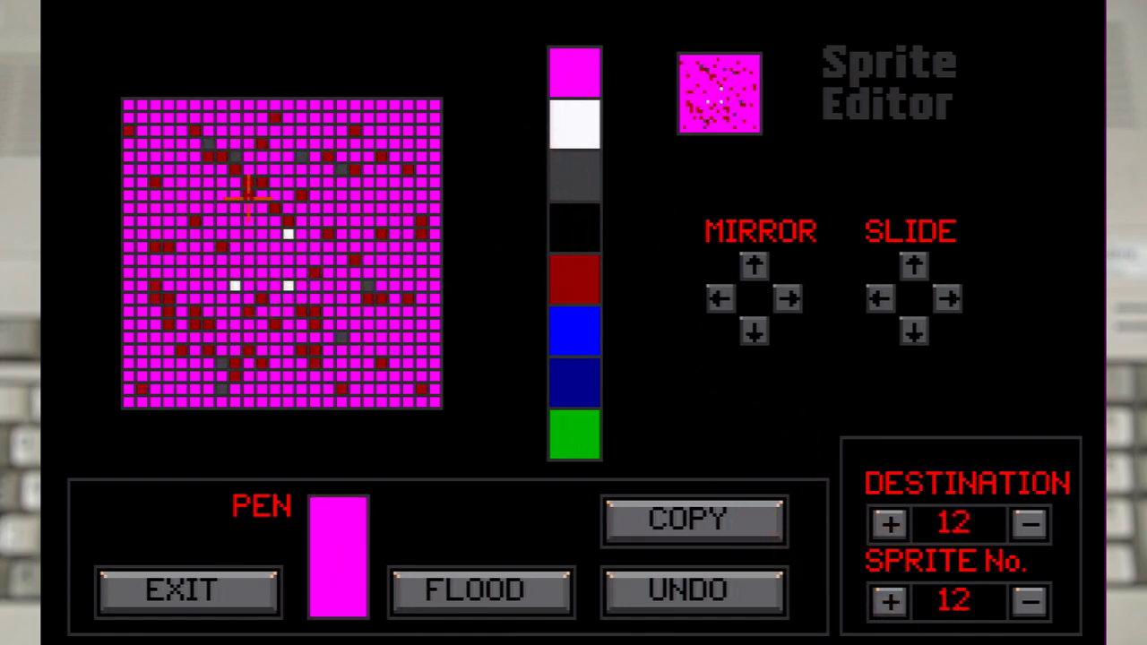
- Switch from the sprite editor to the object editor and assign bullet sprite 9 to the first frame of Enemy fire 1 (object 6)
click(188, 591)
click(507, 417)
click(347, 193)
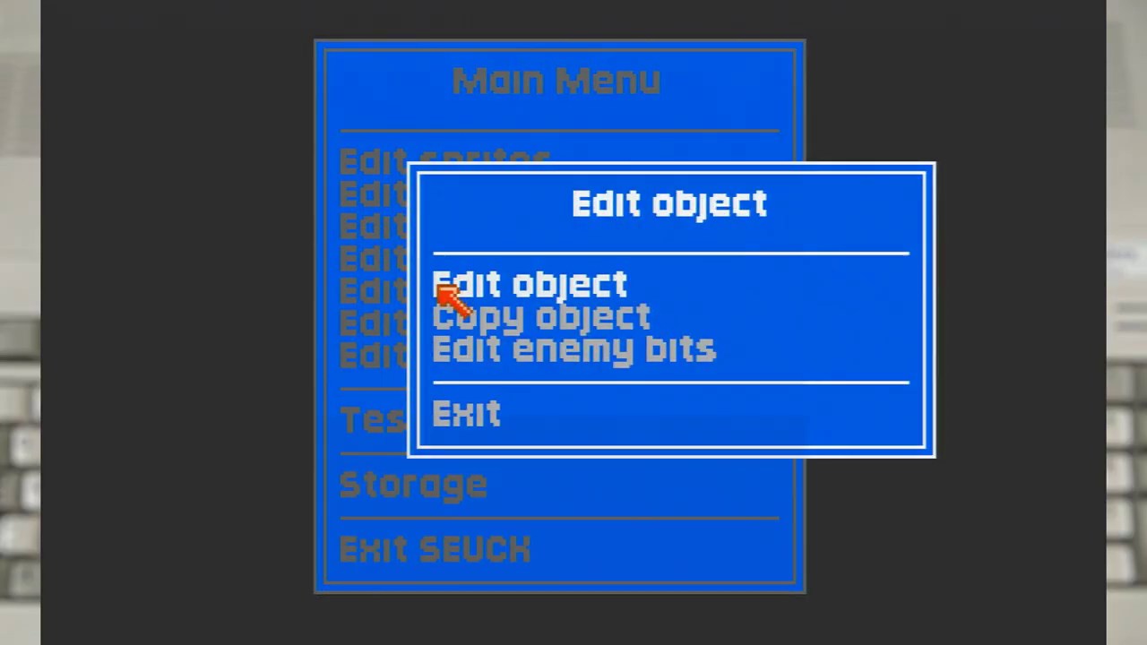
click(437, 283)
click(890, 428)
click(890, 428)
click(890, 428)
click(890, 427)
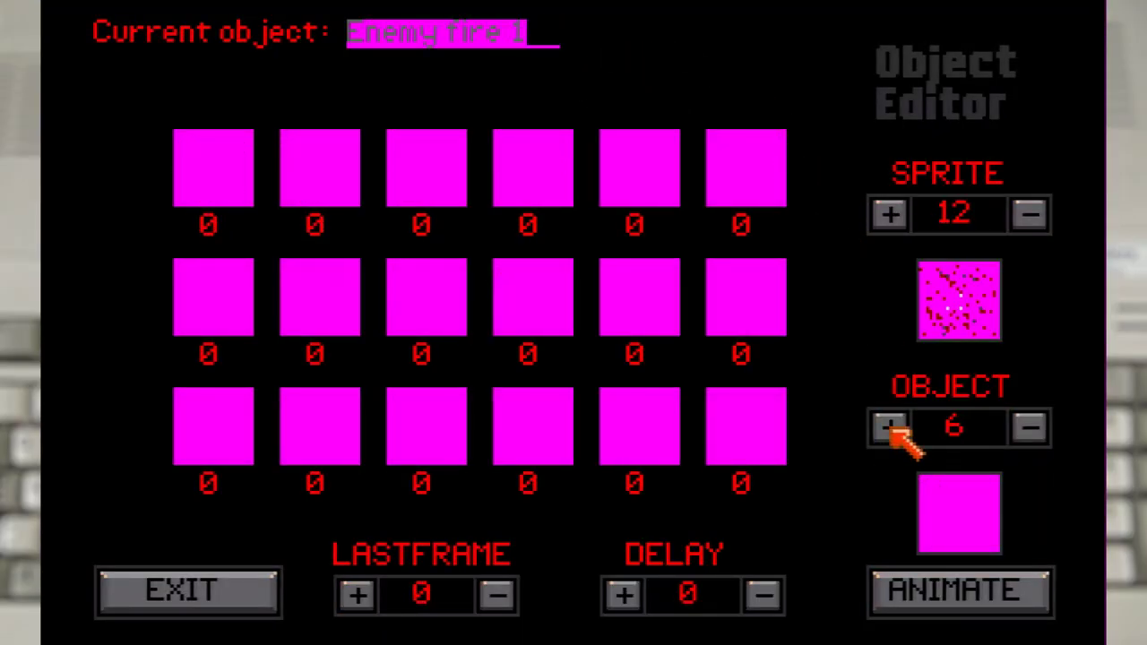
click(1026, 212)
click(1026, 212)
click(1026, 213)
click(1026, 212)
click(894, 210)
click(213, 168)
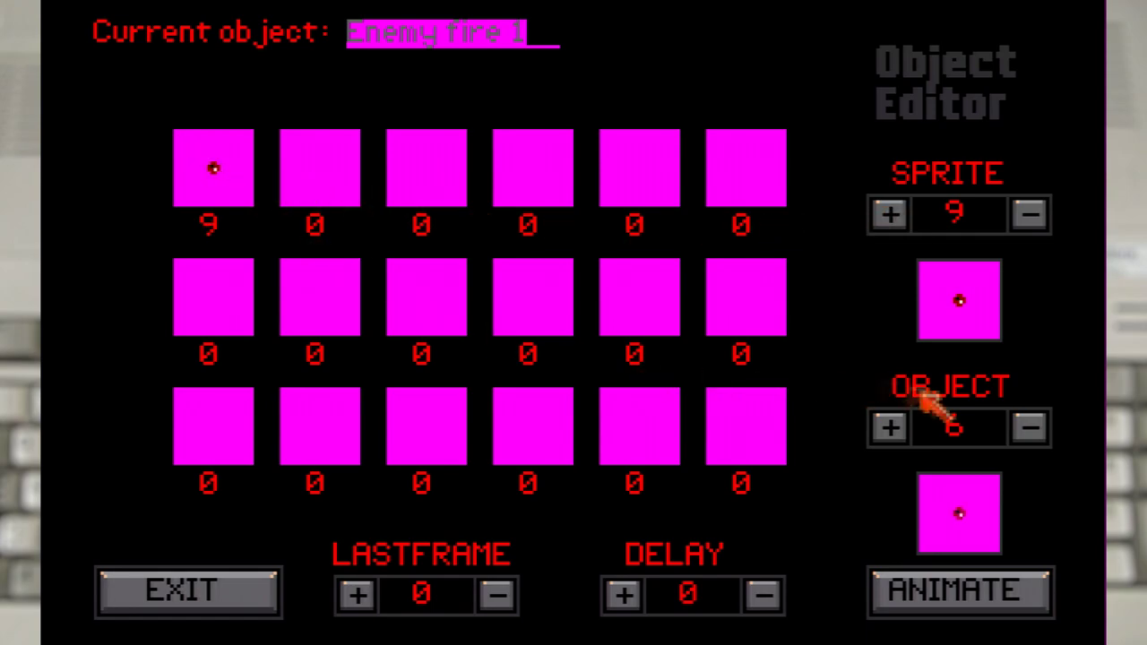
- Assign sprites 10, 11 and 12 to the first three frames of Enemy death 1 (object 14) and set its last frame to 4
click(875, 433)
click(890, 428)
click(890, 427)
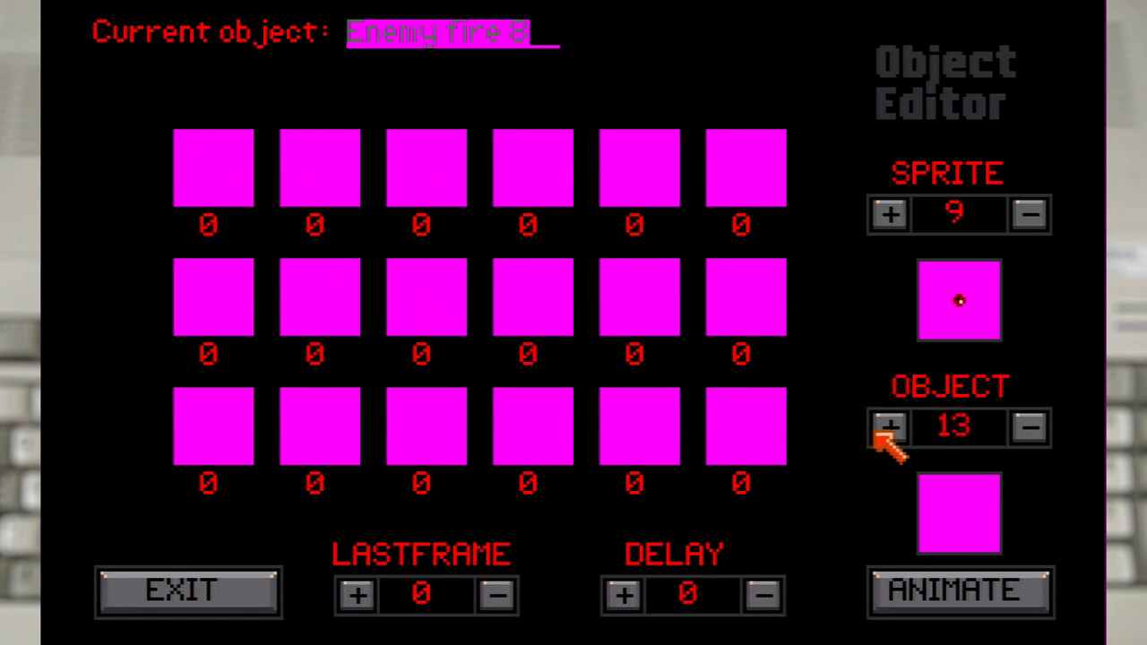
click(890, 428)
click(890, 213)
click(219, 174)
click(890, 214)
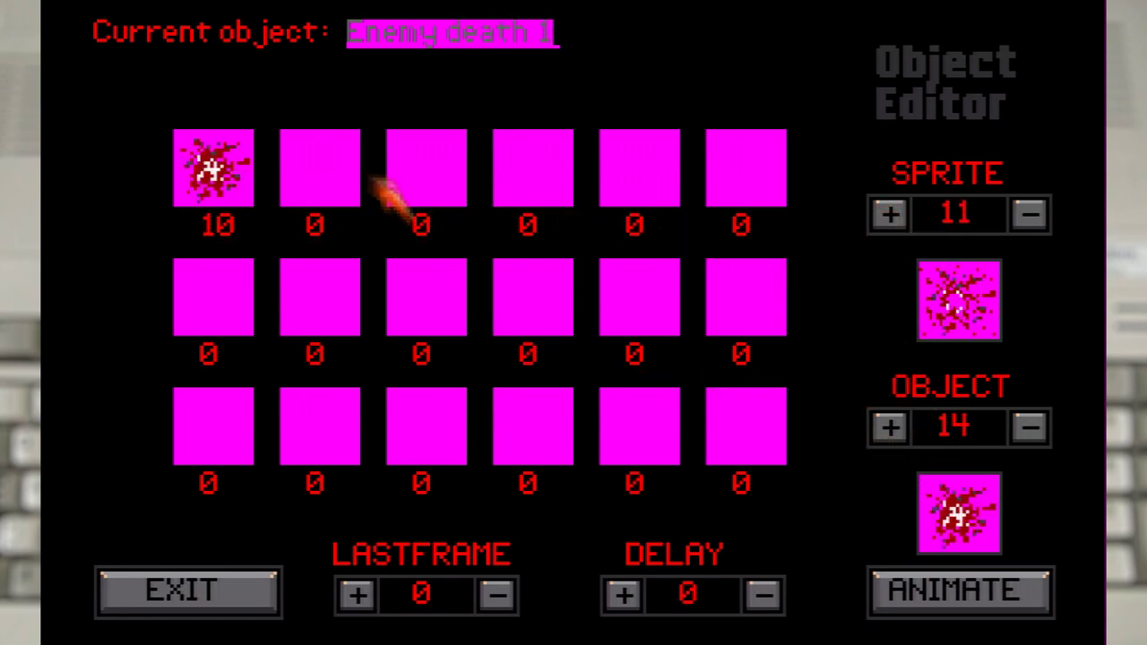
click(319, 167)
click(890, 213)
click(427, 168)
click(357, 594)
click(357, 594)
click(357, 594)
click(357, 595)
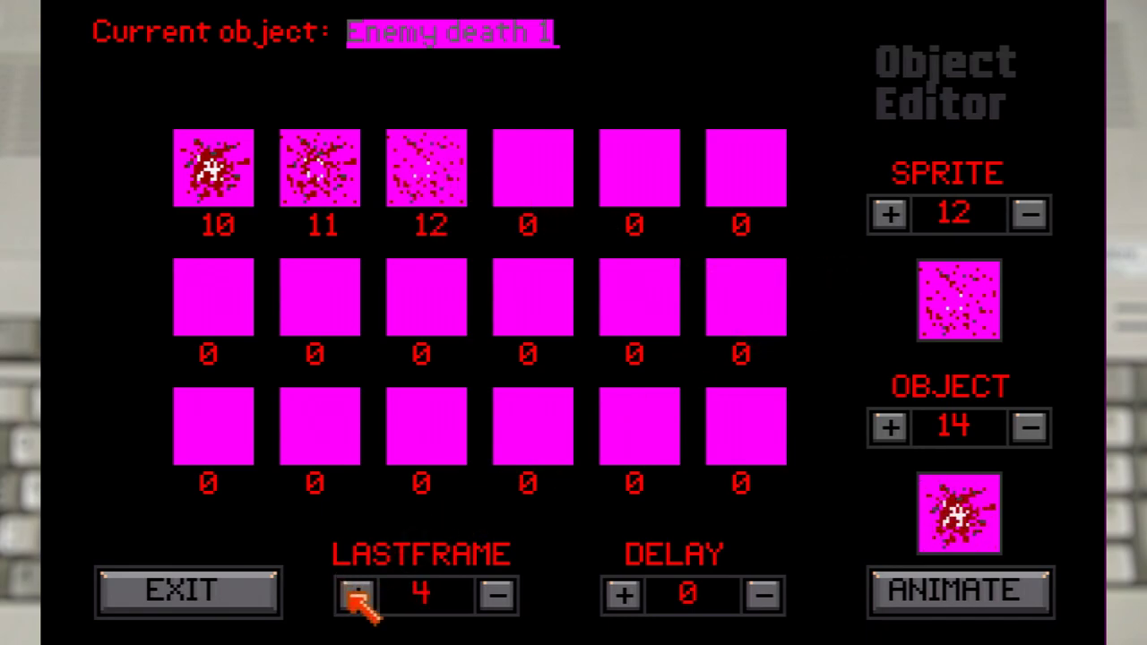
- Assign sprites 7 and 8 to the first two frames of Enemy 1 (object 22), set its last frame to 1, and leave the object editor
click(890, 427)
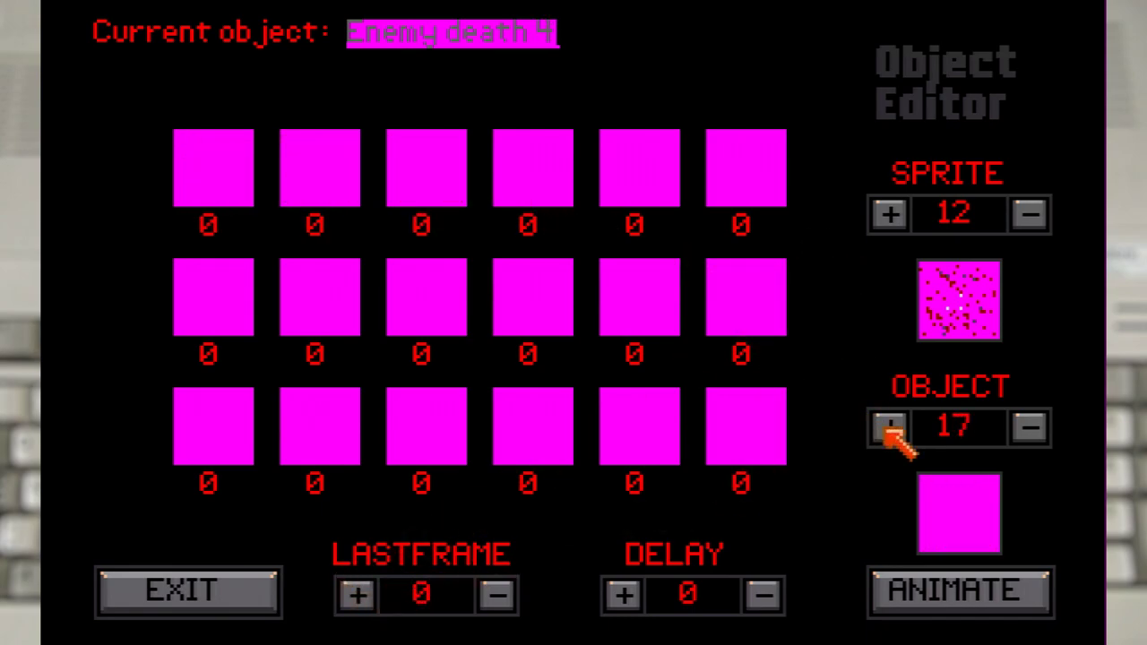
click(1030, 214)
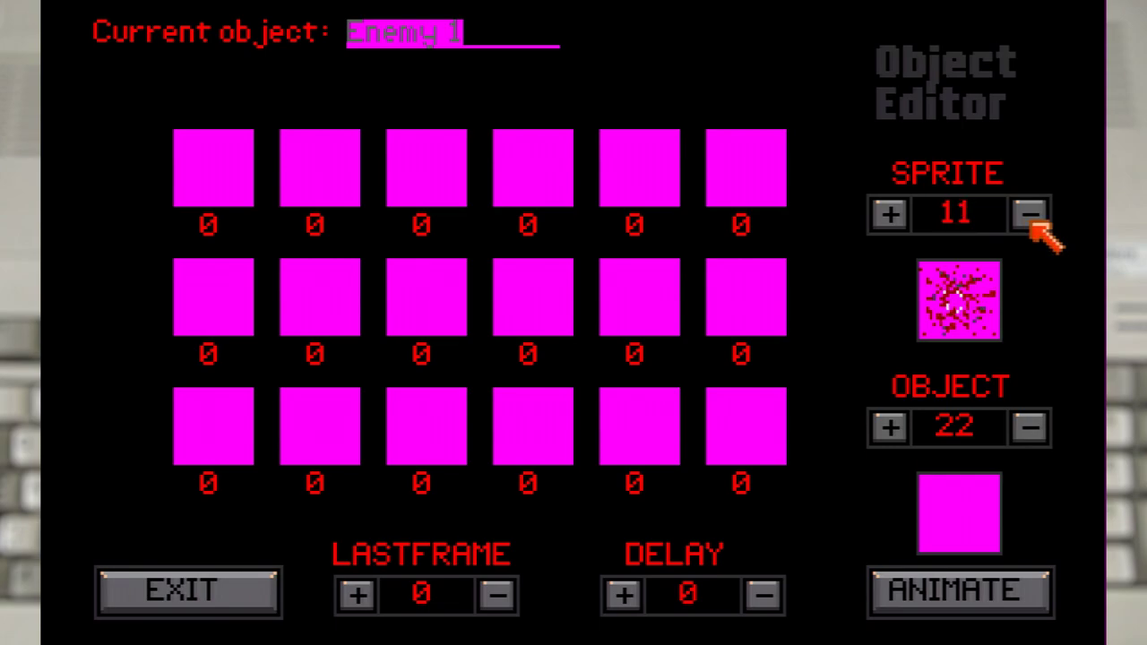
click(1030, 213)
click(1030, 214)
click(1030, 213)
click(1030, 213)
click(213, 167)
click(890, 213)
click(320, 167)
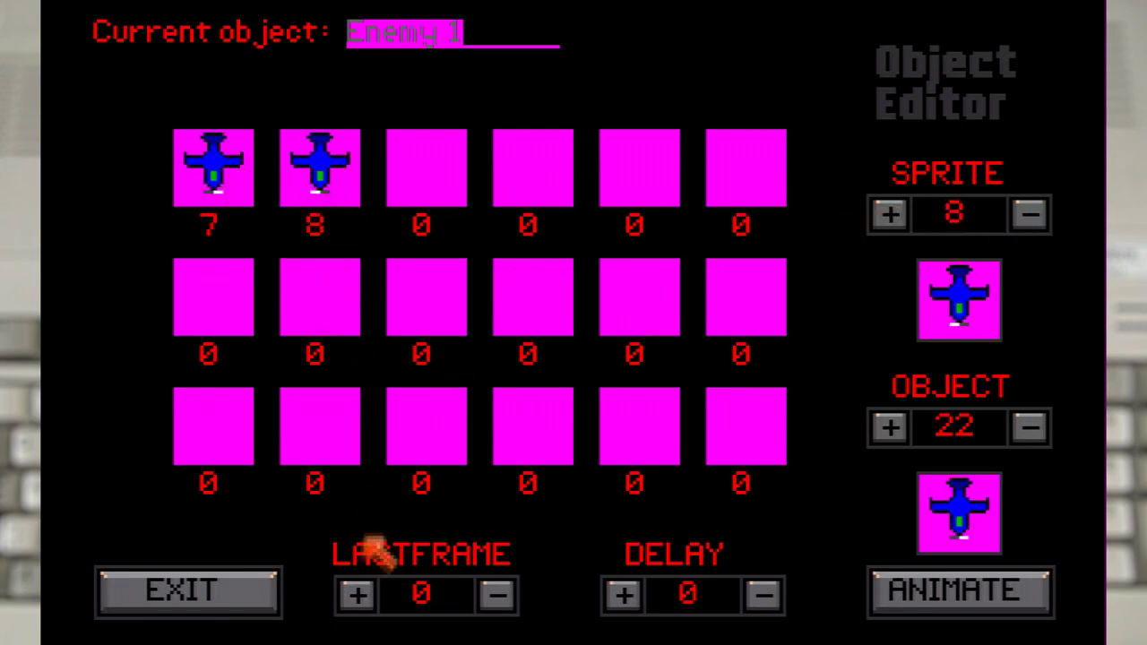
click(357, 594)
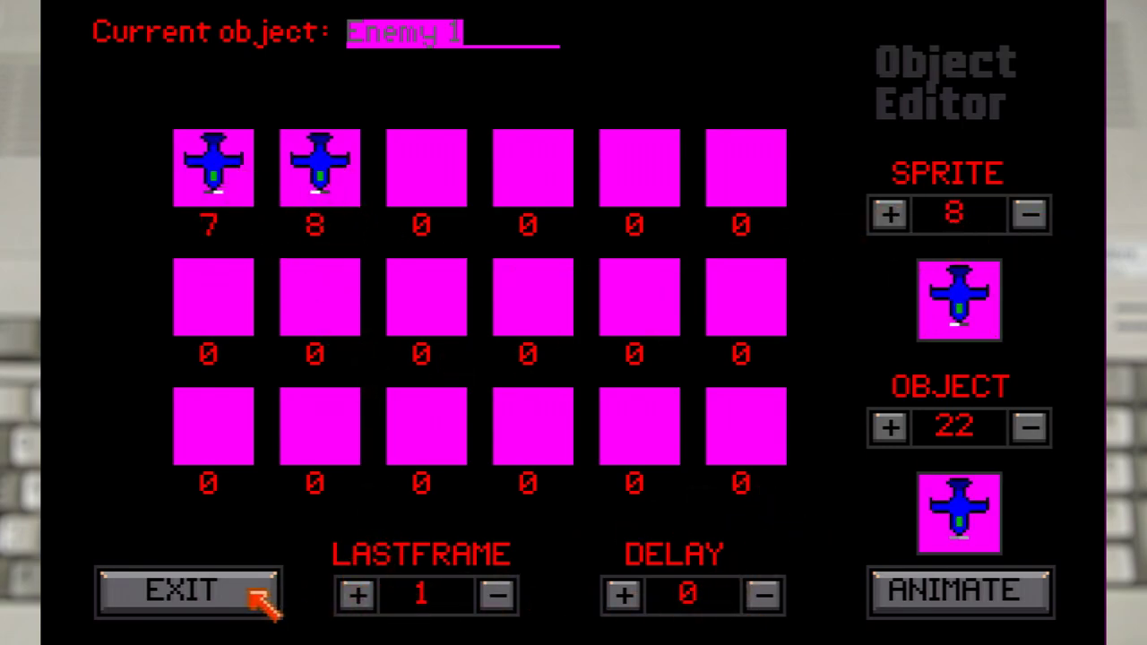
click(184, 592)
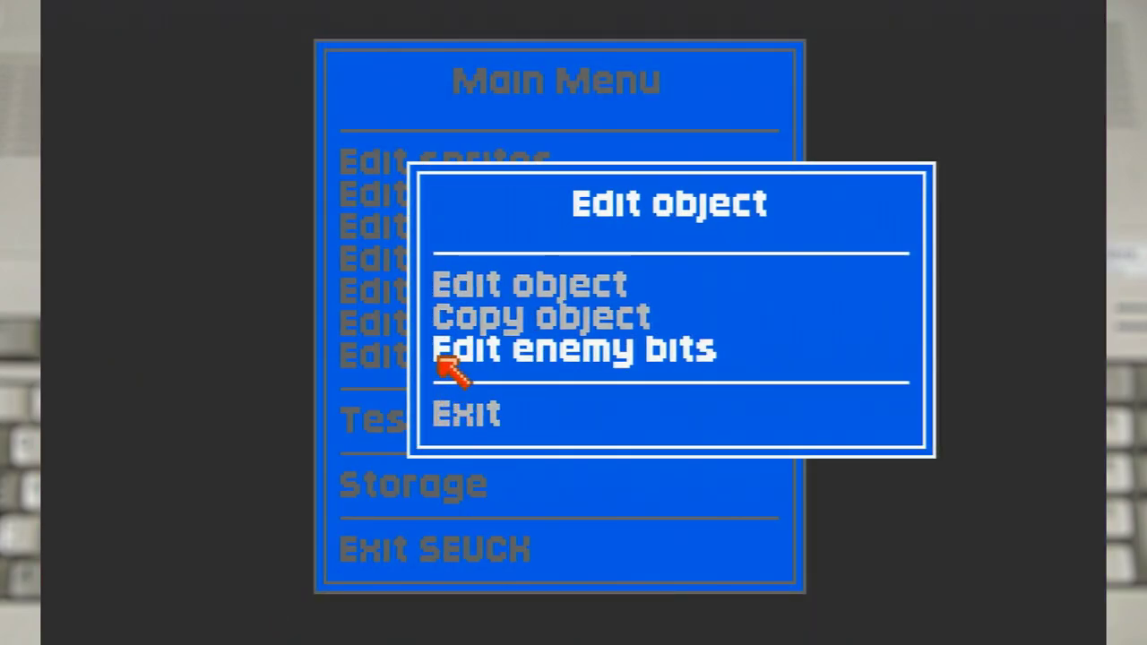
- Open the enemy bits settings for Enemy 1 (object 22)
click(448, 368)
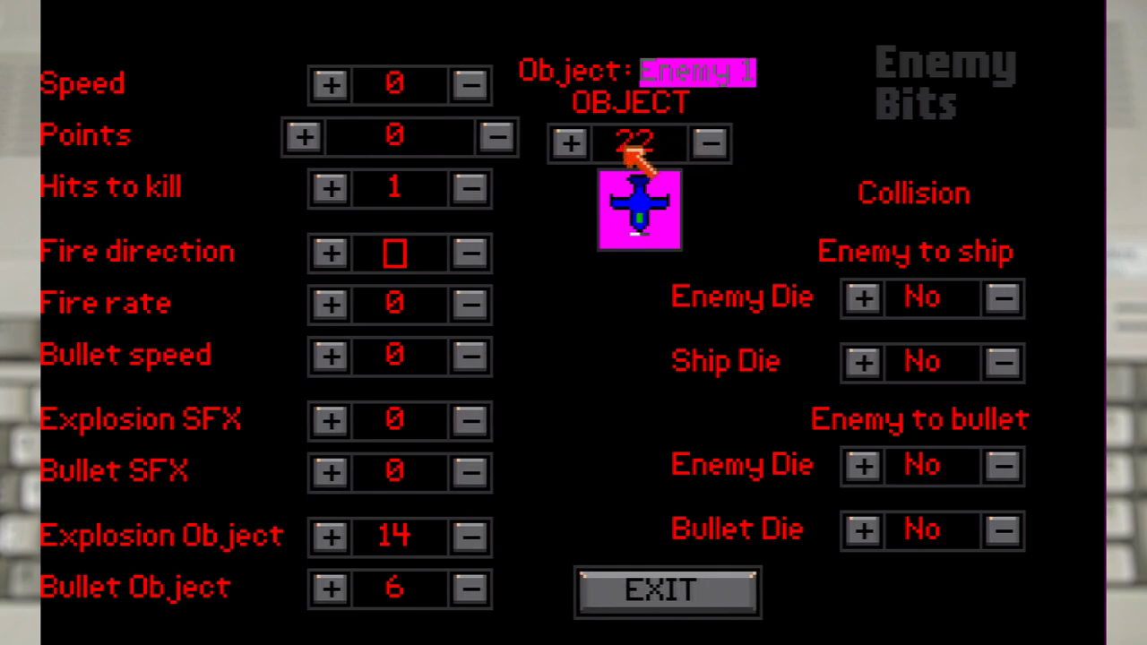
click(570, 146)
click(713, 145)
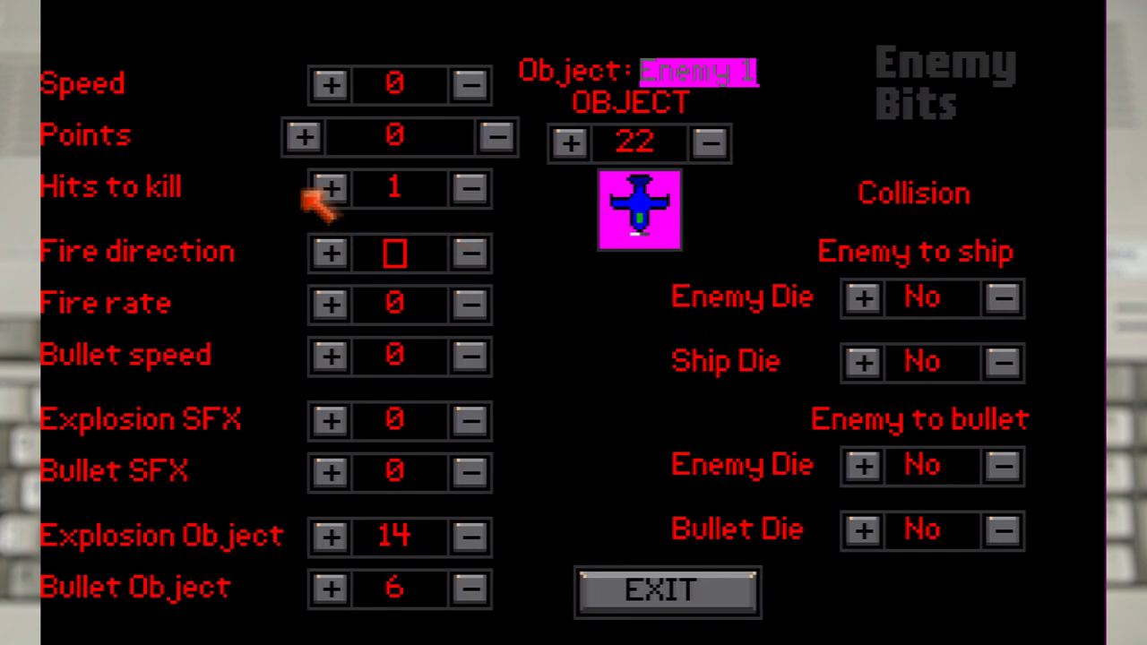
- Set Enemy 1's points to 100, its speed to 2 and its fire direction to straight down
click(303, 137)
click(331, 86)
click(331, 86)
click(331, 254)
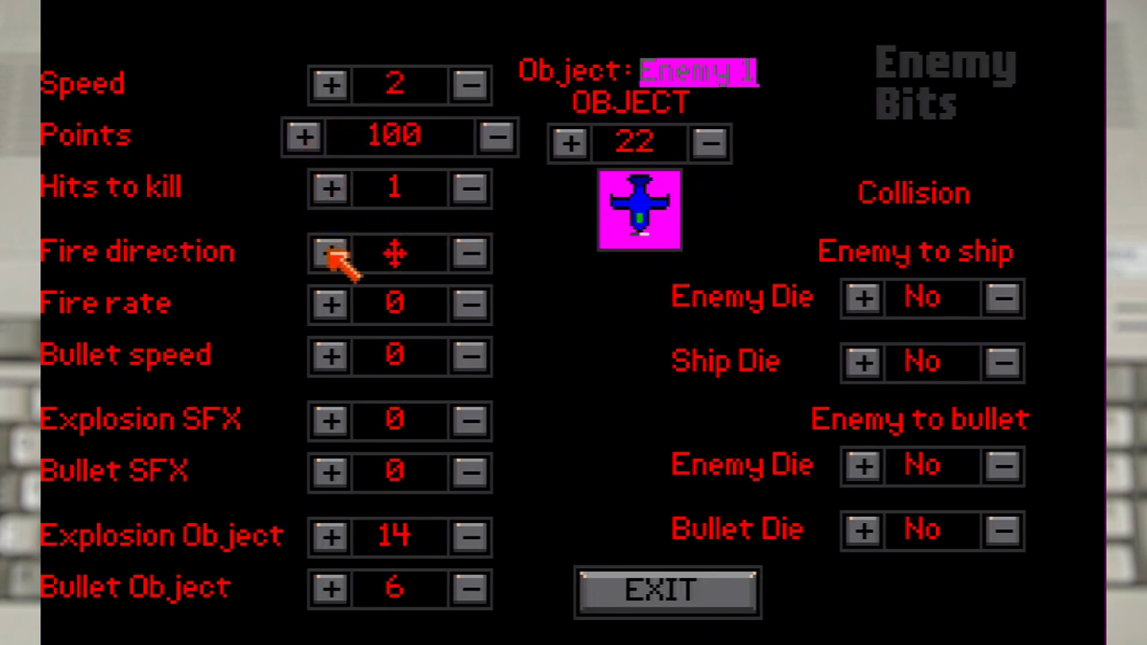
click(330, 255)
- Set Enemy 1's fire rate to 6 and bullet speed to 3, keeping bullet object 6
click(329, 304)
click(330, 304)
click(329, 304)
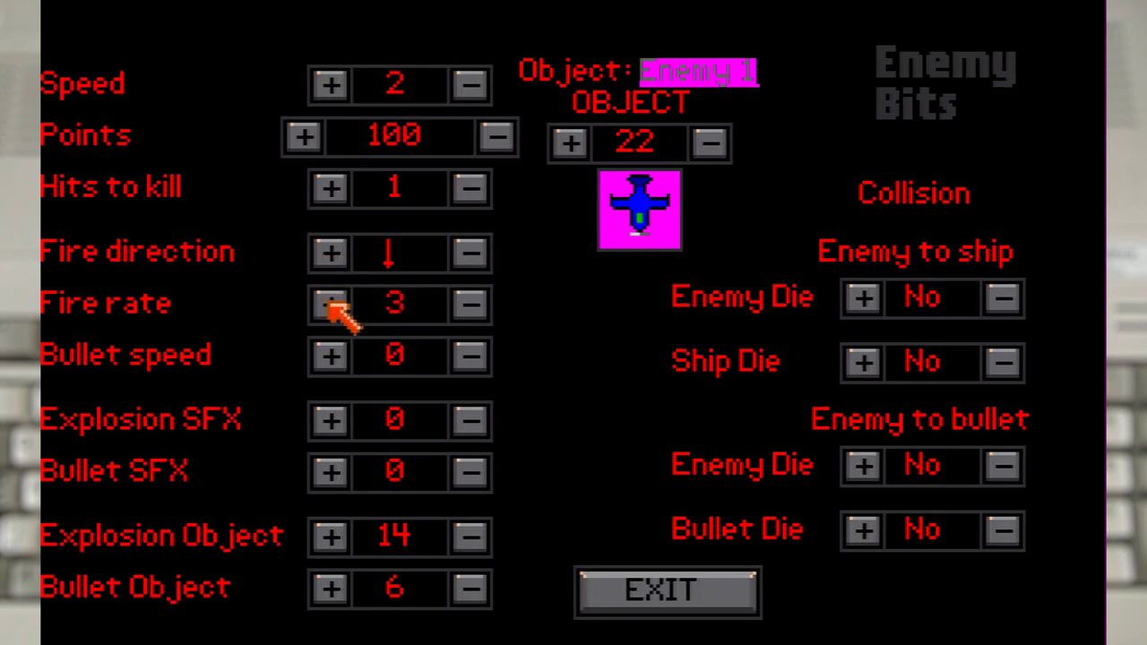
click(329, 356)
click(330, 355)
click(330, 356)
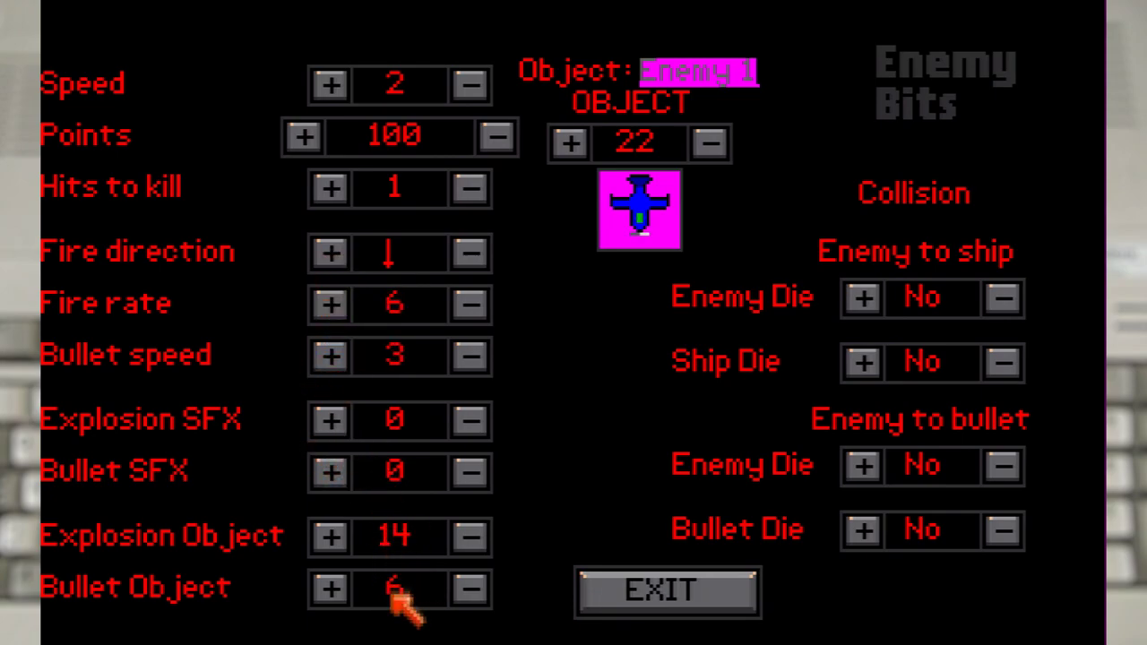
click(334, 590)
click(472, 591)
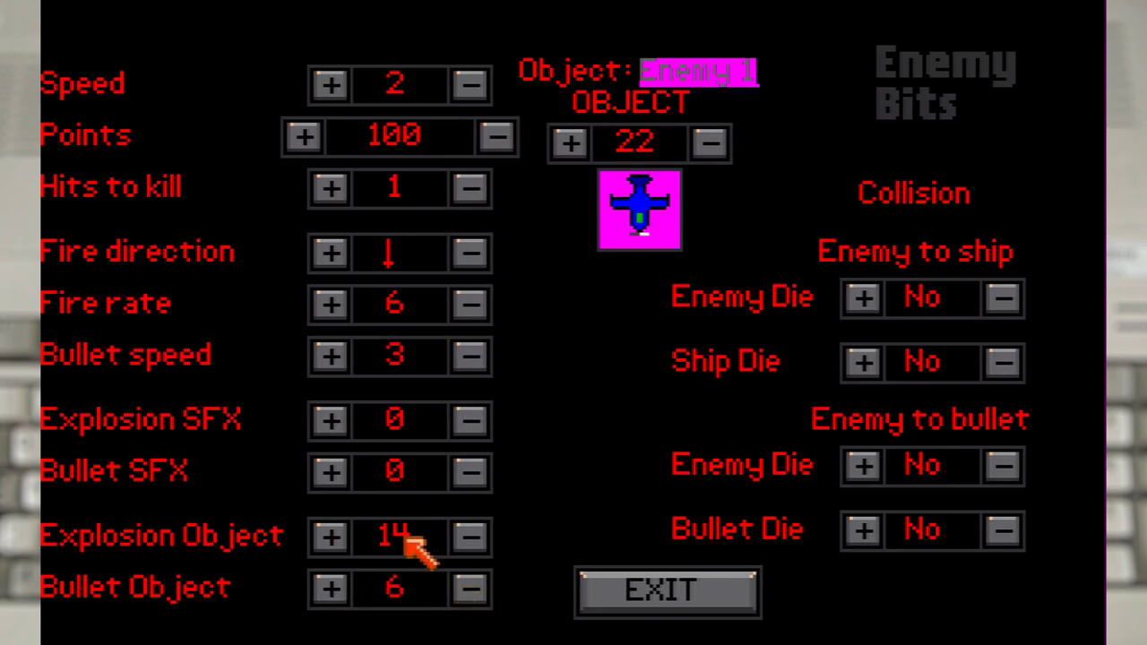
- Set all four enemy-to-ship and enemy-to-bullet collision options to Yes, and return to the main menu
click(863, 298)
click(863, 362)
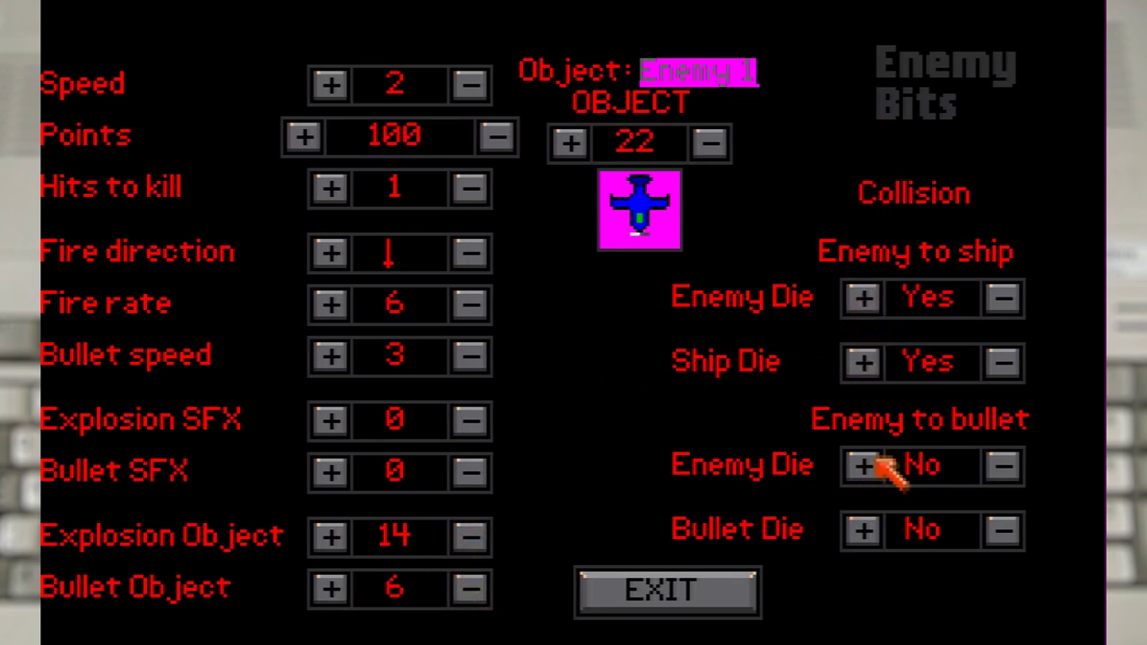
click(863, 465)
click(863, 530)
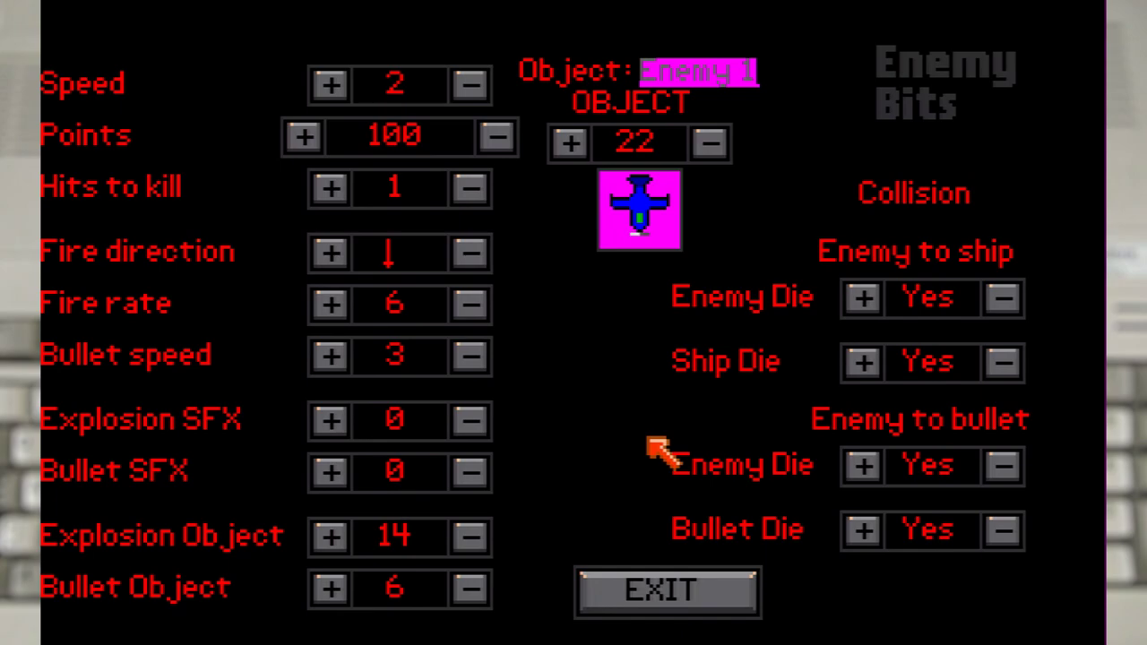
click(665, 590)
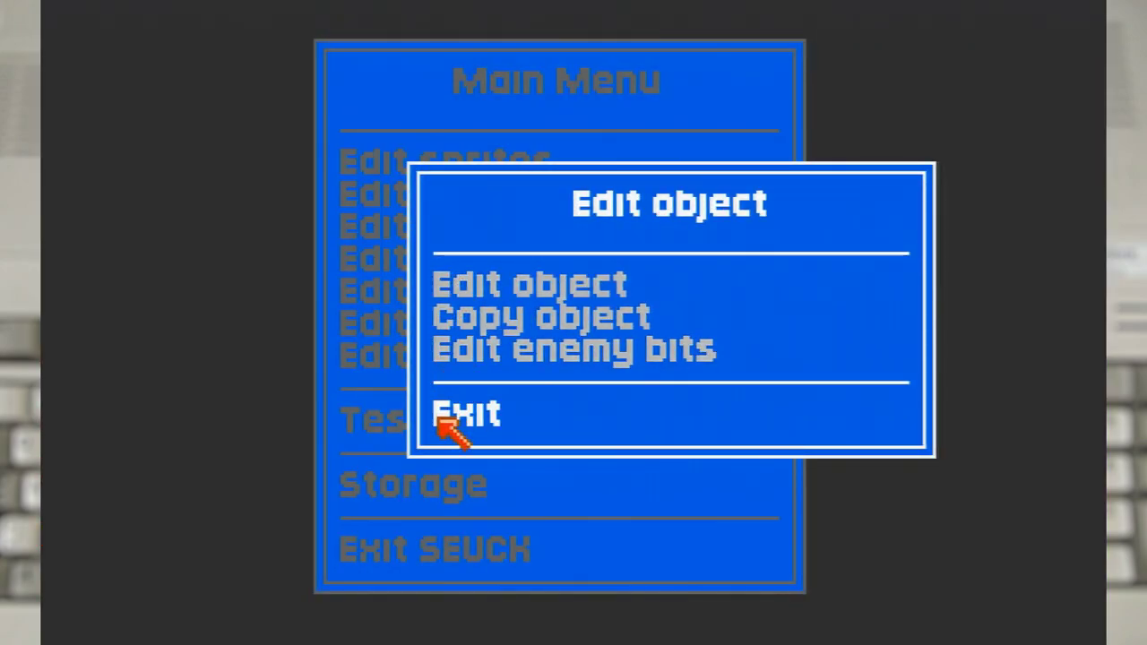
click(444, 412)
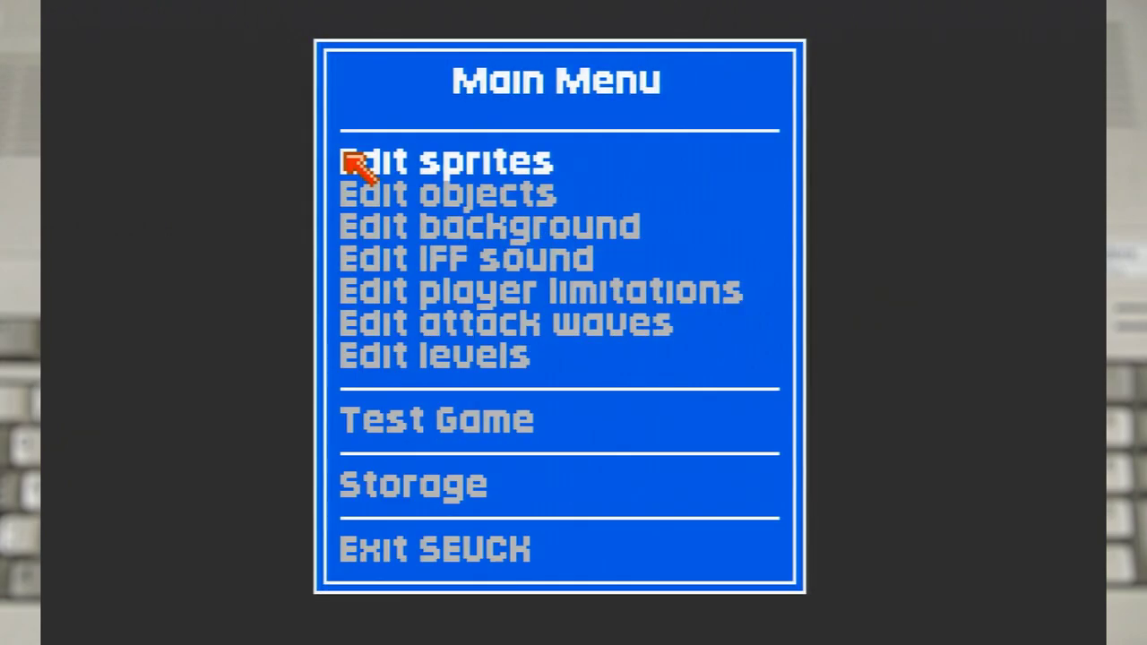
- Start inserting Enemy 1 (object 22) into the attack waves and choose rough map position 320, at the shoreline
click(358, 323)
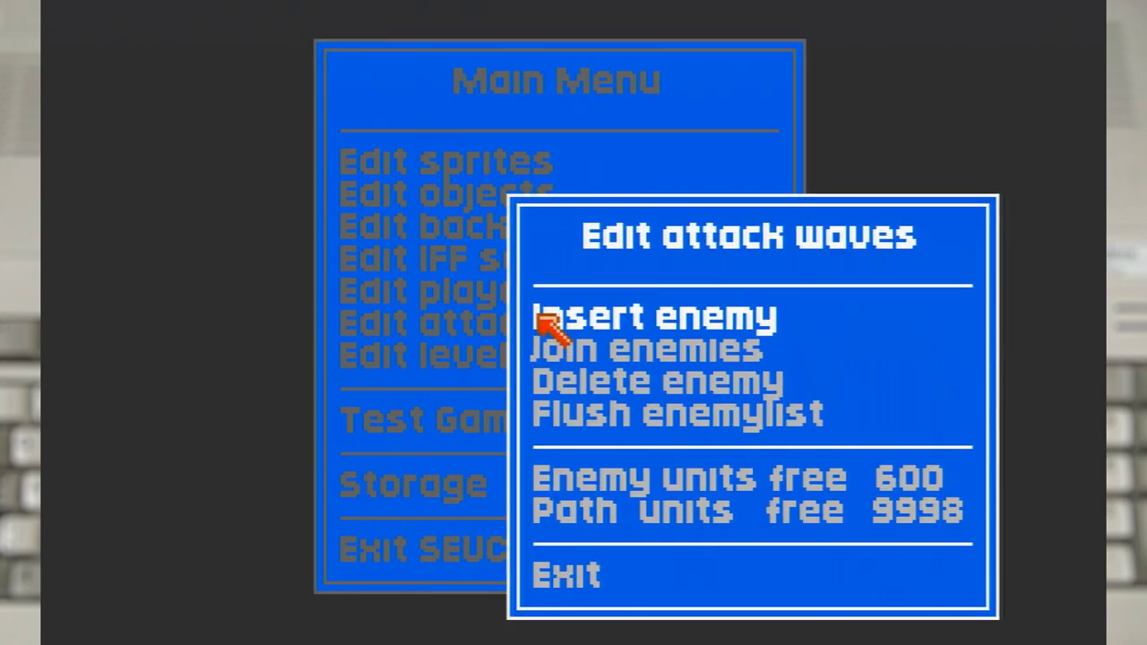
click(542, 316)
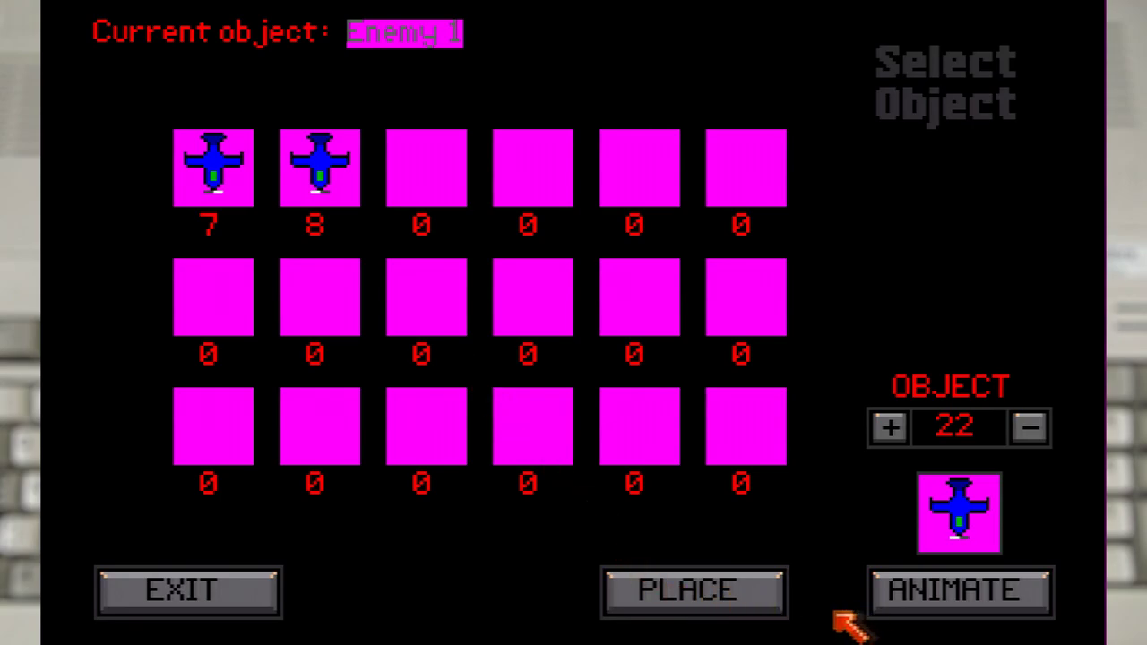
click(719, 599)
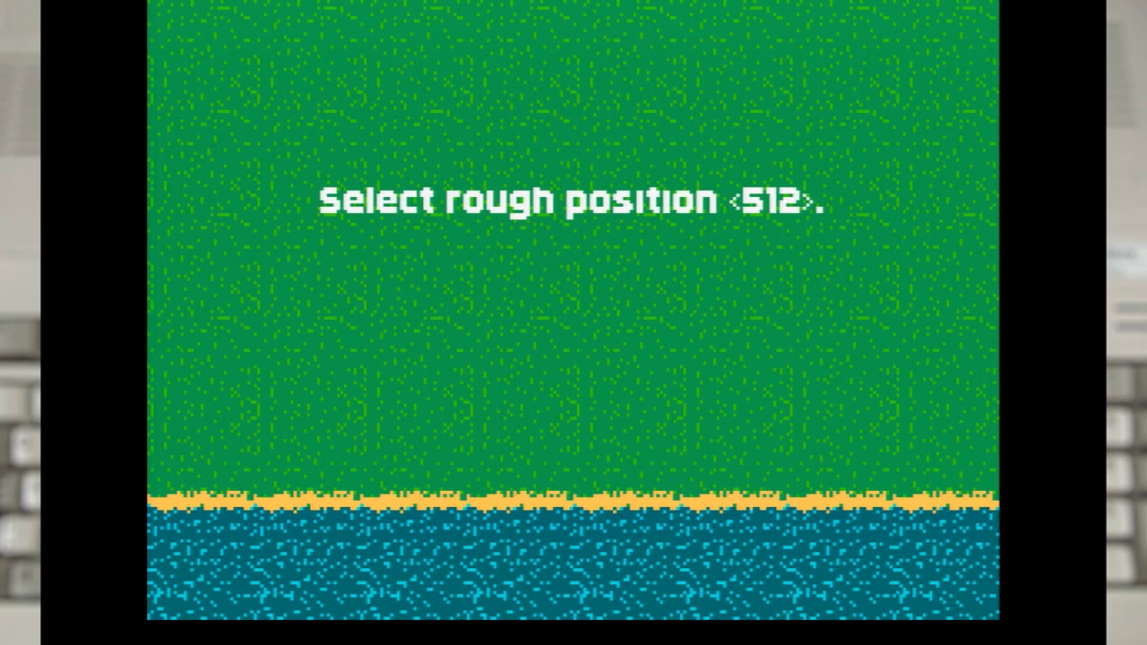
key(Down)
key(Down)
key(Down)
key(Down)
key(Down)
key(Down)
key(Down)
key(Down)
key(Down)
key(Down)
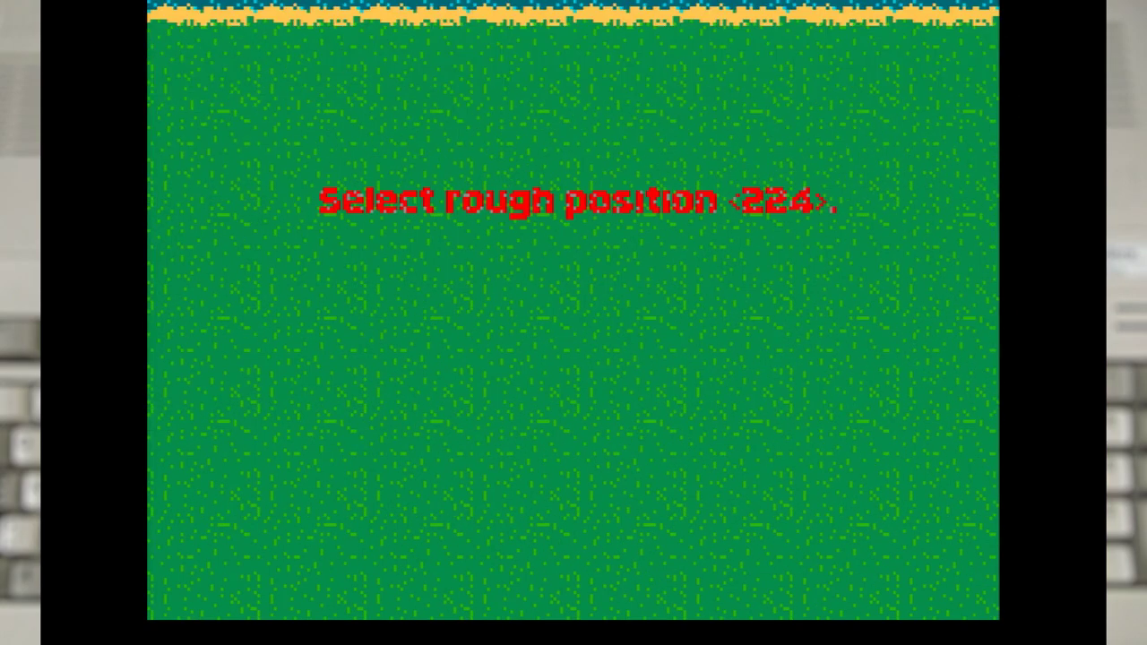
key(Up)
key(Up)
key(Up)
key(Up)
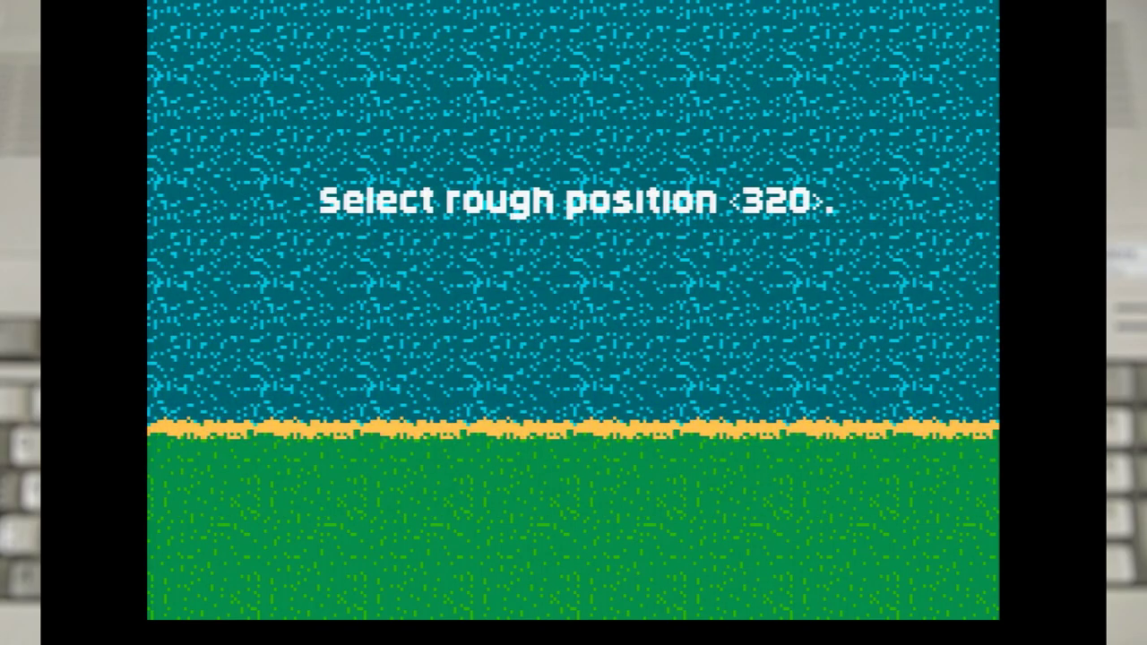
key(Return)
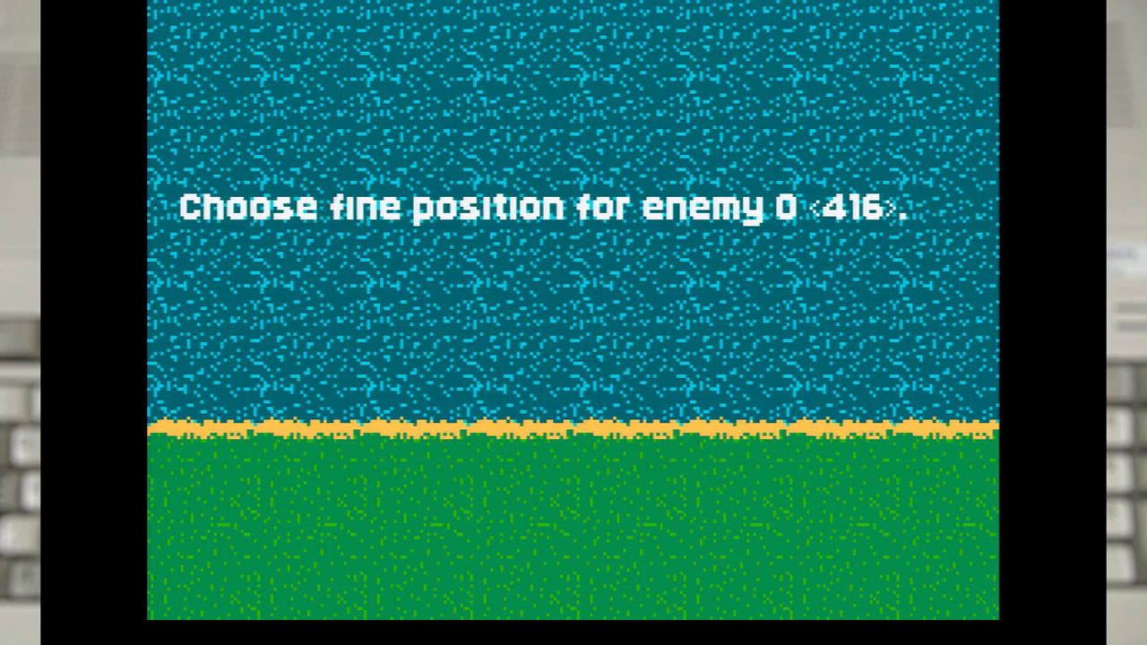
- Set the enemy's fine position to 436 and store its start position over the water near the map's left edge at Y=312
key(Up)
key(Up)
key(Up)
key(Up)
key(Up)
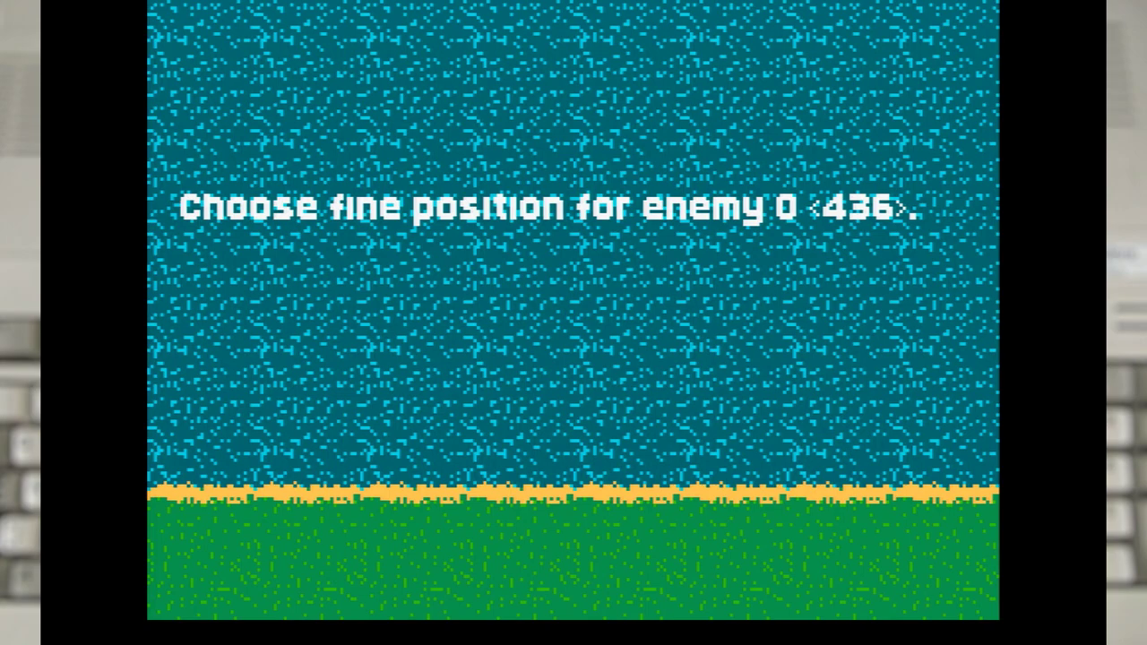
key(Return)
key(Left)
key(Down)
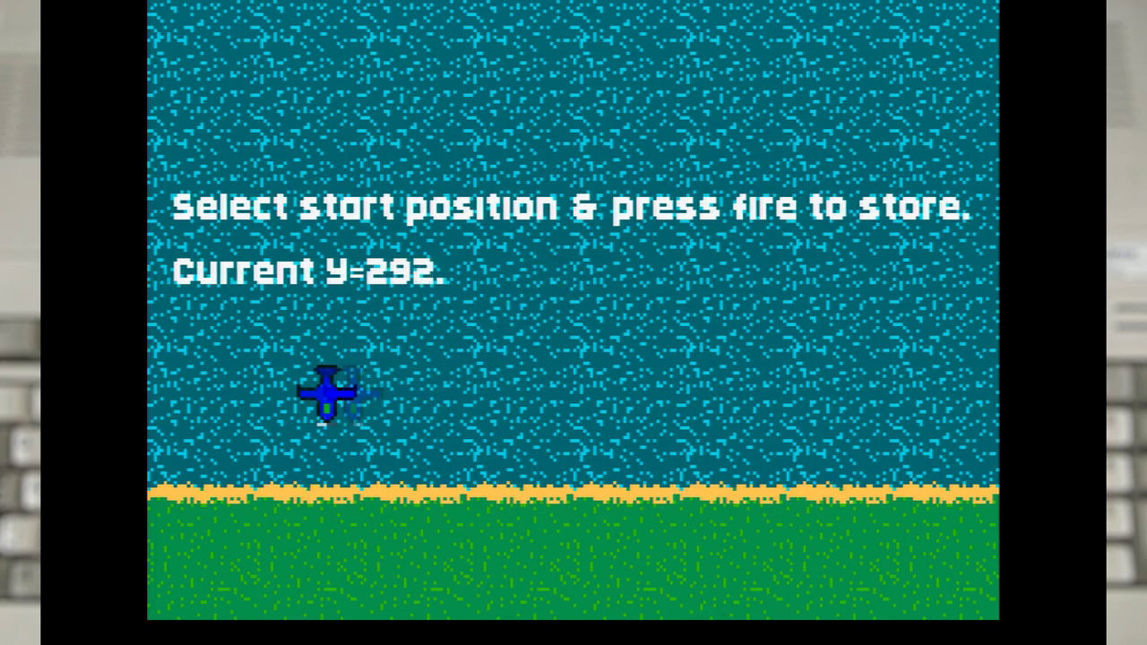
key(Left)
key(Up)
key(Up)
key(Left)
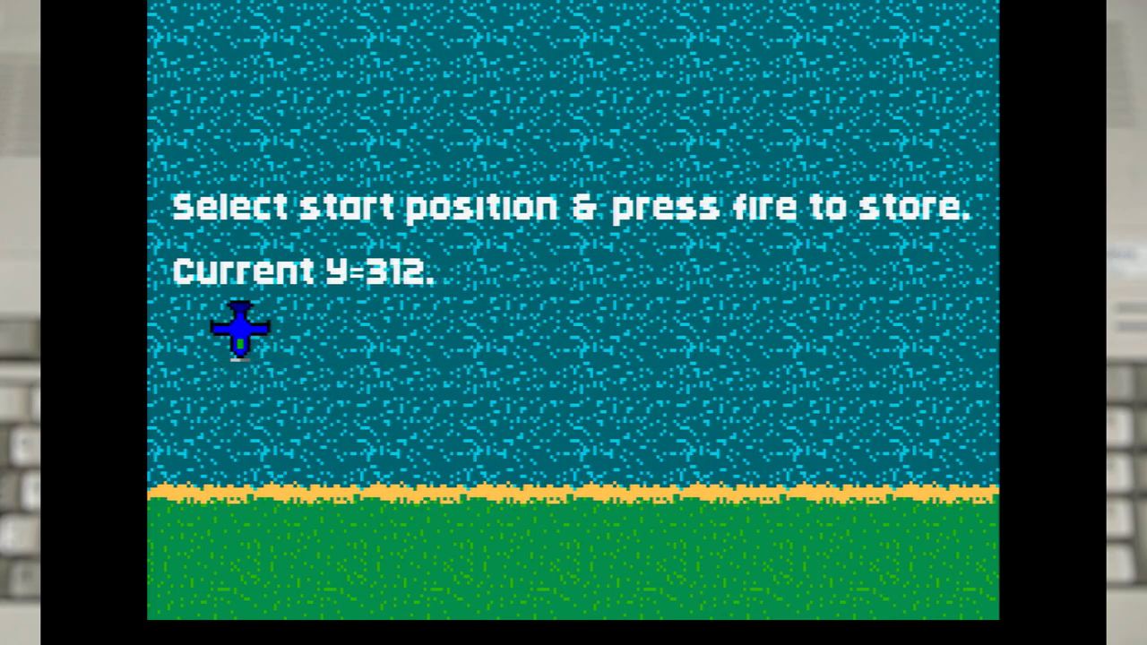
key(Return)
- Draw the enemy's flight path across the map towards the right edge using 10 path units, store it and leave enemy placement
key(Right)
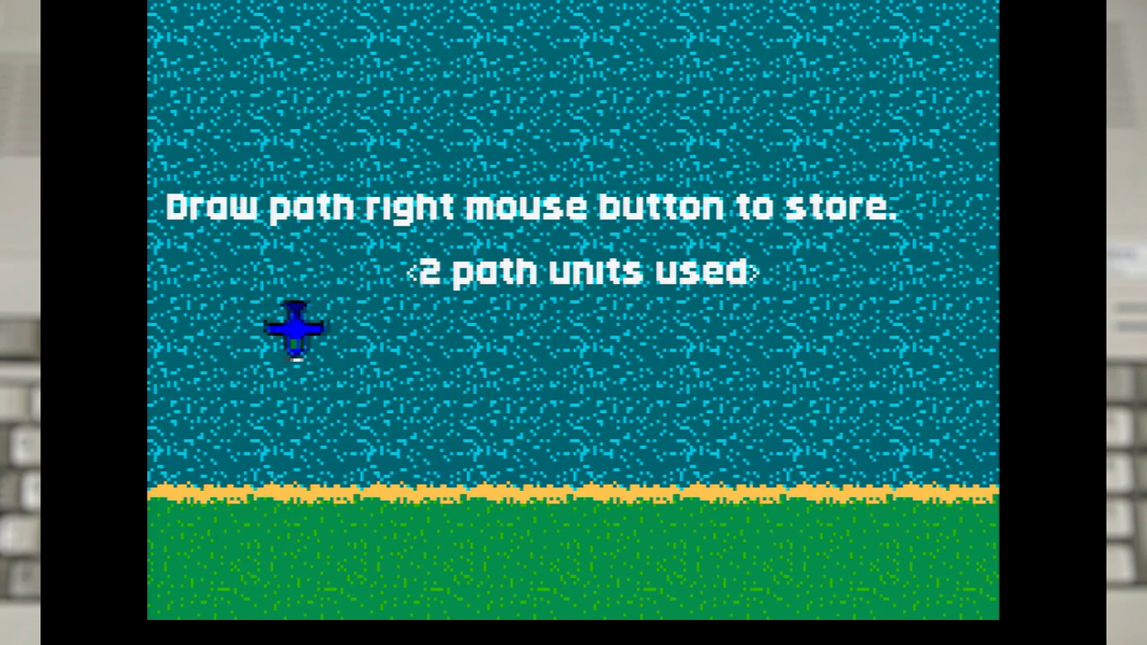
key(Down)
mouse_move(599, 354)
mouse_down()
mouse_move(697, 385)
mouse_move(798, 307)
mouse_move(986, 115)
mouse_up()
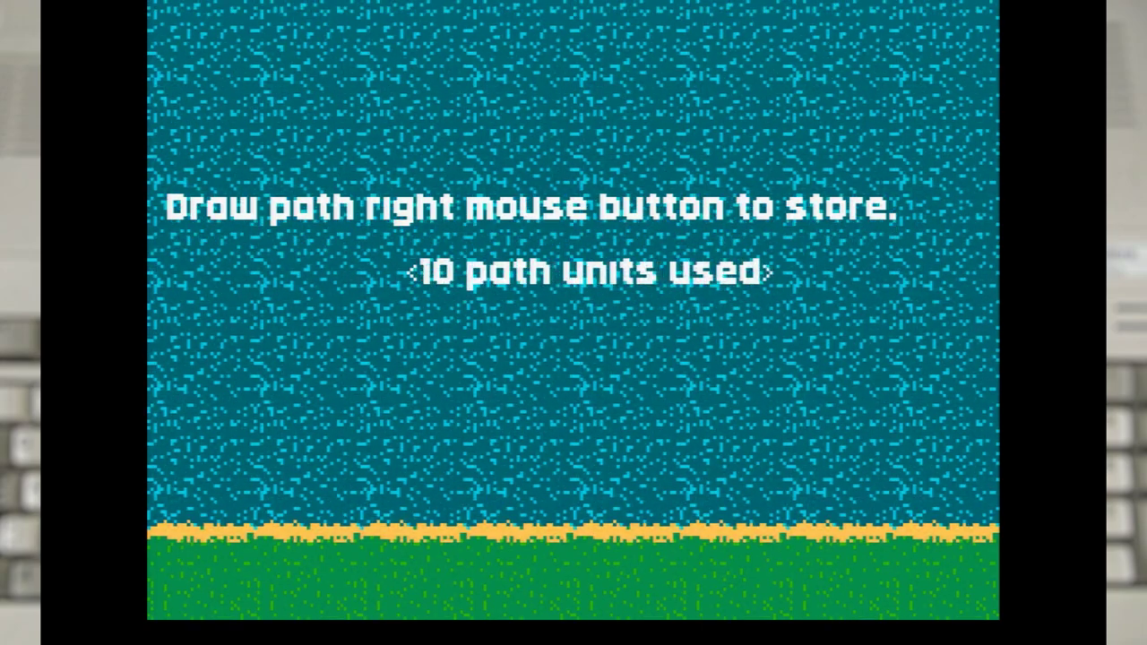
right_click(574, 310)
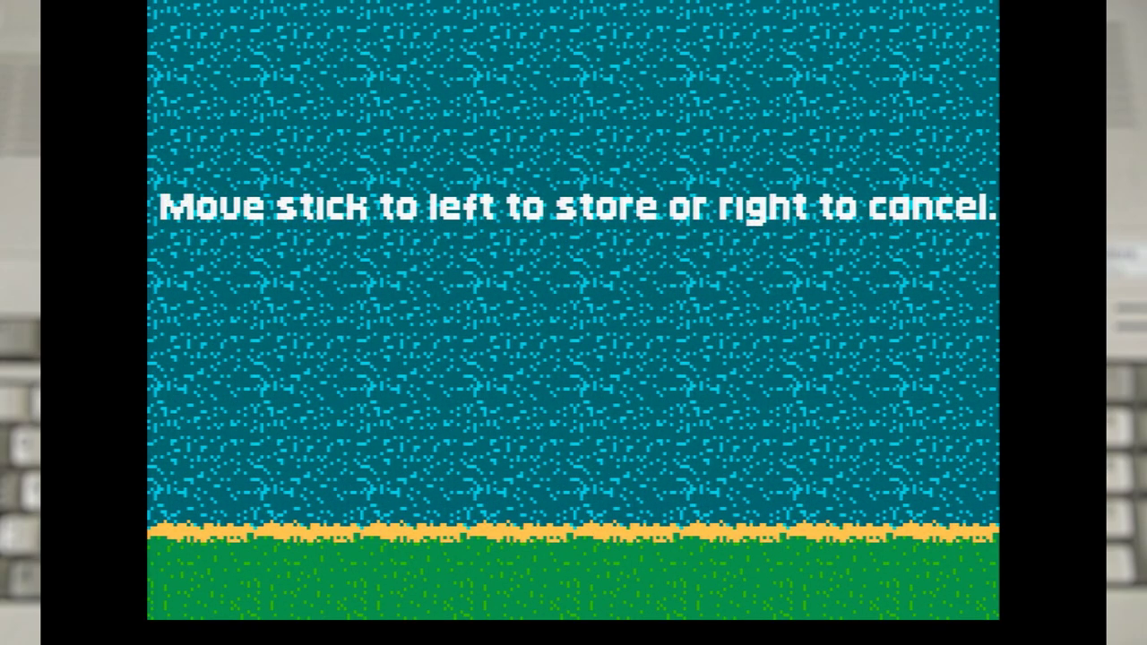
key(Left)
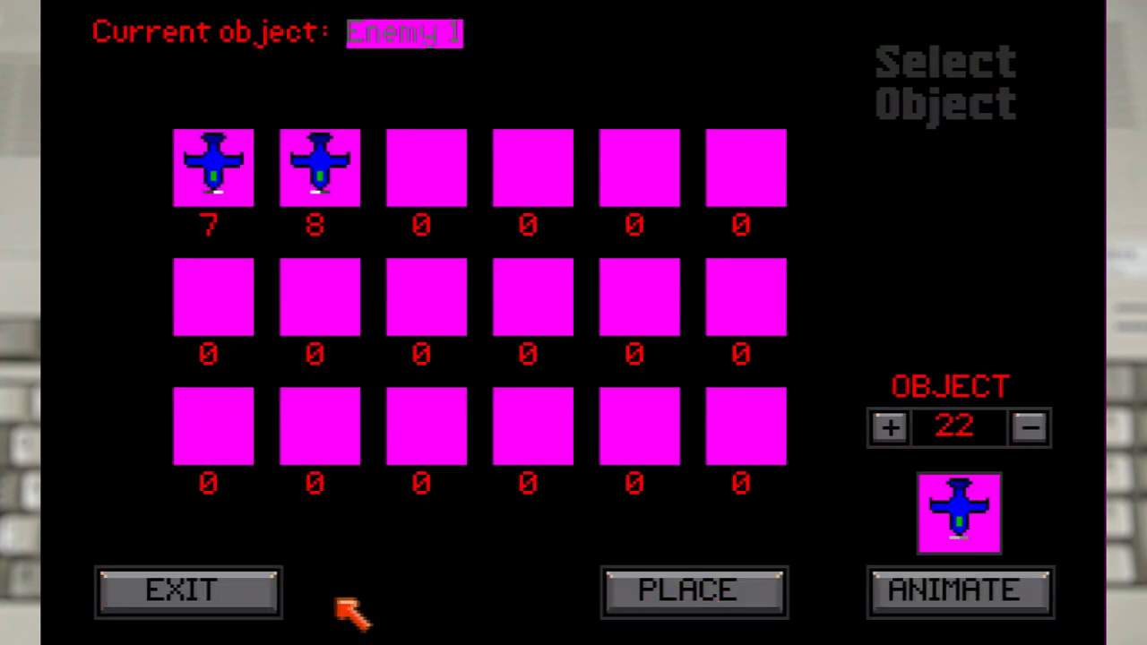
click(236, 607)
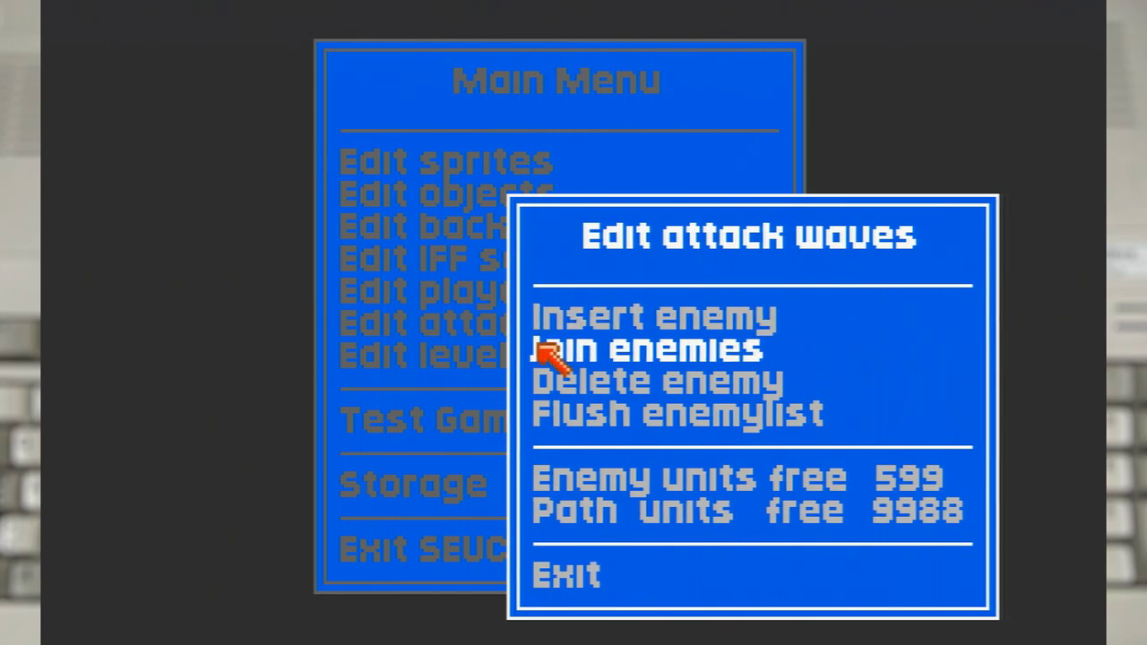
- Start joining enemies at rough position 352 and fine position 448, and select the placed plane as the enemy to join to
click(538, 347)
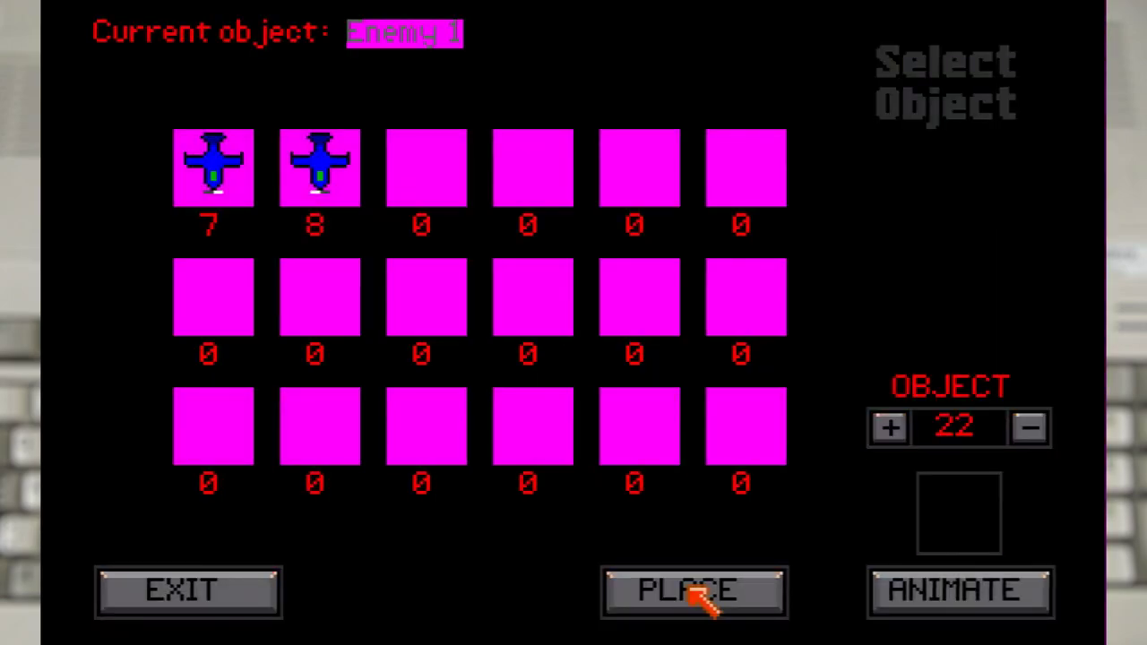
click(697, 593)
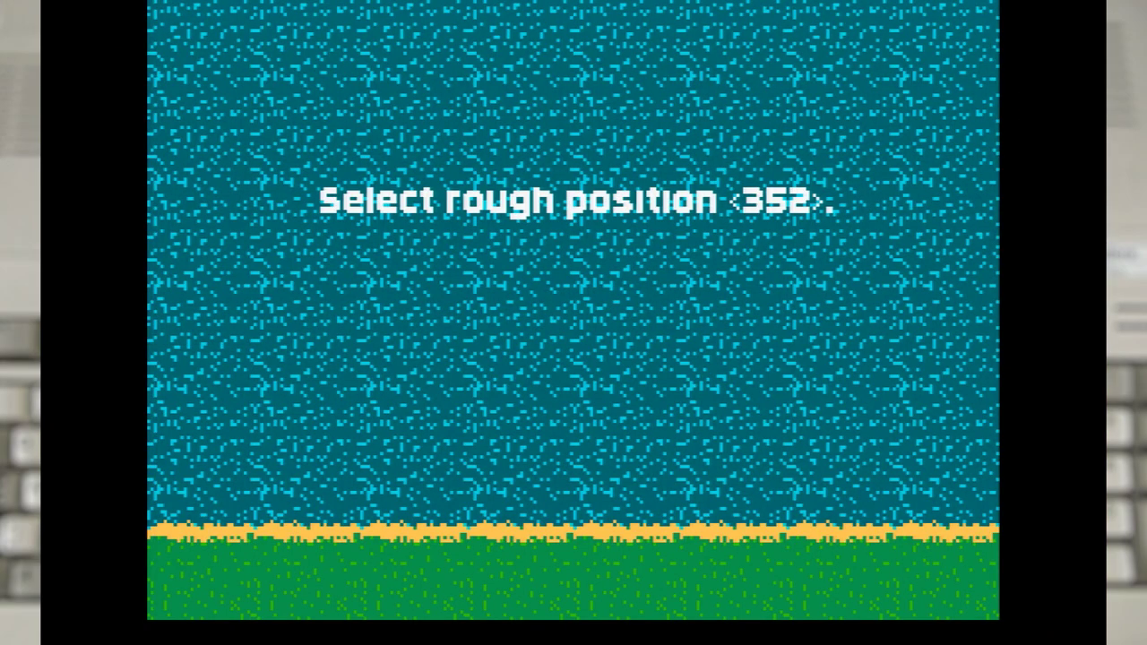
click(698, 593)
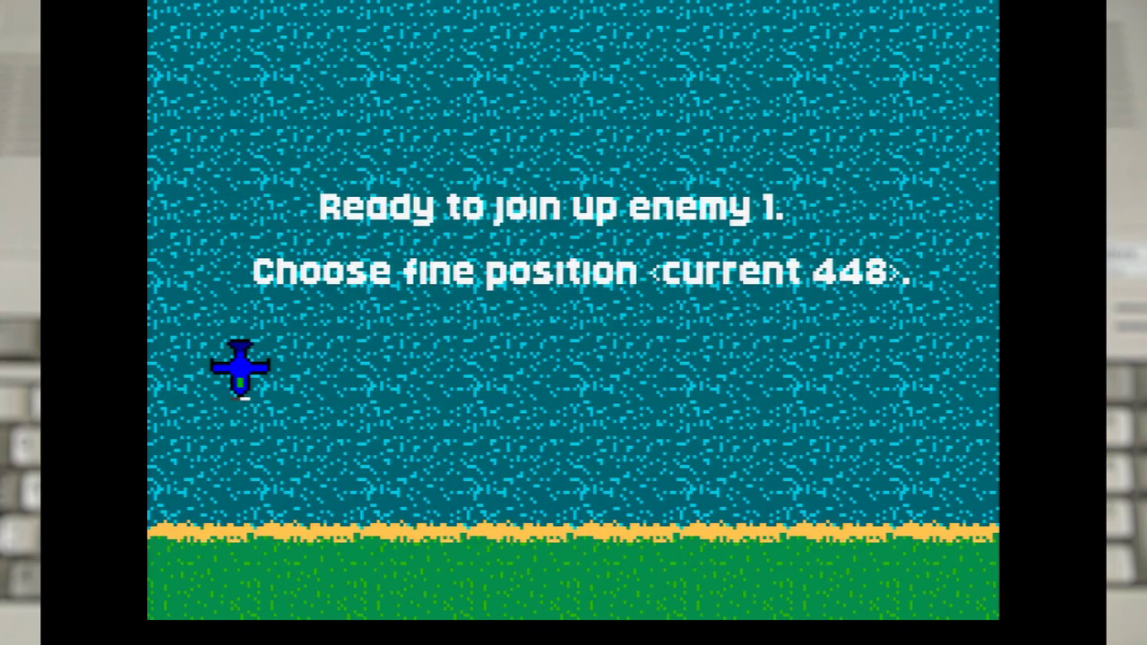
key(Return)
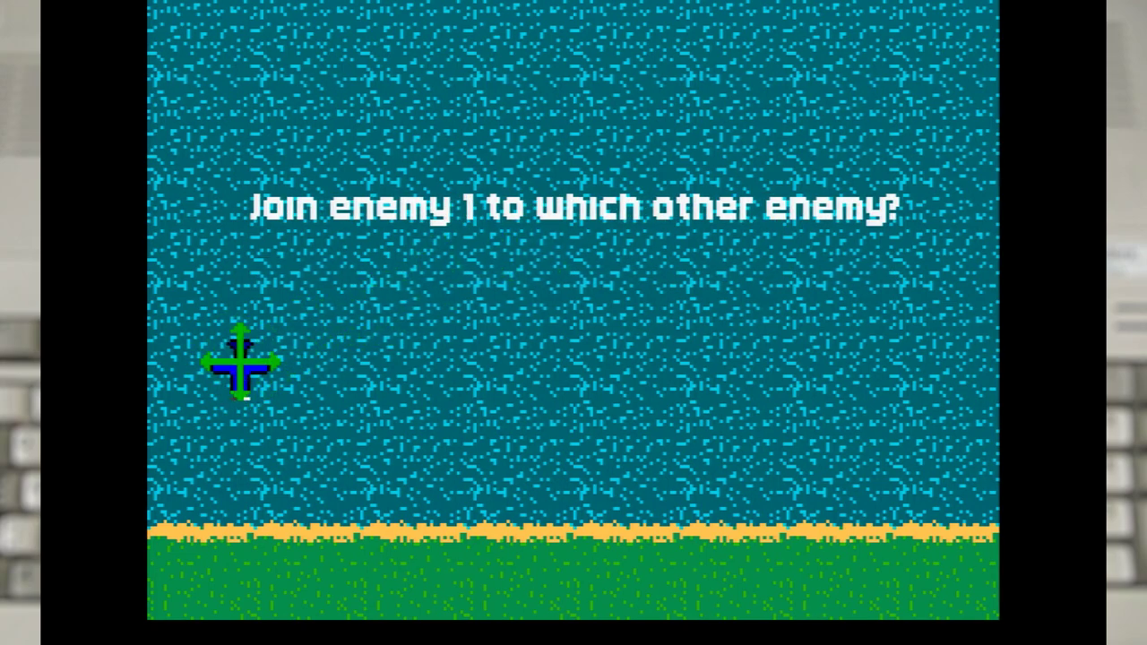
click(240, 363)
- Offset the joined enemies to the left of and above the original plane to form an attack wave
key(Left)
key(Left)
key(Left)
key(Left)
key(Left)
key(Left)
key(Left)
key(Left)
key(Left)
key(Left)
key(Left)
key(Left)
key(Left)
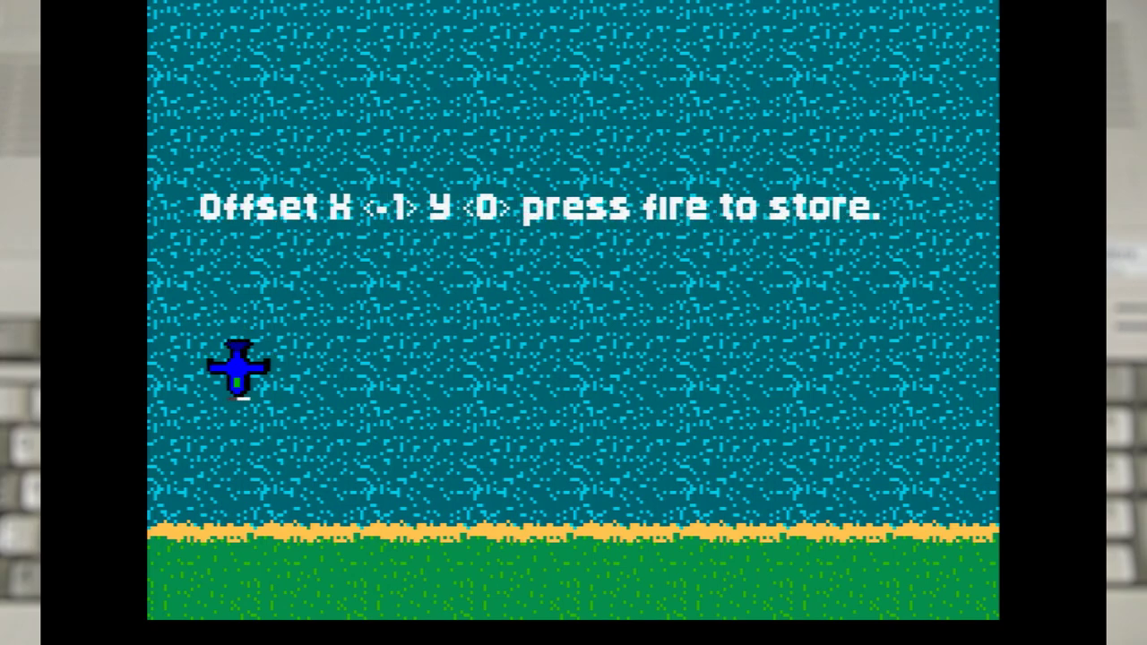
key(Left)
key(Left)
key(Left)
key(Left)
key(Left)
key(Left)
key(Left)
key(Left)
key(Left)
key(Up)
key(Up)
key(Up)
key(Up)
key(Up)
key(Up)
key(Up)
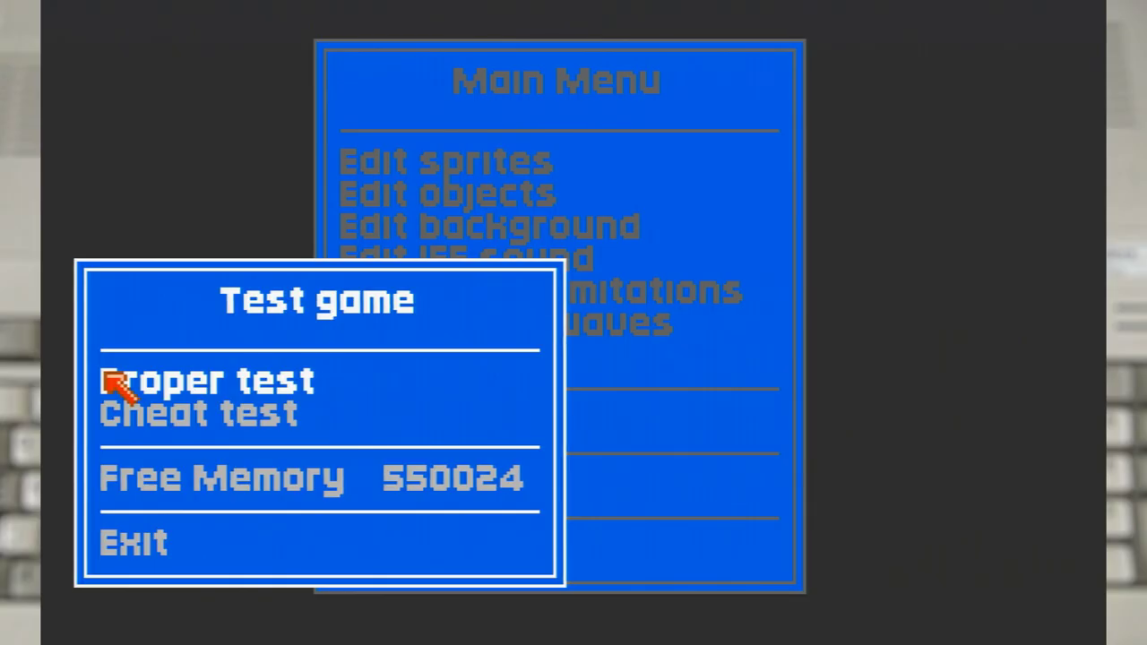
- Run a proper test of the game, flying the ship around the bullets and shooting the wave of enemy planes
click(107, 378)
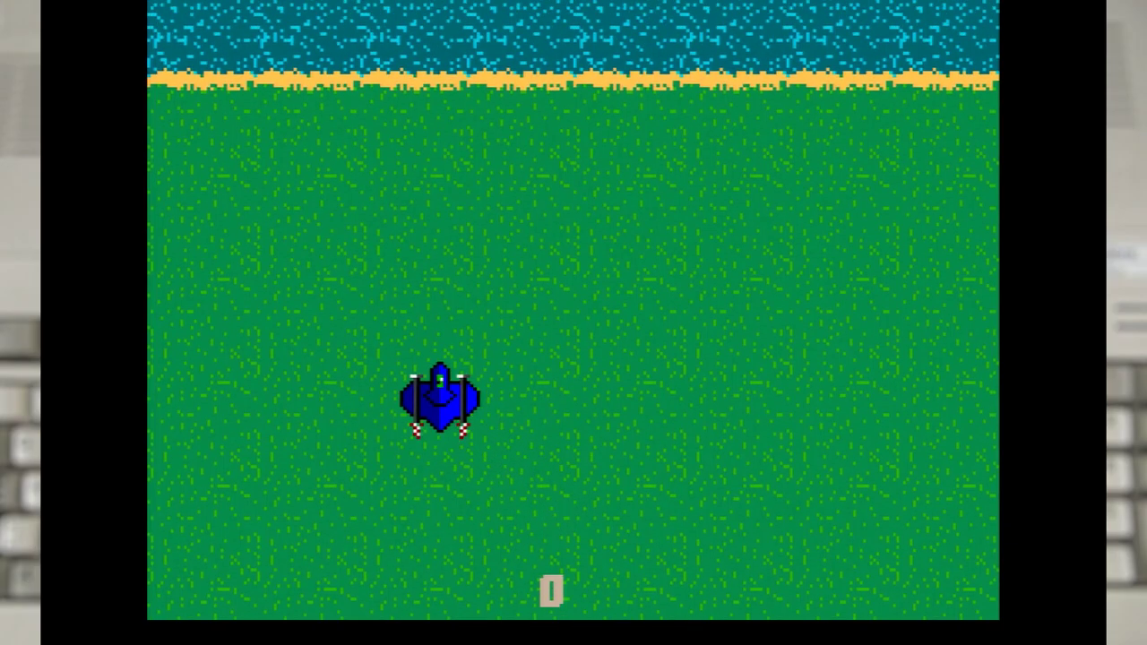
key(Down)
key(Right)
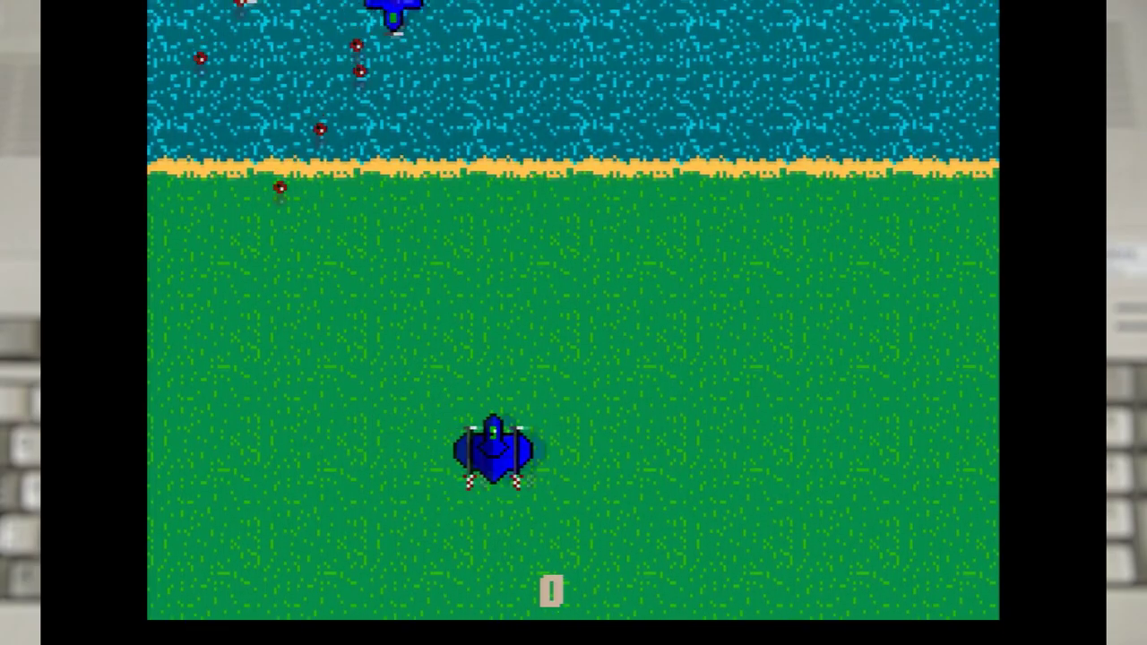
key(Up)
key(Right)
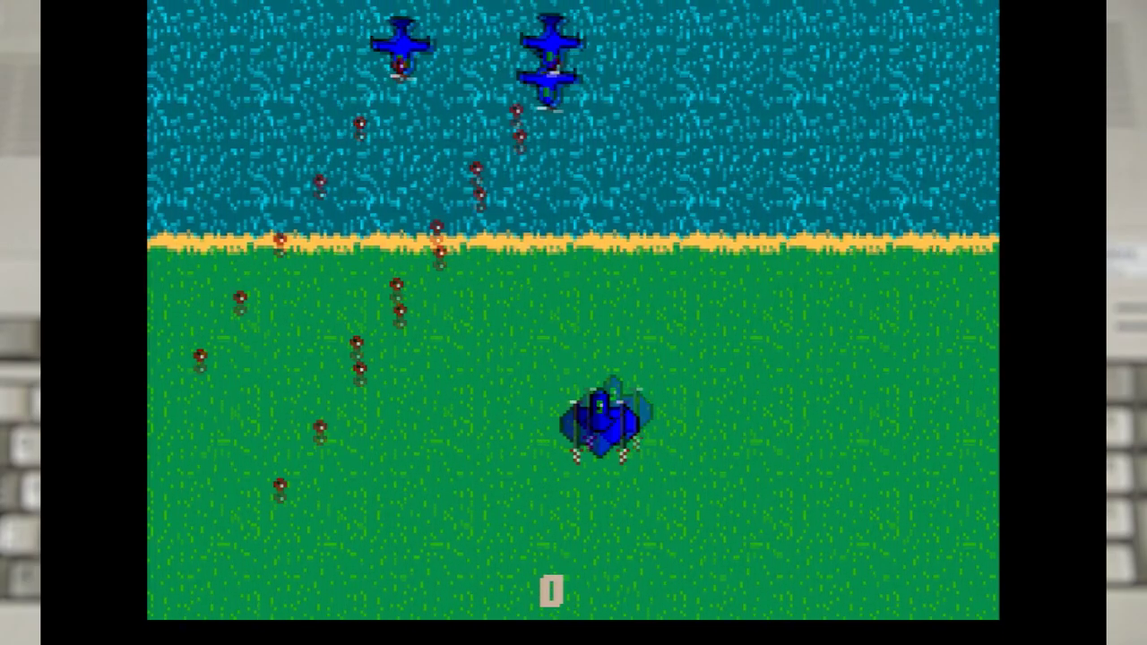
key(space)
key(Up)
key(Down)
key(space)
key(Right)
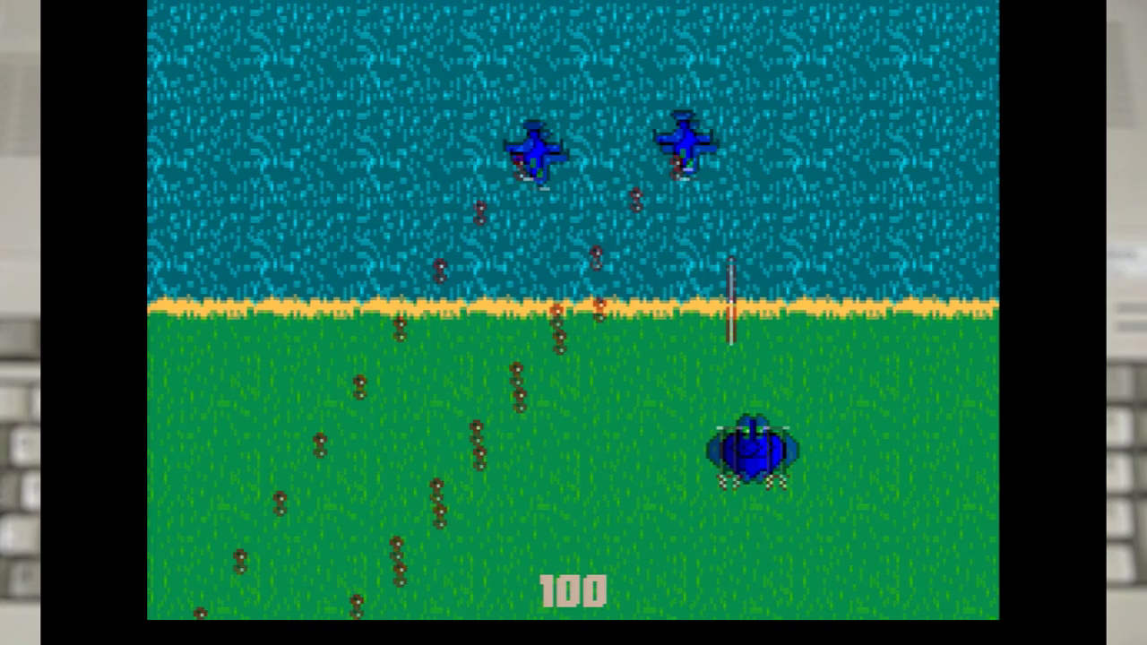
key(Down)
key(Right)
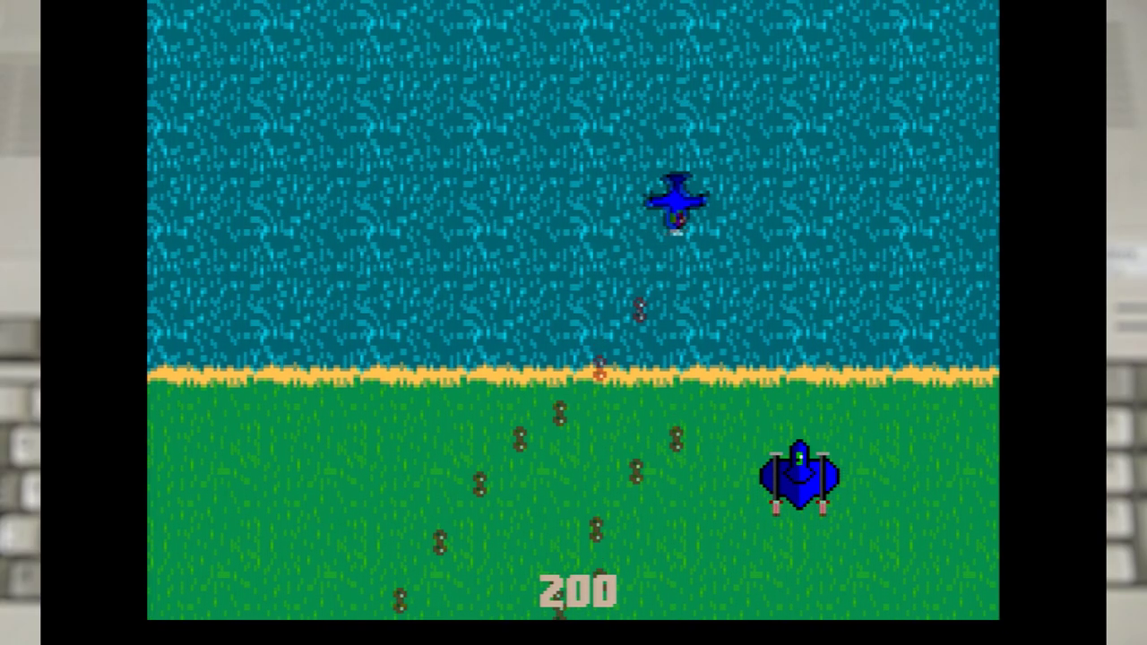
key(space)
key(Right)
key(Up)
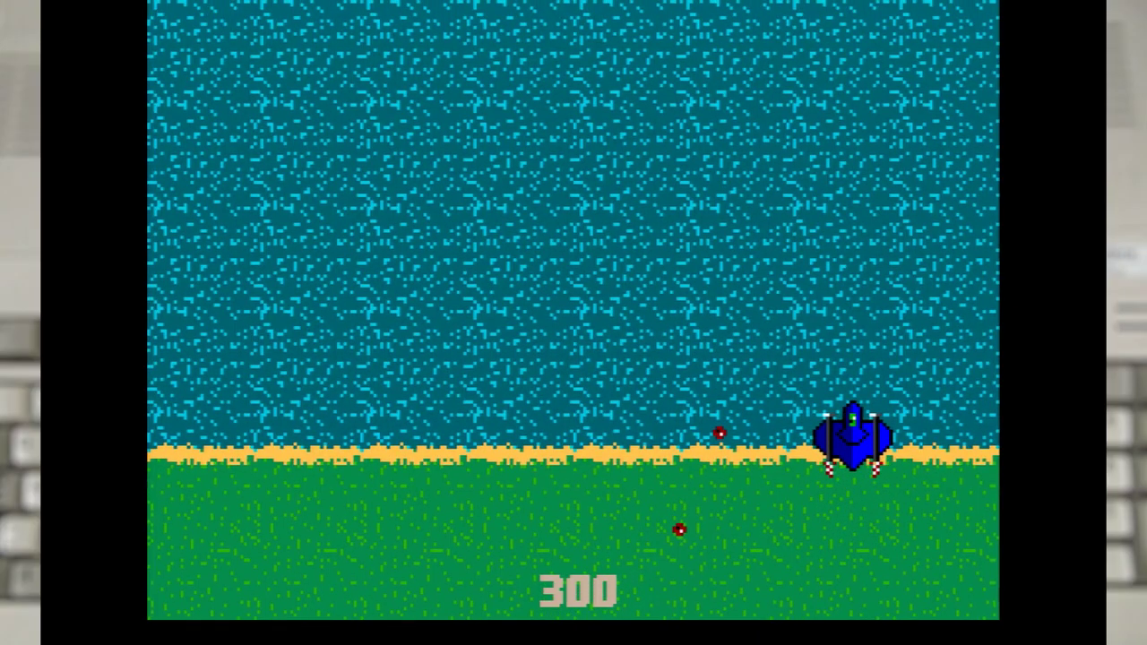
key(Left)
key(Left)
key(Down)
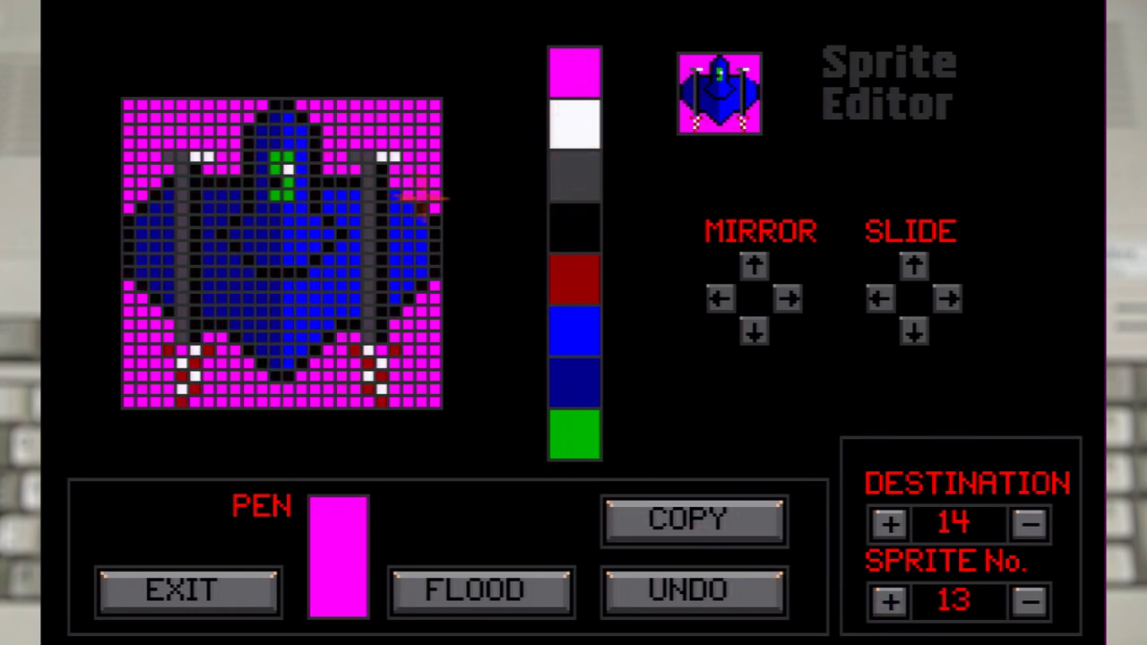
- Redraw sprite 13 as a banking ship, trimming the right wing with black and magenta and thickening the black shading on the left side
click(568, 237)
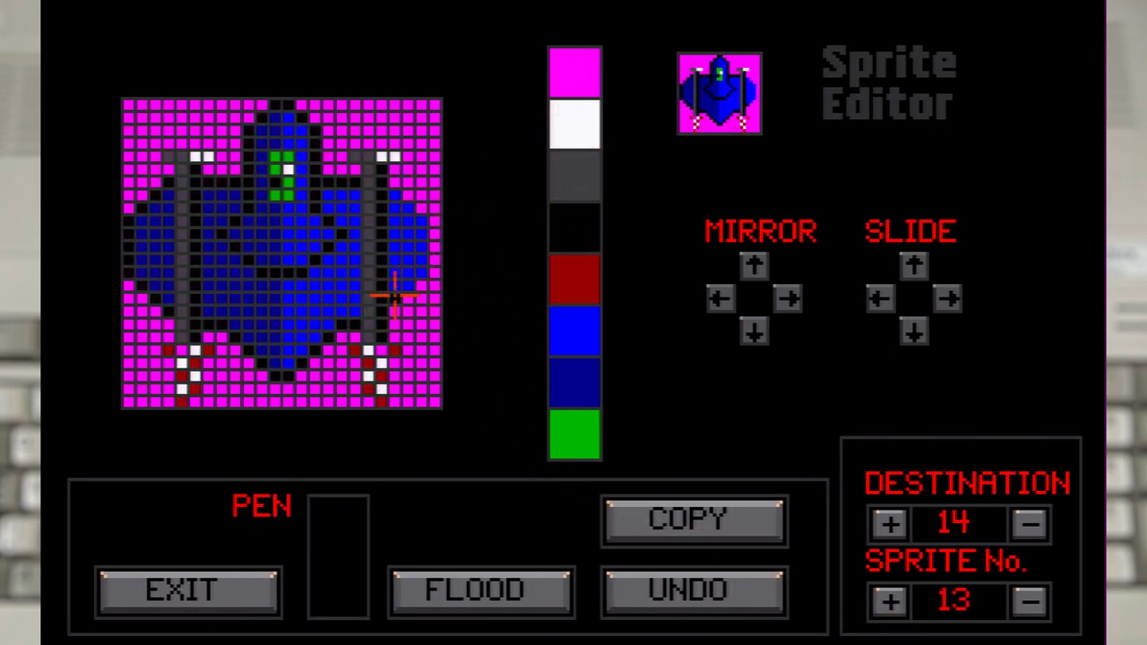
click(401, 192)
click(583, 81)
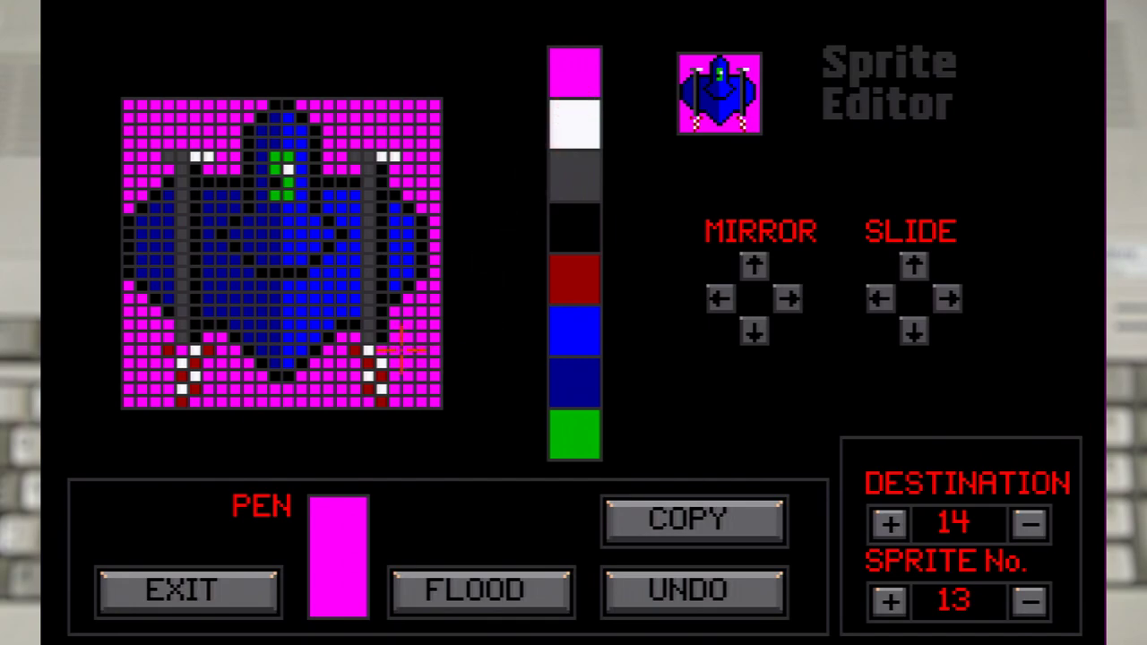
click(384, 389)
click(565, 231)
mouse_move(170, 197)
mouse_down()
mouse_move(119, 225)
mouse_move(141, 262)
mouse_up()
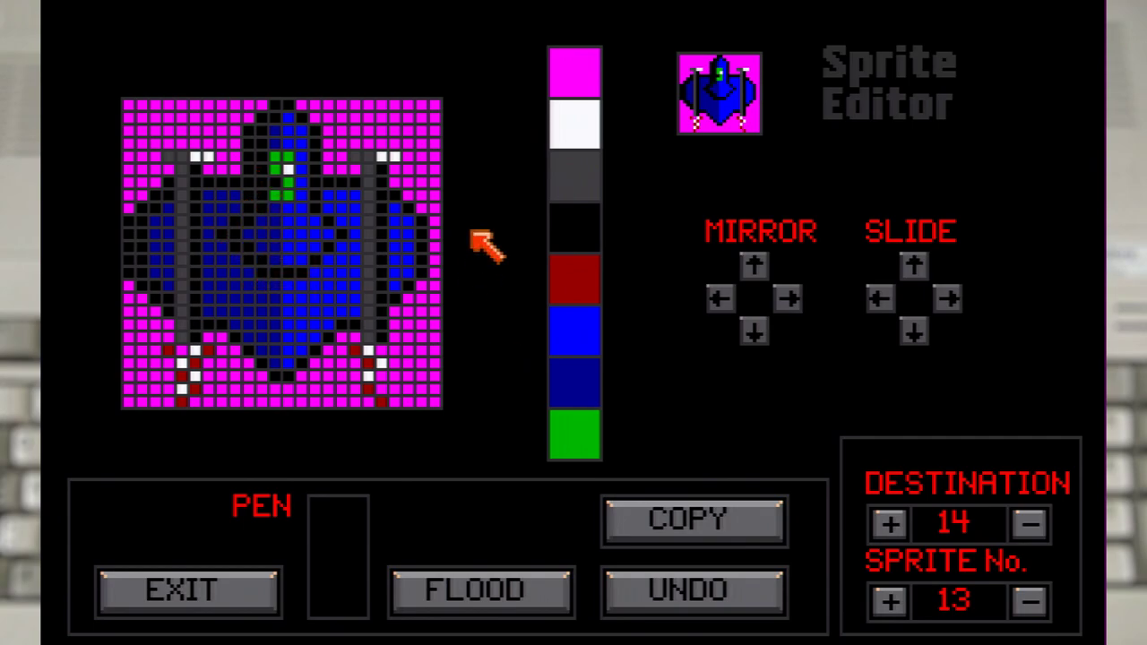
click(574, 74)
click(574, 279)
- Set the copy destination to 16, open sprite 15 and touch up the shading on the mirrored ship's body with bright blue
click(890, 525)
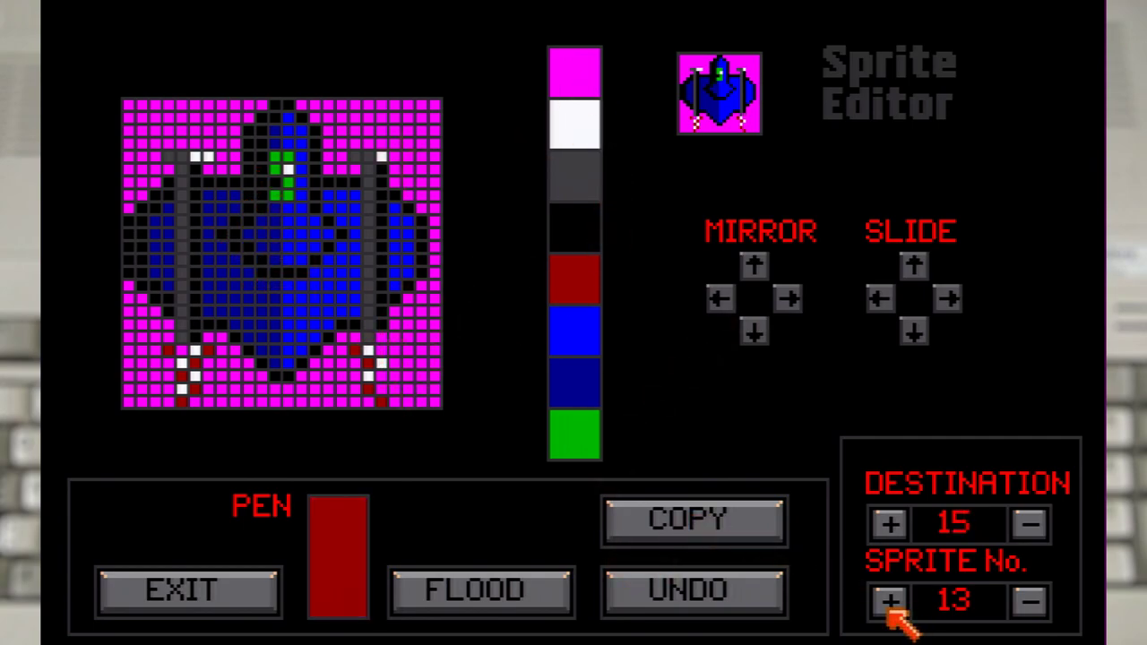
click(889, 606)
click(890, 527)
click(890, 601)
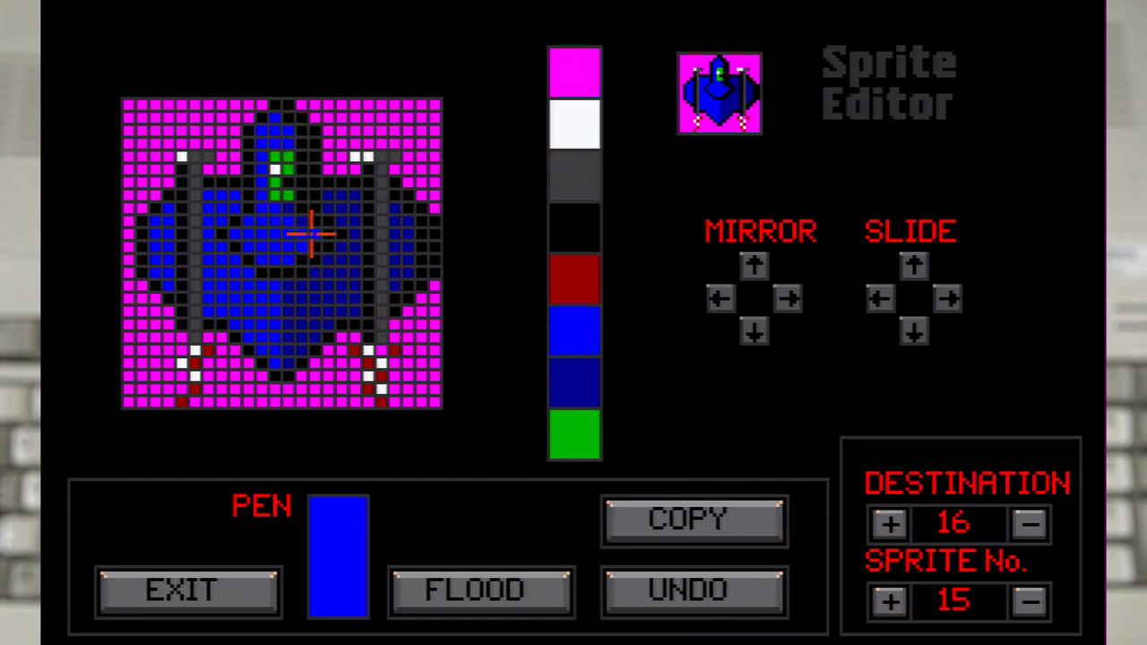
mouse_move(340, 195)
mouse_down()
mouse_move(341, 302)
mouse_move(333, 243)
mouse_move(292, 305)
mouse_up()
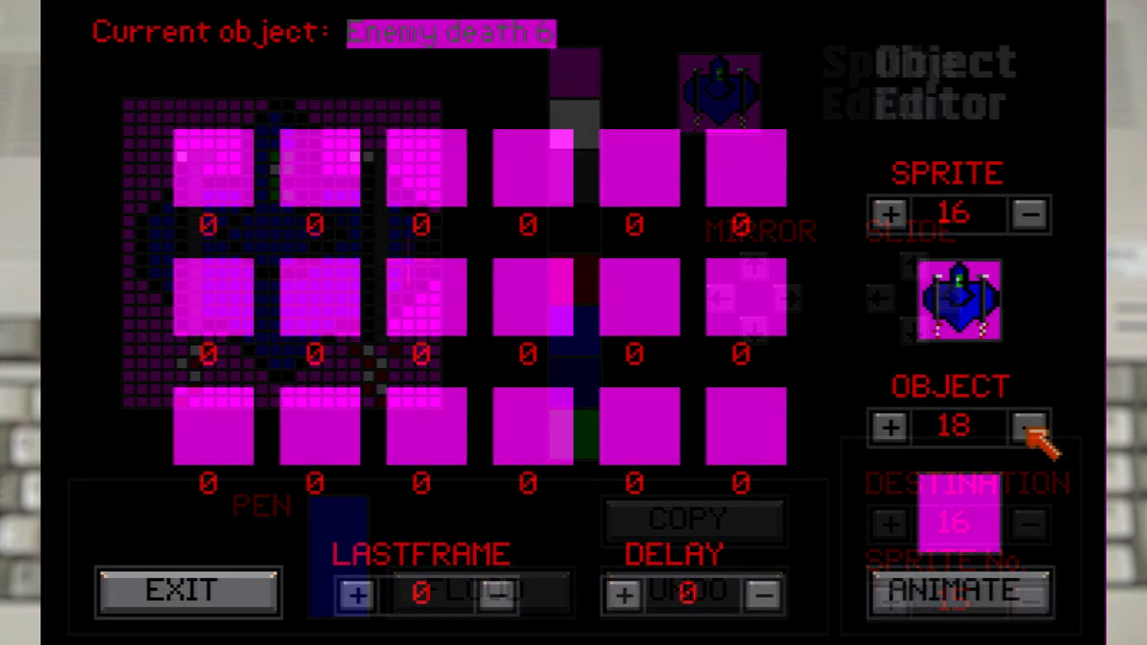
- Open object 0, Player 1, in the object editor and switch it to directional animation
click(1030, 428)
click(1030, 429)
click(1030, 429)
click(1030, 429)
click(1030, 428)
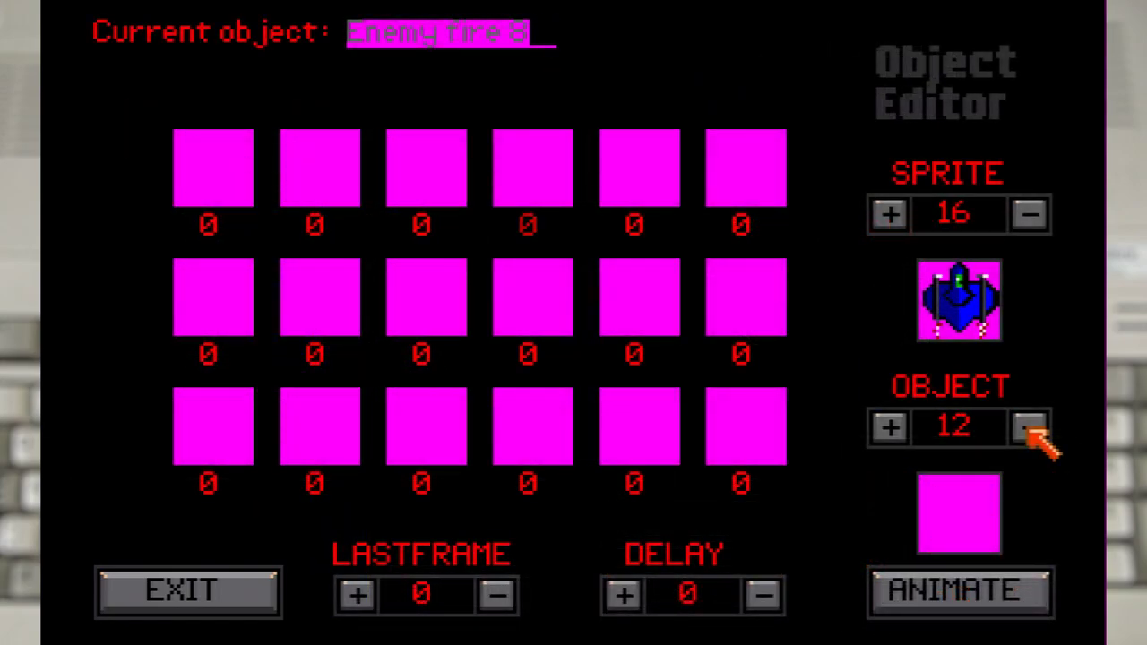
click(1029, 428)
click(1030, 429)
click(1030, 428)
click(1029, 428)
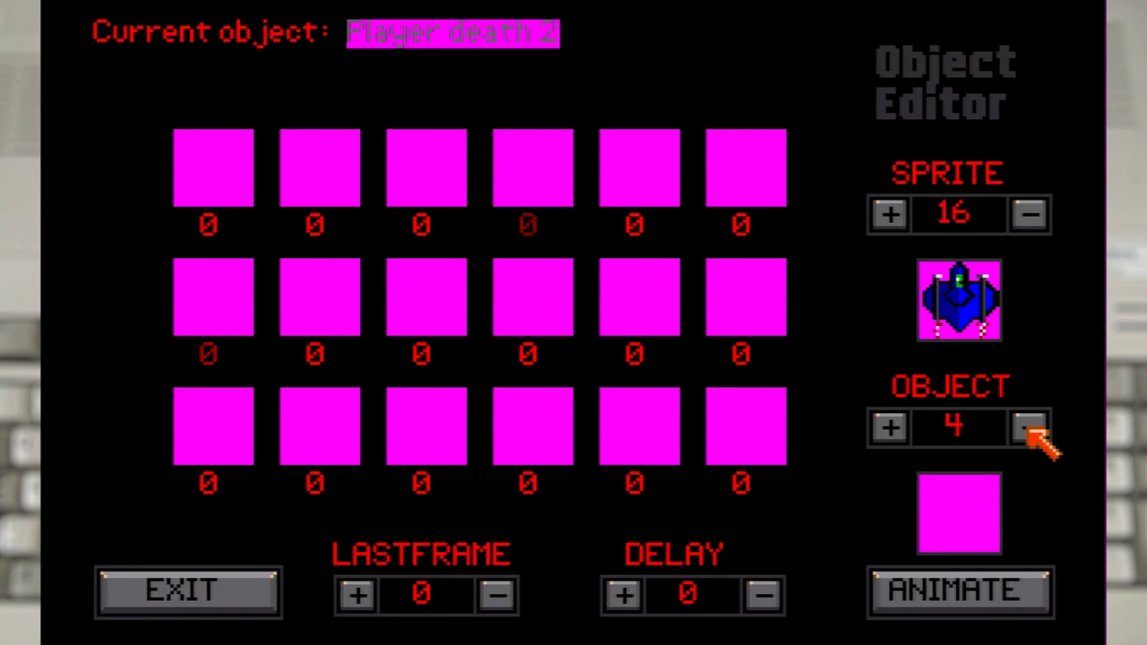
click(1030, 428)
click(1030, 429)
click(1030, 428)
click(1030, 429)
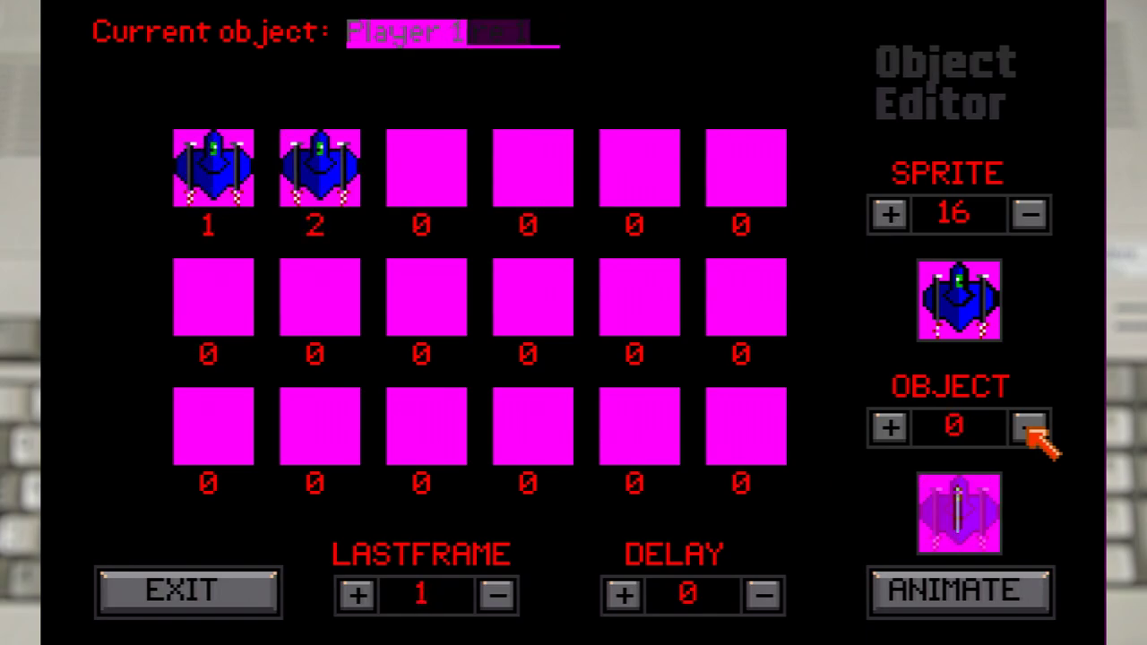
click(991, 594)
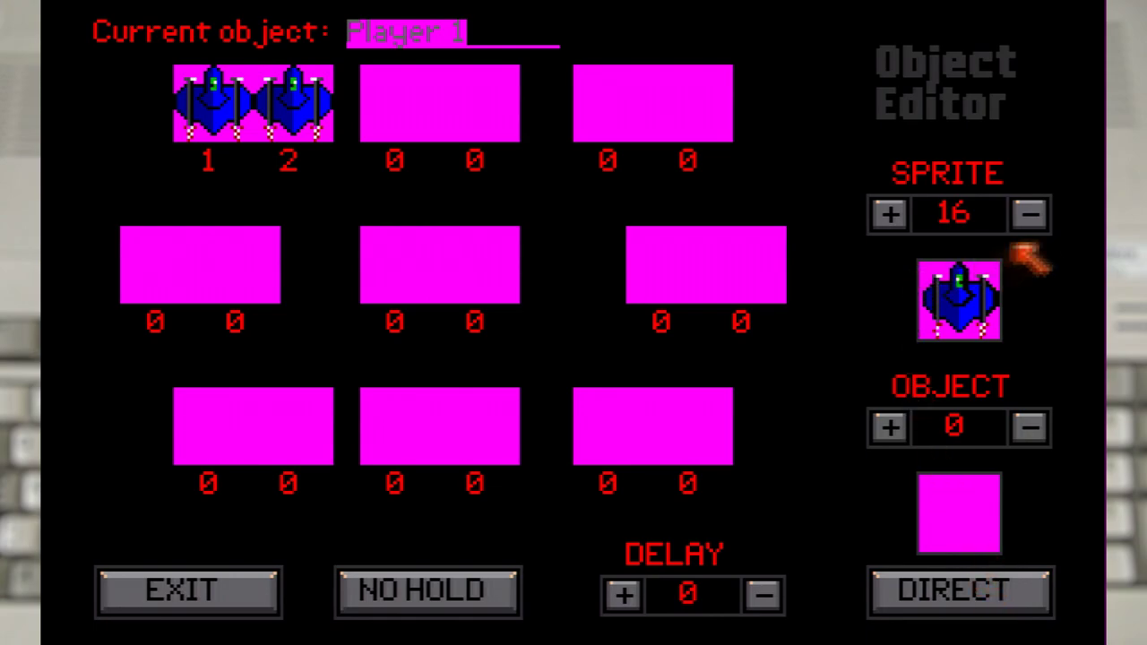
- Place sprite 1 in the first frame of the up, centre and down direction slots of Player 1
click(1030, 219)
click(1031, 220)
click(1031, 219)
click(1031, 220)
click(1031, 219)
click(1030, 220)
click(1031, 219)
click(1031, 222)
click(1030, 222)
click(1031, 221)
click(1031, 222)
triple_click(1029, 218)
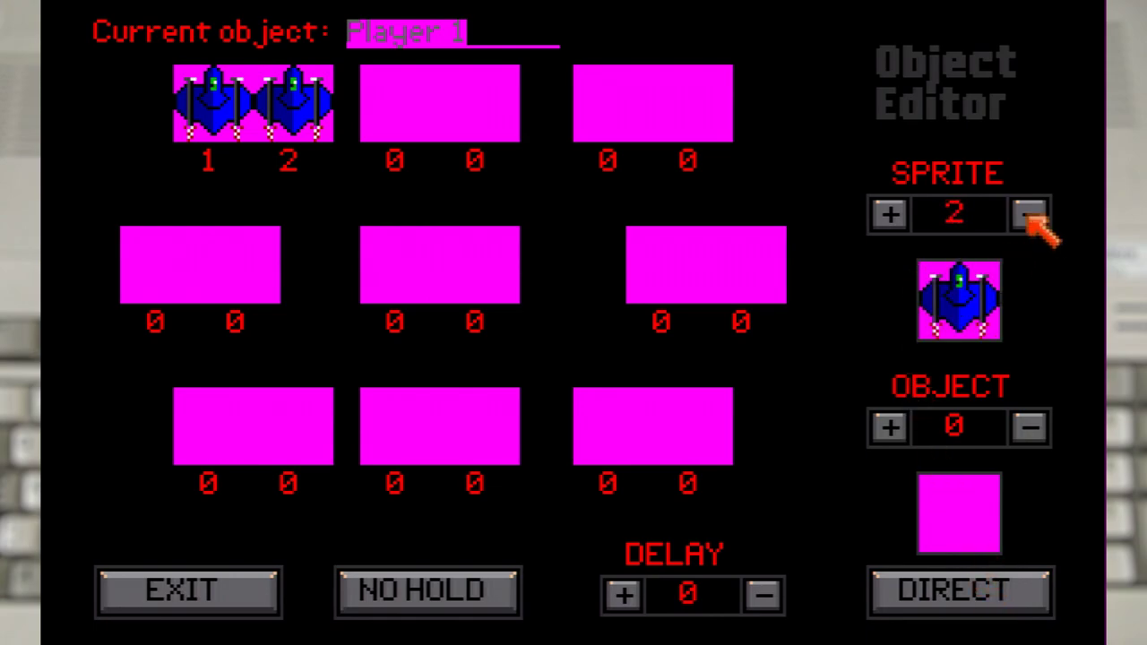
click(1027, 215)
click(391, 124)
click(391, 268)
click(400, 421)
- Place sprite 2 in the second frame of the up, centre and down direction slots
click(890, 213)
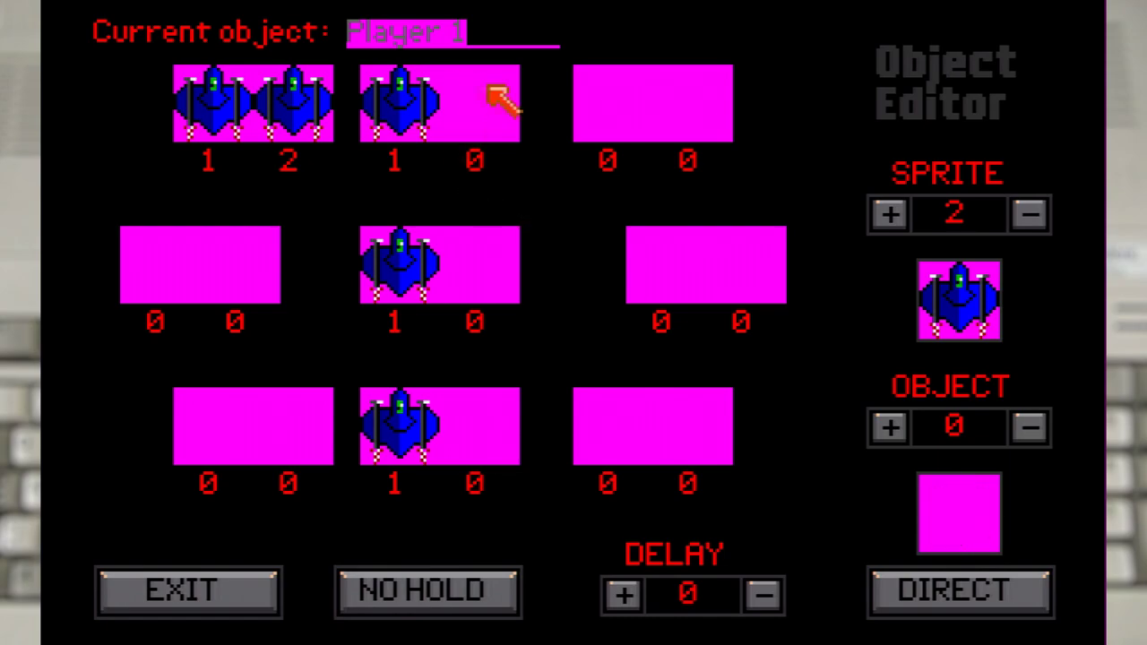
click(480, 100)
click(480, 265)
click(479, 421)
- Place sprite 13 in the first frame of Player 1's three rightward direction slots
click(890, 215)
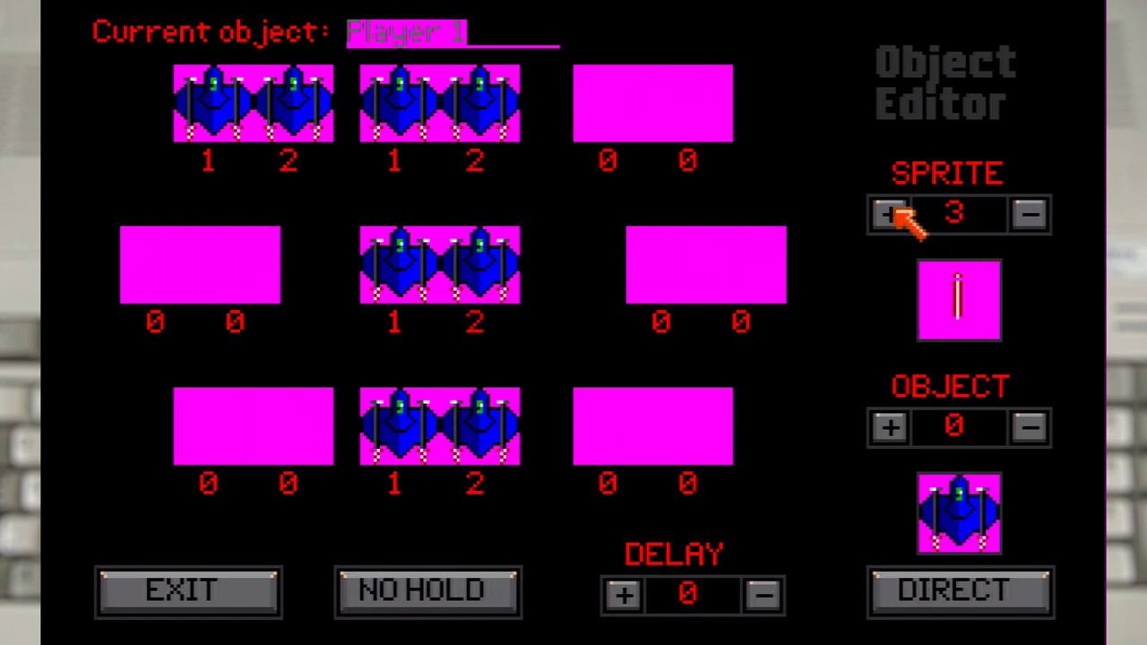
click(890, 215)
click(890, 215)
click(890, 215)
click(890, 215)
click(890, 215)
click(890, 215)
click(890, 215)
click(890, 214)
click(890, 213)
click(890, 213)
click(1031, 215)
click(1031, 215)
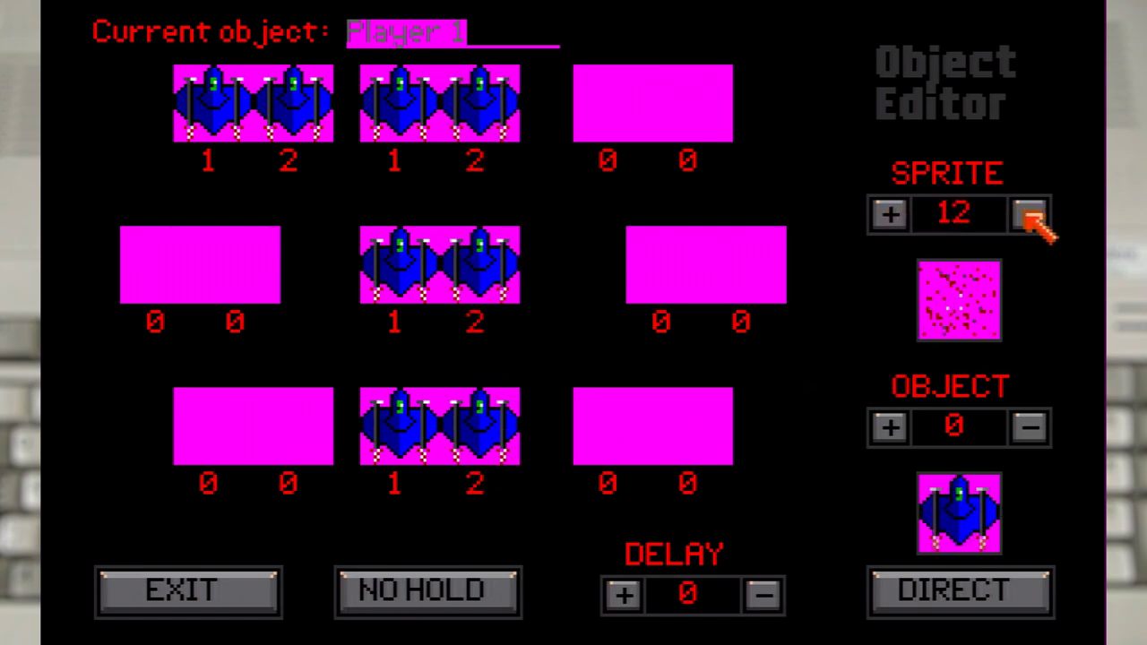
click(890, 214)
click(613, 103)
click(665, 264)
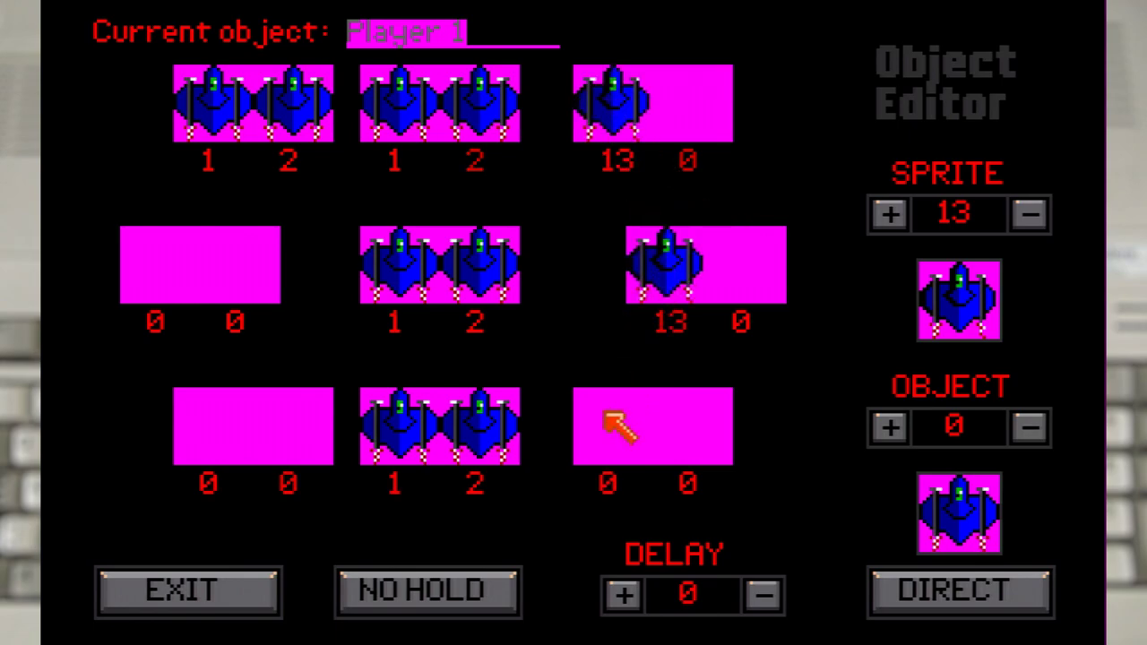
click(613, 421)
- Place sprite 14 in the second frame of the three rightward direction slots
click(889, 214)
click(692, 422)
click(745, 265)
click(692, 103)
- Place sprite 15 in the first frame of Player 1's three leftward direction slots, replacing sprite 1 in the up-left slot
click(890, 213)
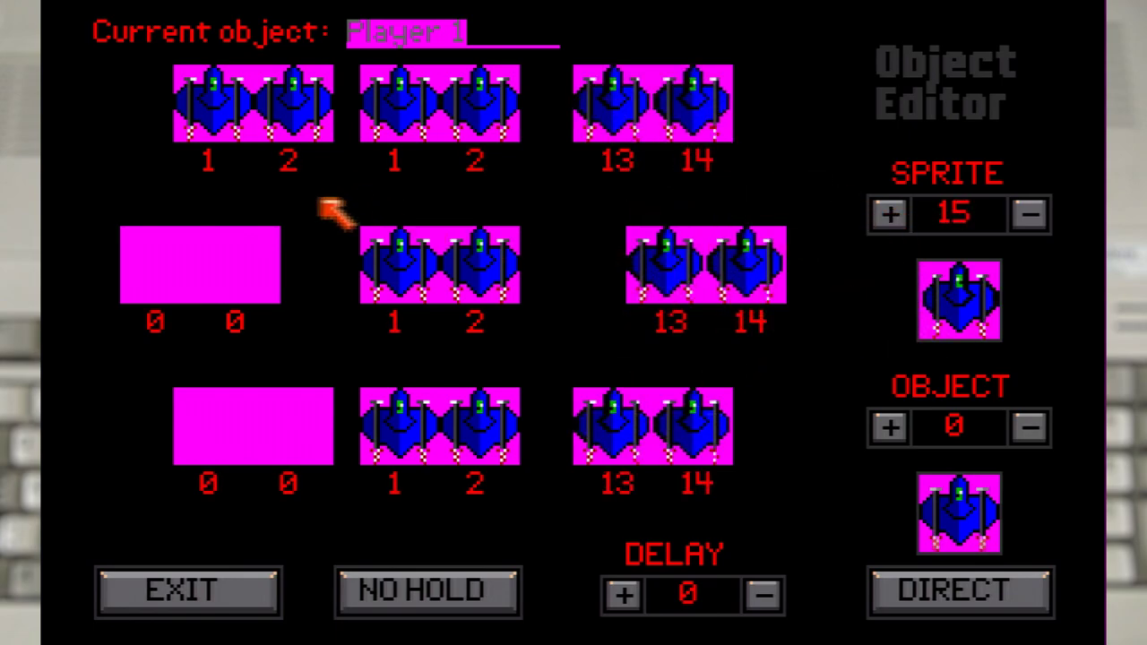
click(216, 103)
click(161, 264)
click(213, 412)
- Place sprite 16 in the second frame of the three leftward direction slots and leave the object editor
click(890, 214)
click(296, 421)
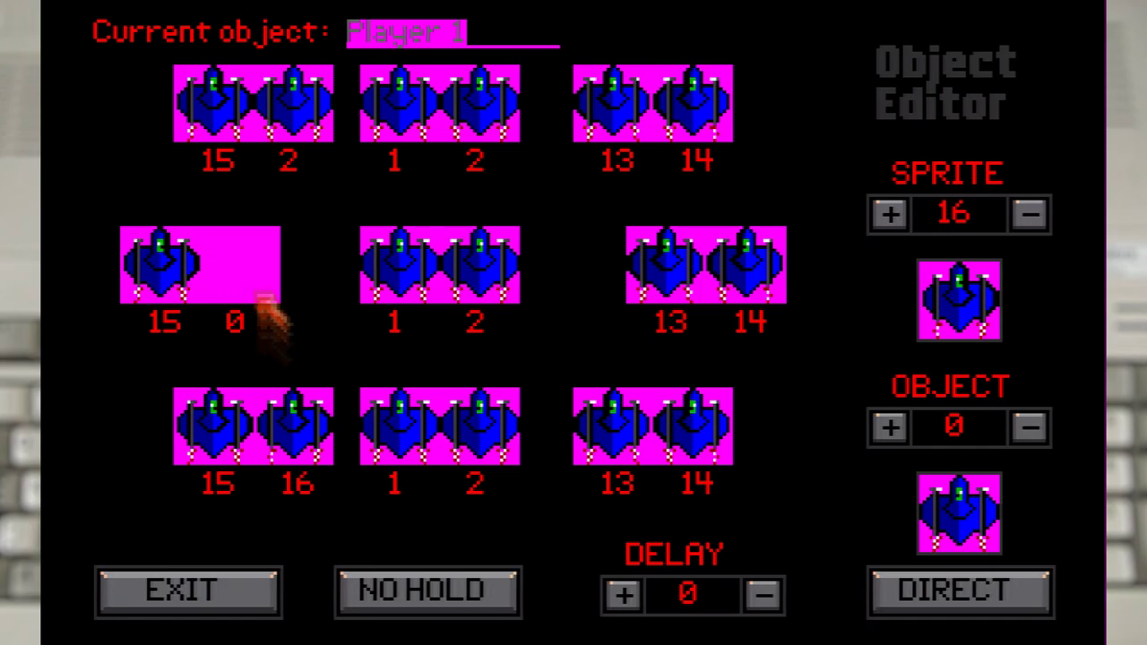
click(242, 265)
click(295, 103)
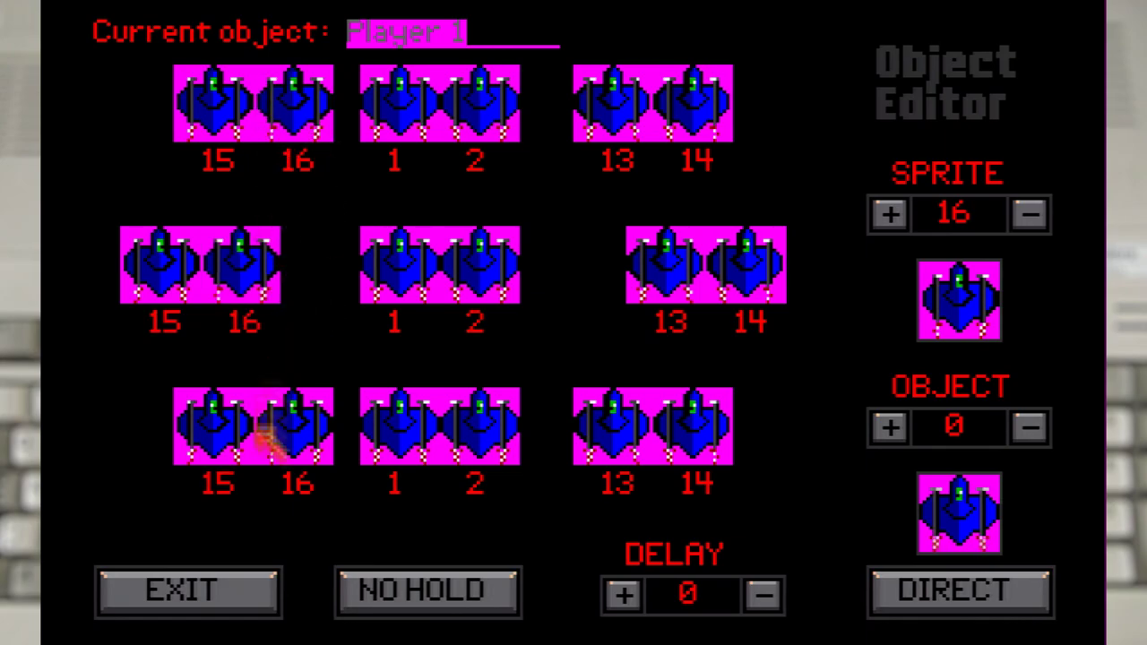
click(256, 591)
- Start a test of the game with the ship's directional animation
click(448, 416)
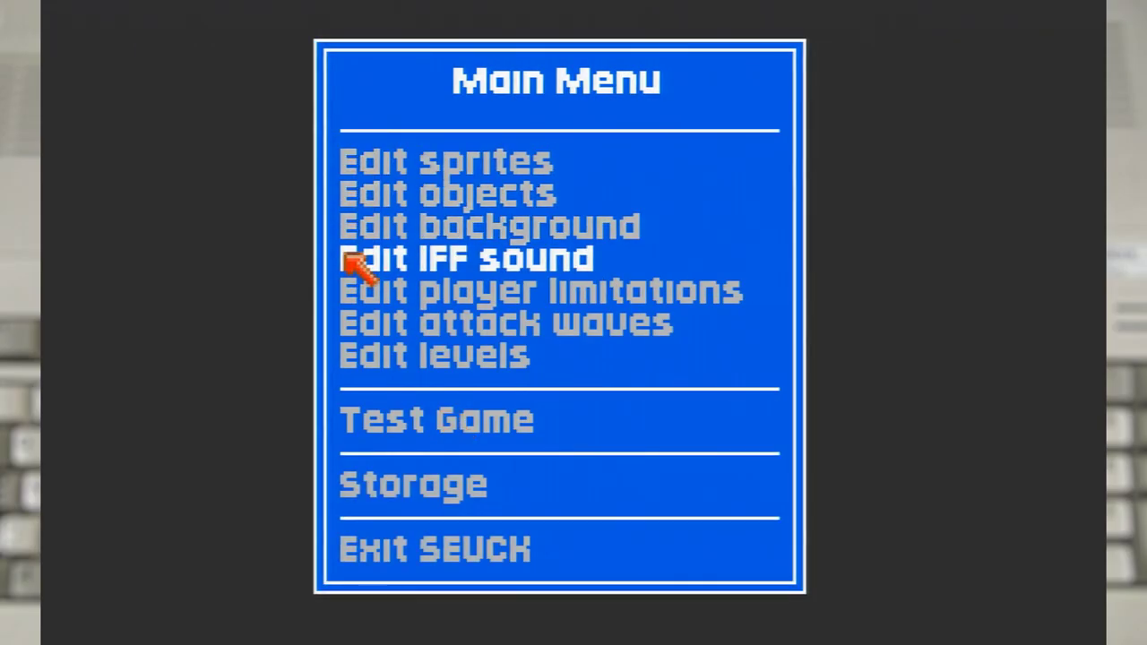
click(347, 428)
click(104, 377)
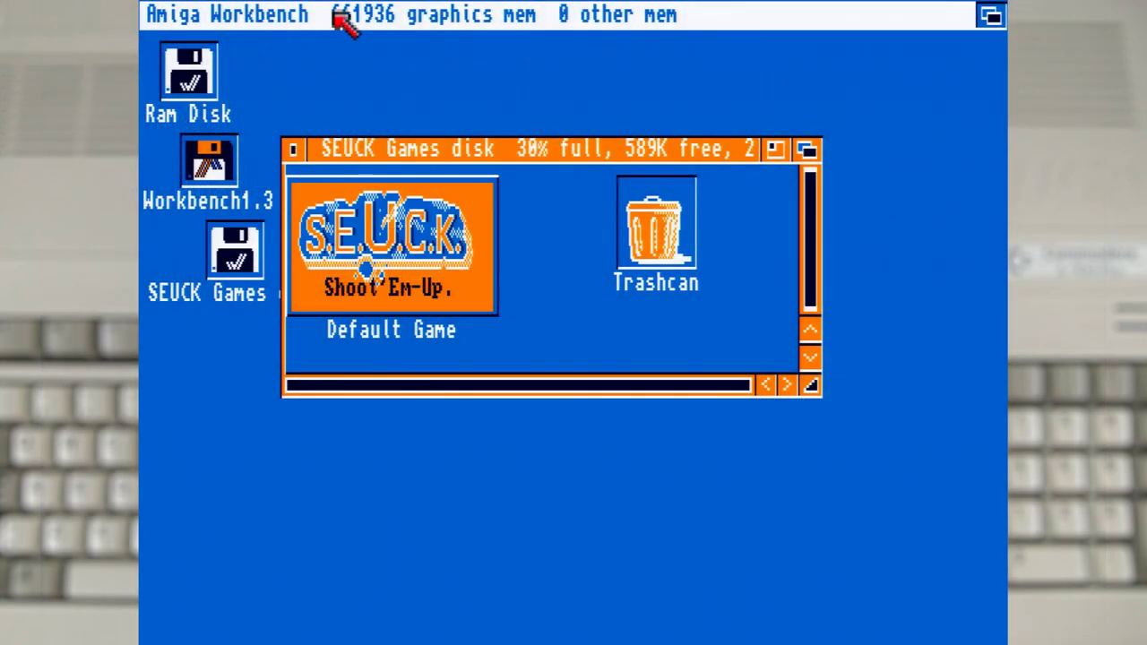
- Rename the Default Game icon on the SEUCK Games disk as gfg
right_drag(335, 12, 434, 91)
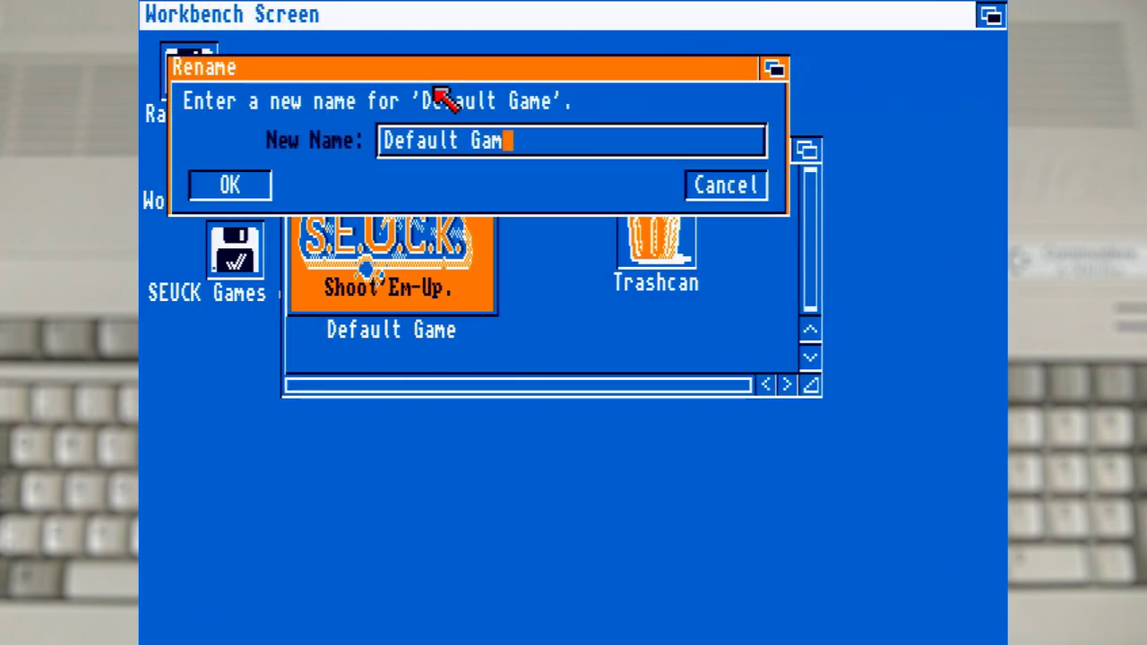
key(BackSpace)
key(BackSpace)
key(BackSpace)
key(BackSpace)
key(BackSpace)
key(BackSpace)
key(BackSpace)
key(BackSpace)
key(BackSpace)
key(BackSpace)
key(BackSpace)
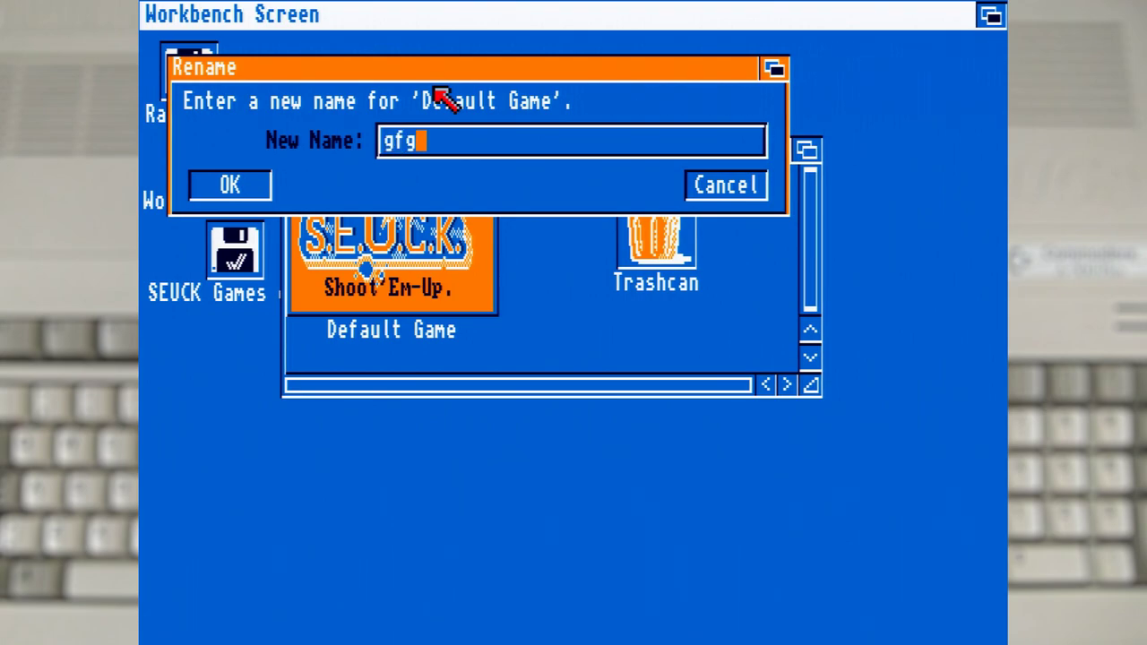
key(Return)
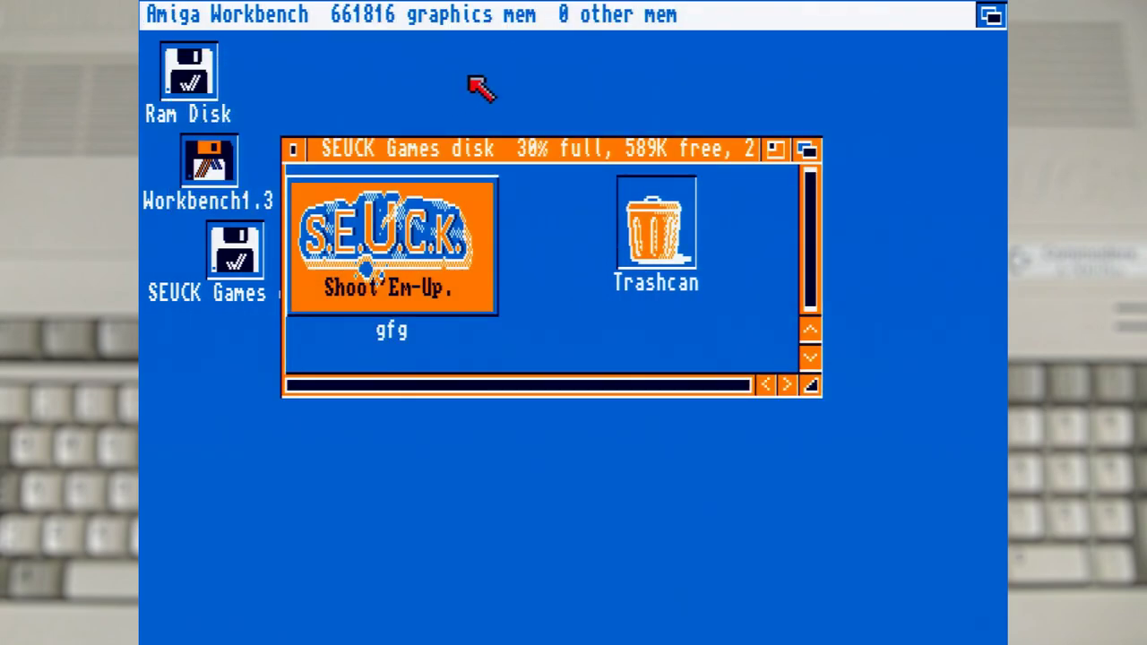
- Launch the gfg game from the SEUCK Games disk and start playing
click(547, 266)
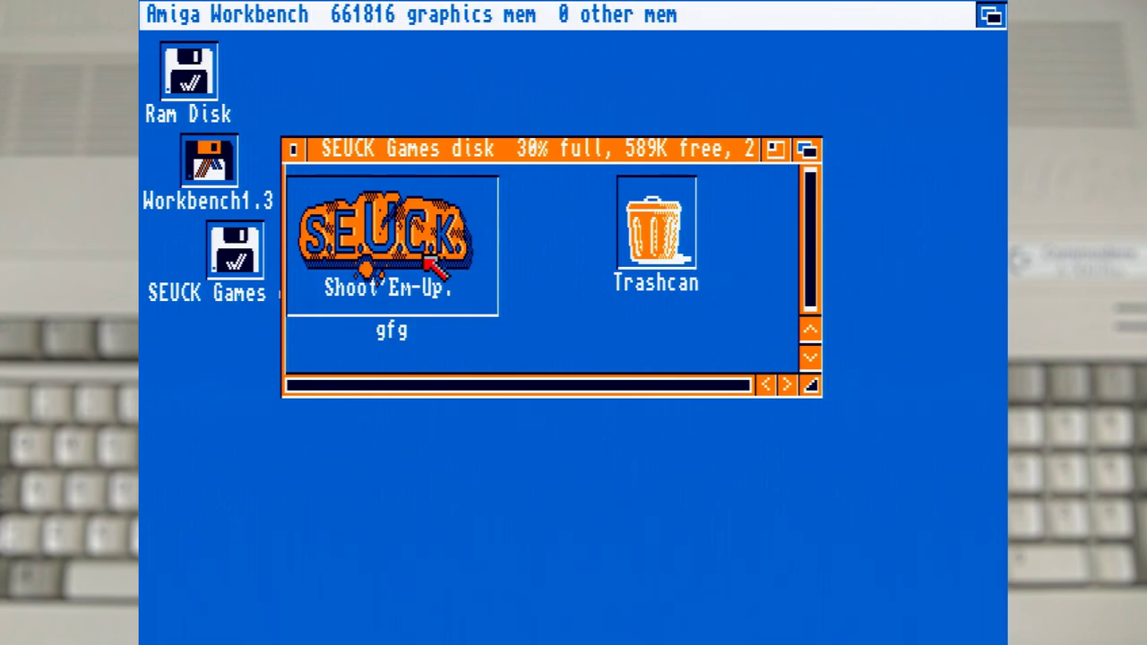
double_click(397, 267)
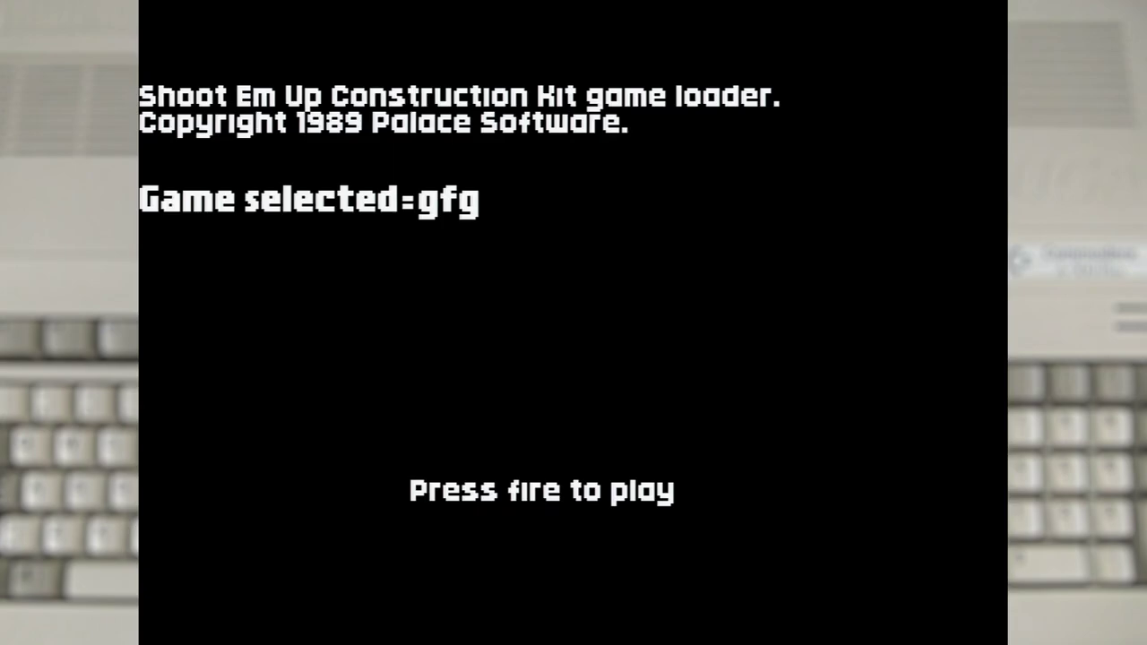
key(ctrl)
- Play the finished game, flying the ship left and right and shooting at the wave of enemy planes
key(Down)
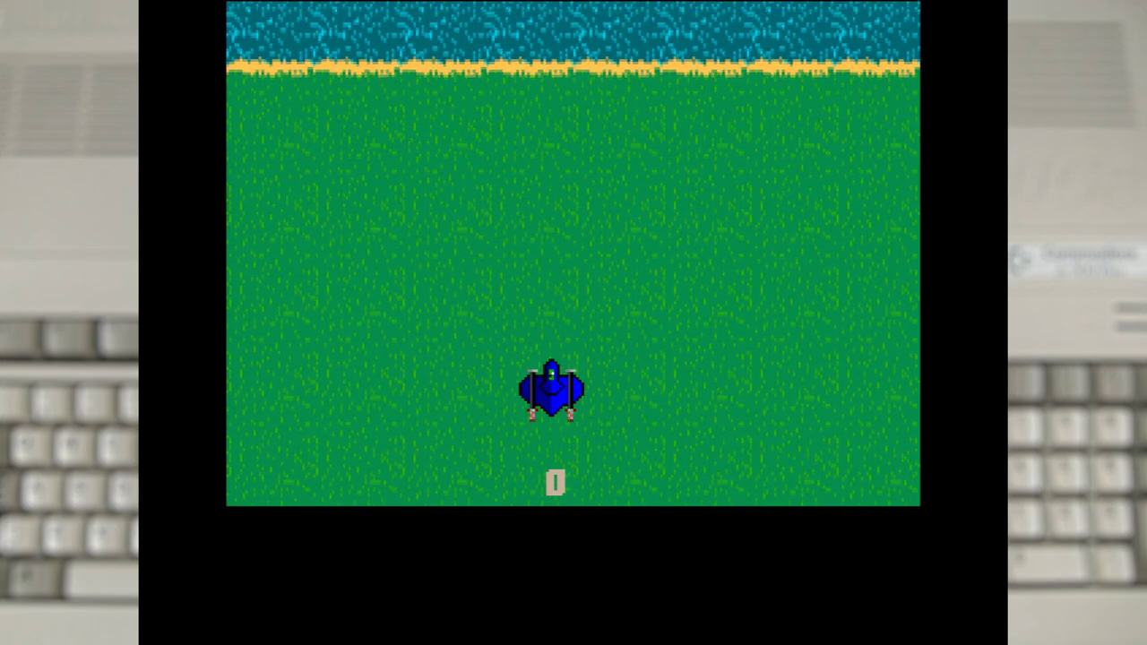
key(Left)
key(Right)
key(Left)
key(ctrl)
key(Right)
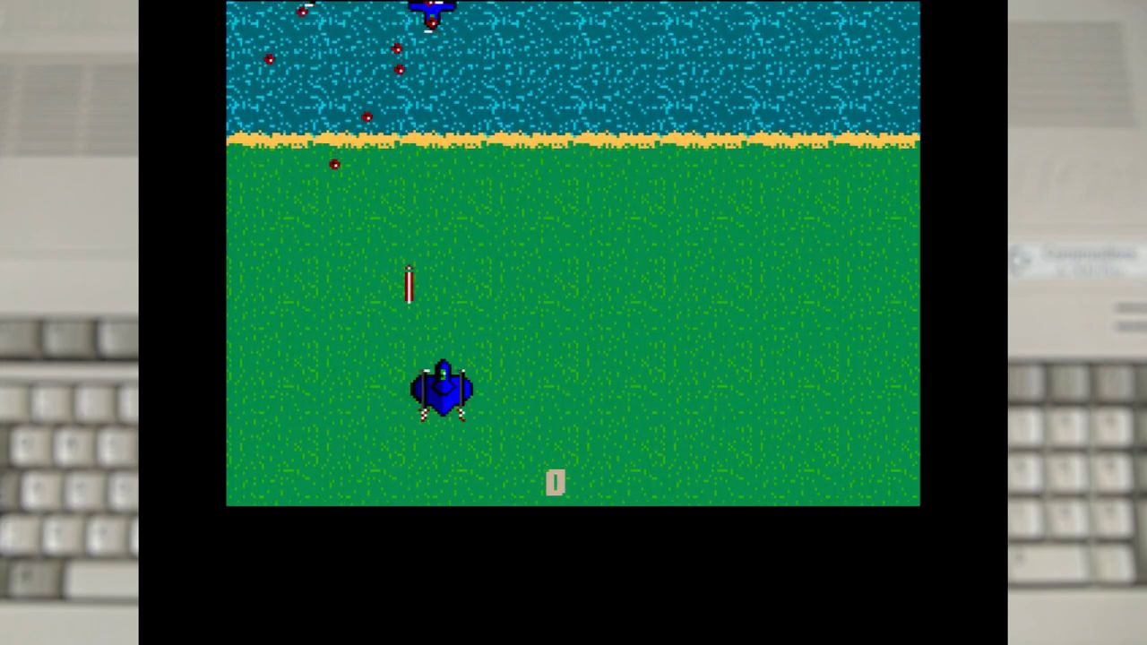
key(ctrl)
key(Right)
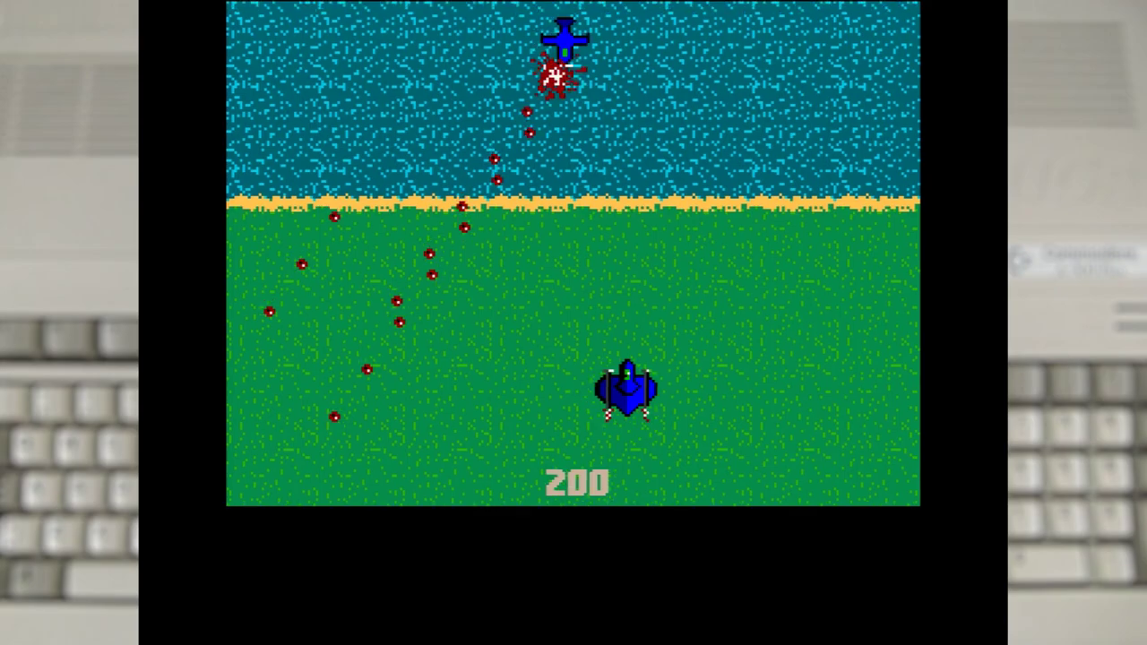
key(ctrl)
key(Right)
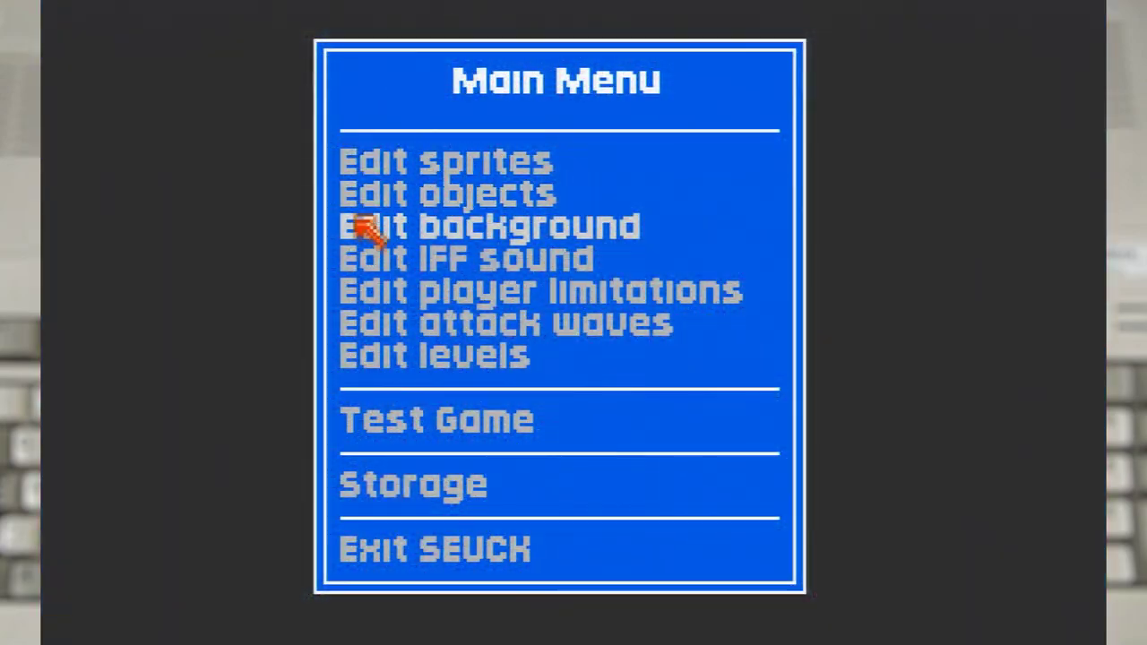
- Open the IFF sound effects editor and raise the replay rate of sound effect 0 to 5480
click(354, 262)
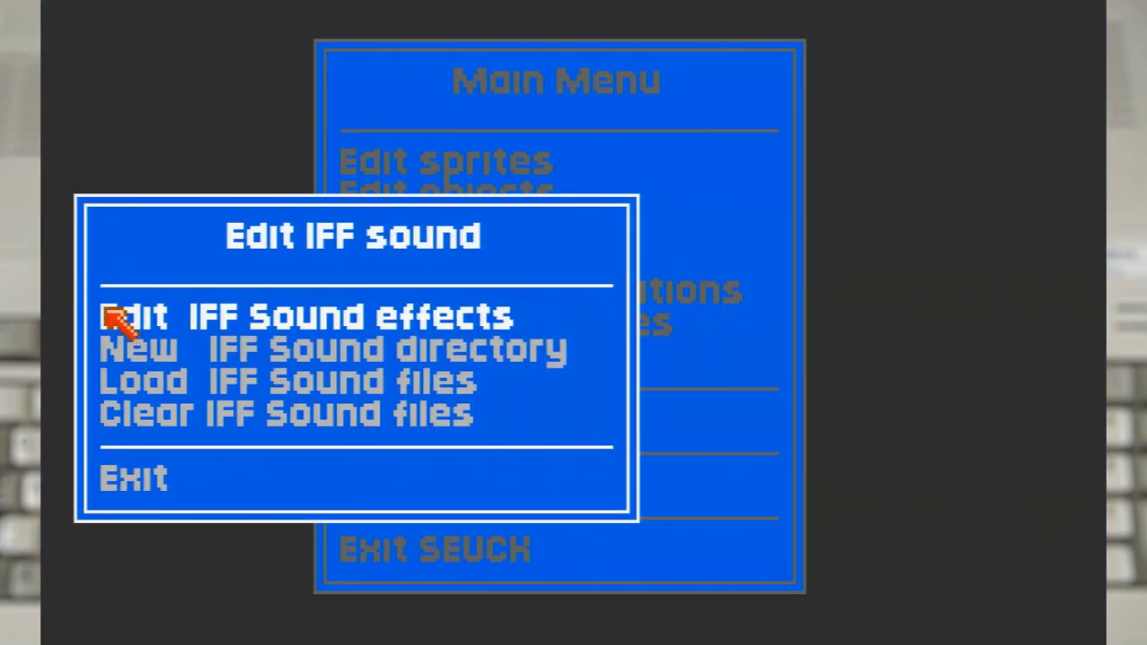
click(116, 318)
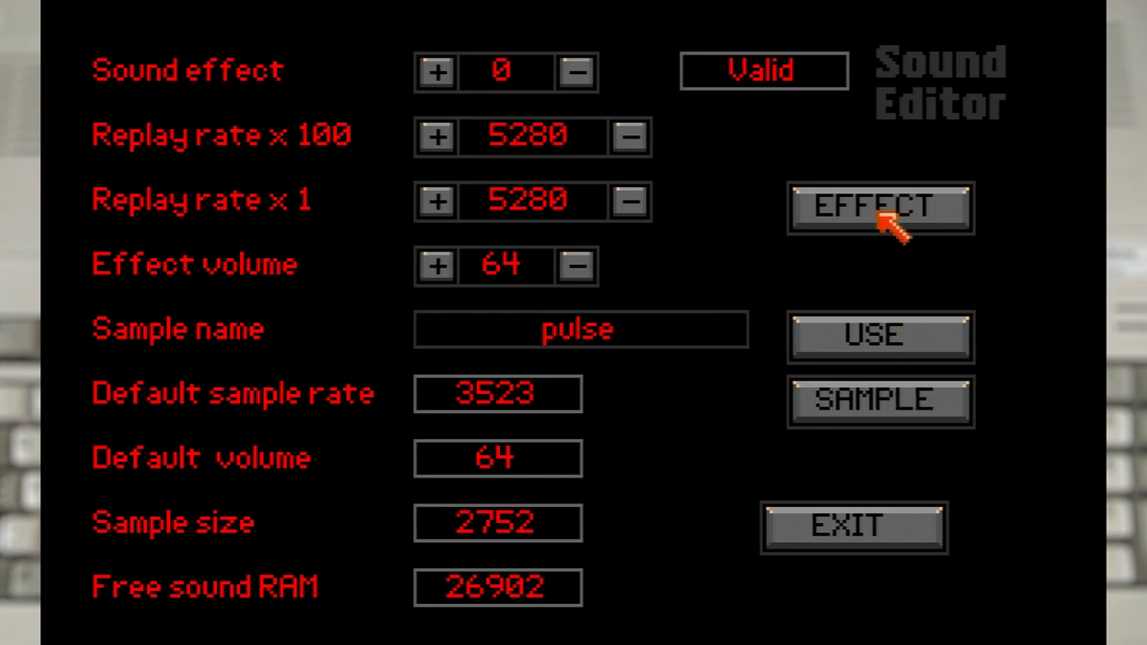
click(439, 136)
click(439, 136)
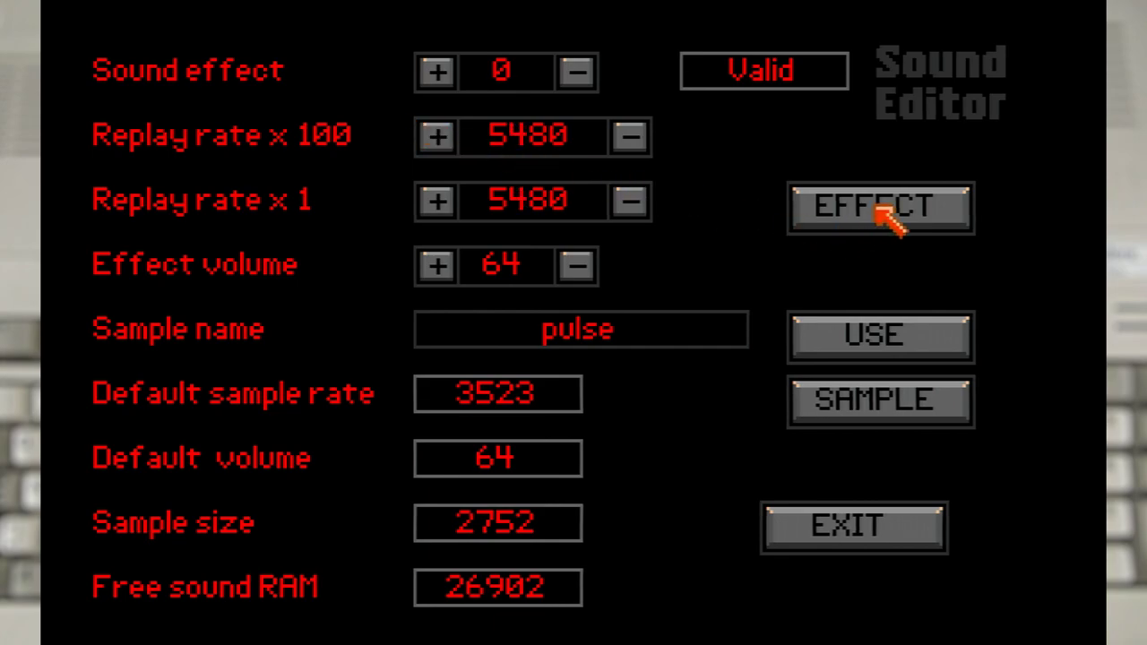
- Lower the replay rate of sound effect 0 to 4880 and fine-tune it upward in steps of 1
click(630, 137)
click(631, 137)
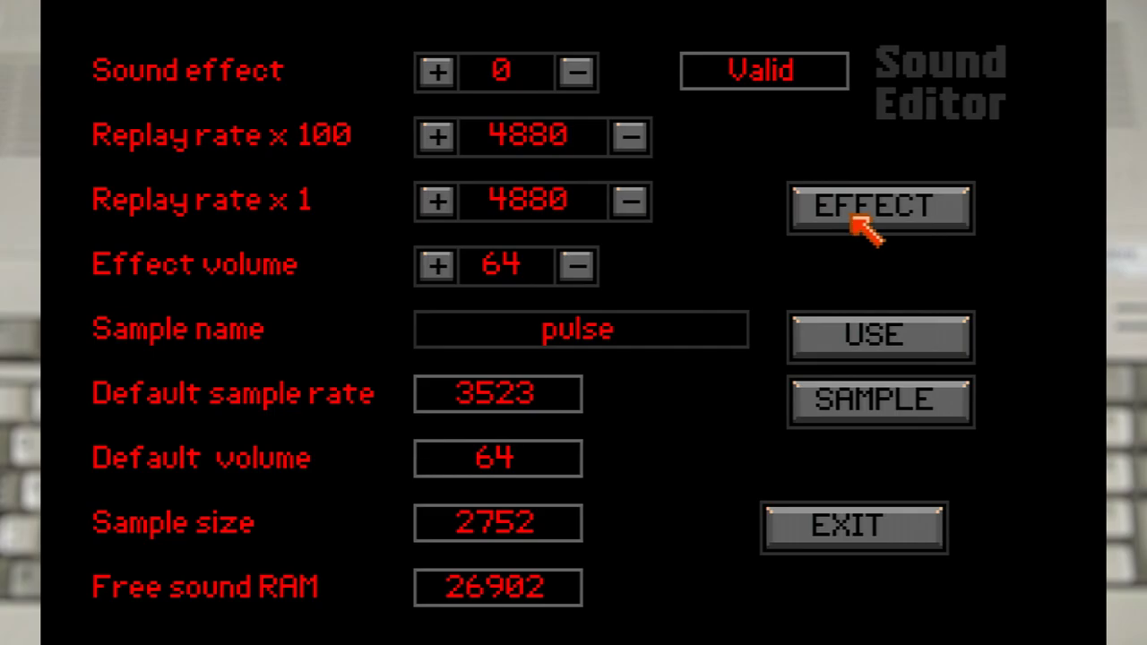
click(439, 202)
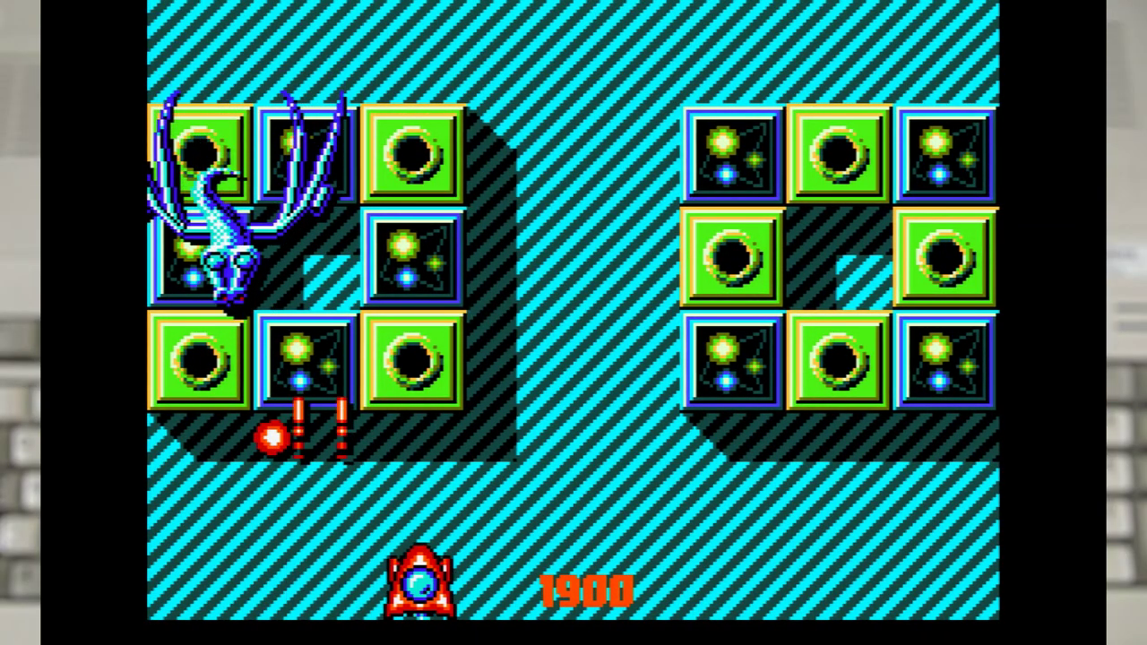
- Play the dragon level of the sample game, steering the red ship to the right
key(Right)
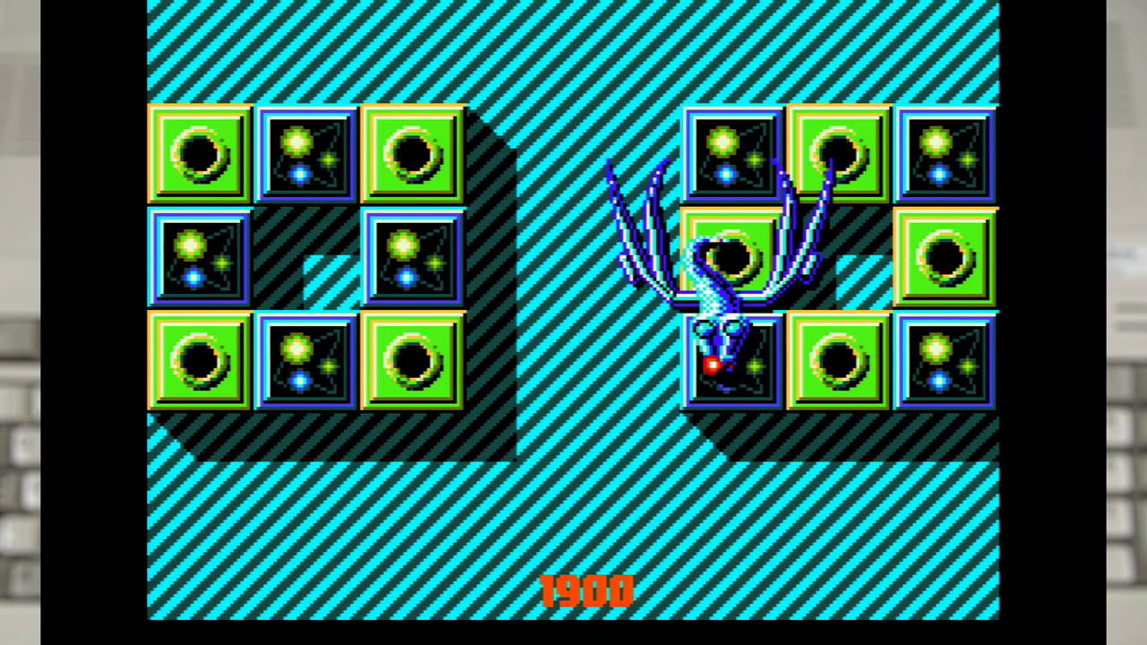
key(Left)
key(space)
key(Right)
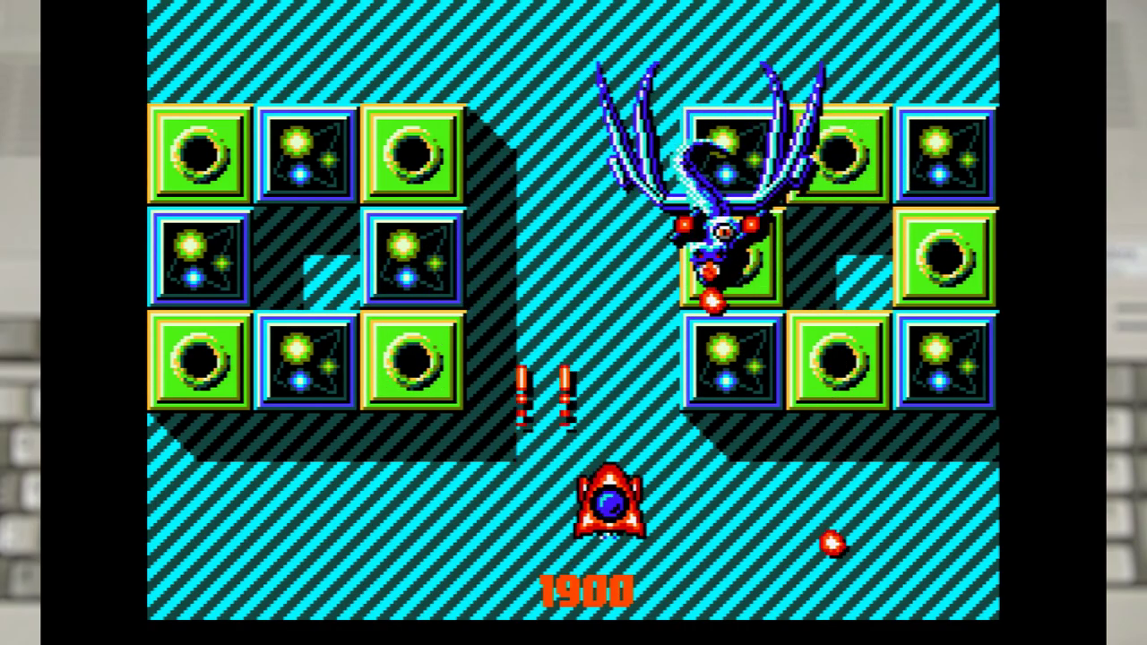
key(space)
key(Left)
key(Left)
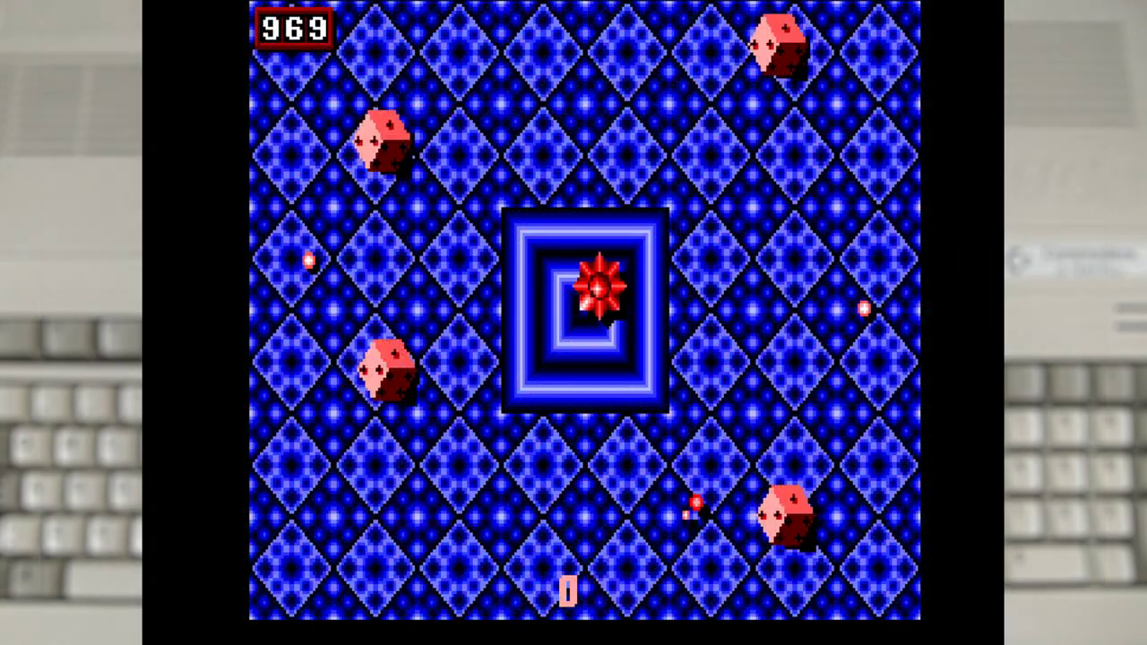
key(Down)
key(Left)
key(space)
key(space)
key(Up)
key(Right)
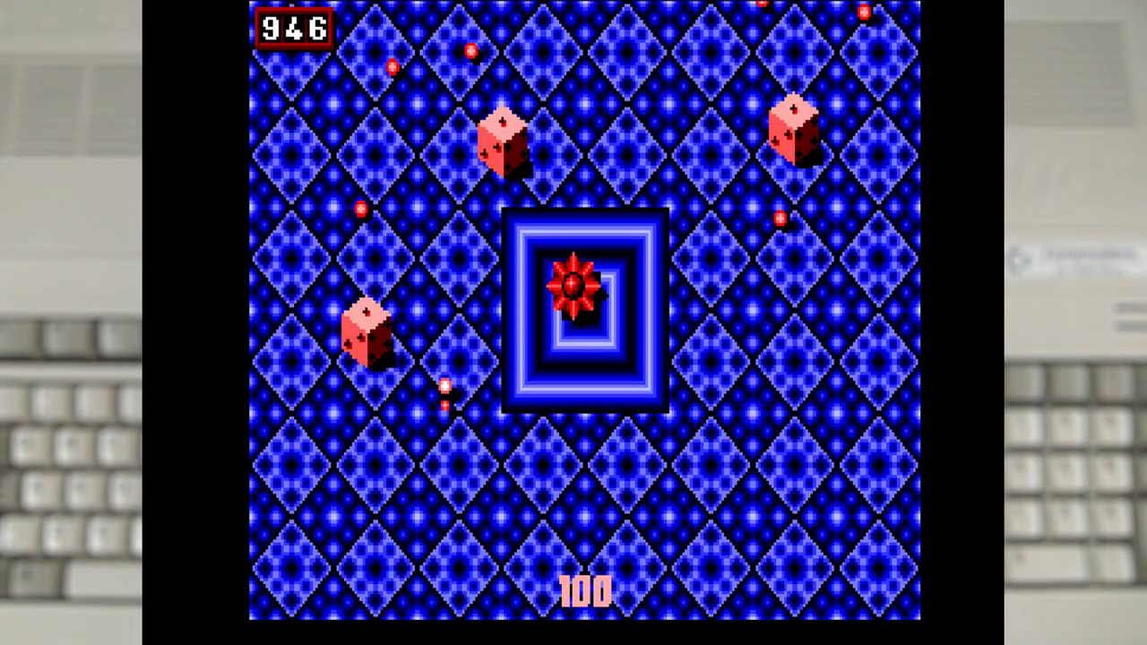
key(Down)
key(space)
key(Left)
key(Up)
key(space)
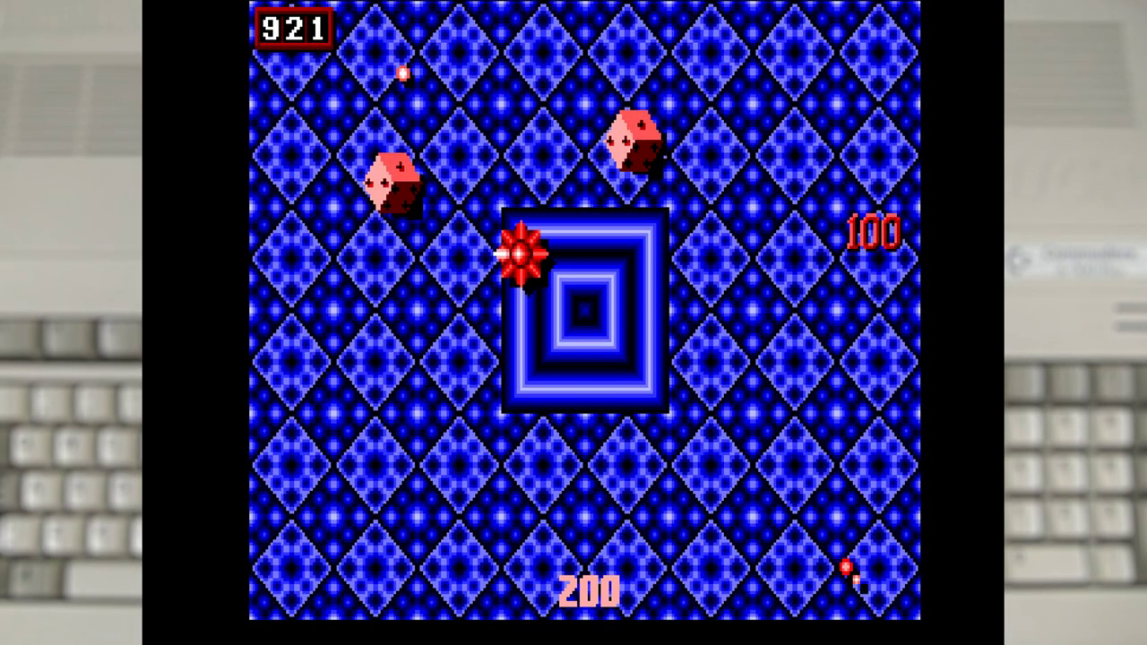
key(Right)
key(space)
key(Left)
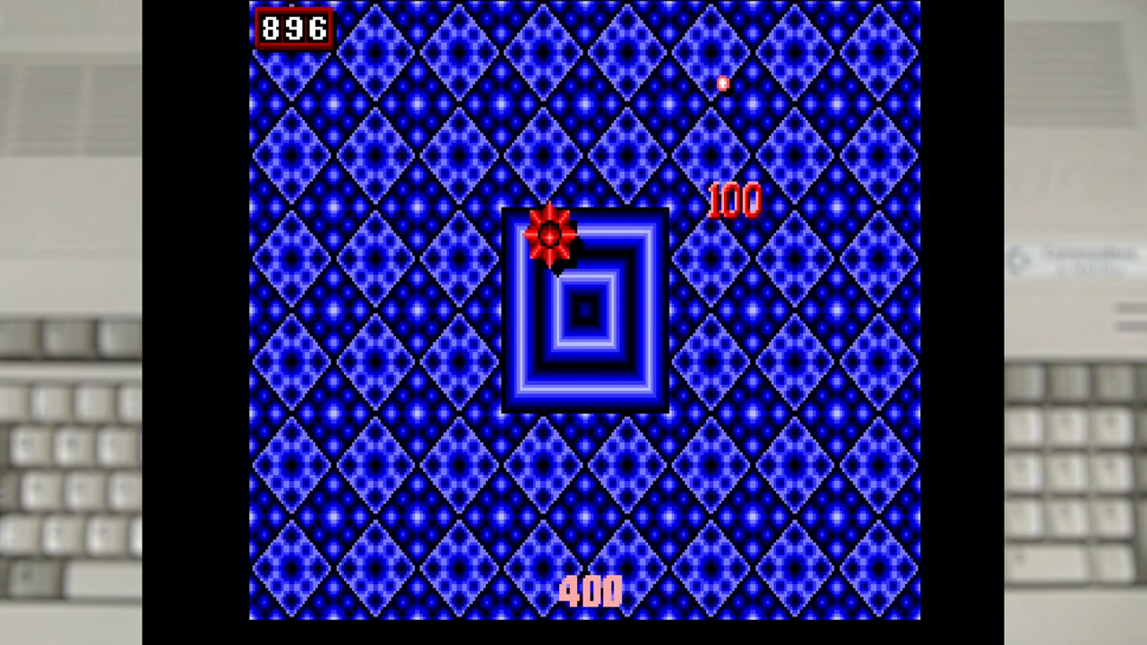
key(Down)
key(Right)
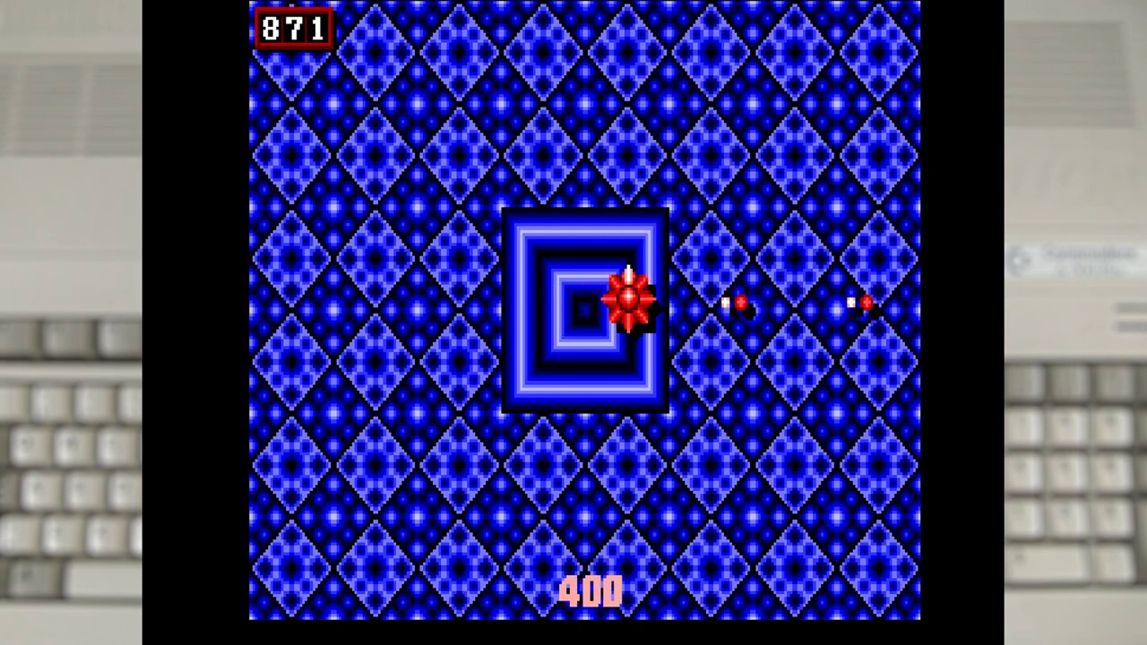
key(Up)
key(Left)
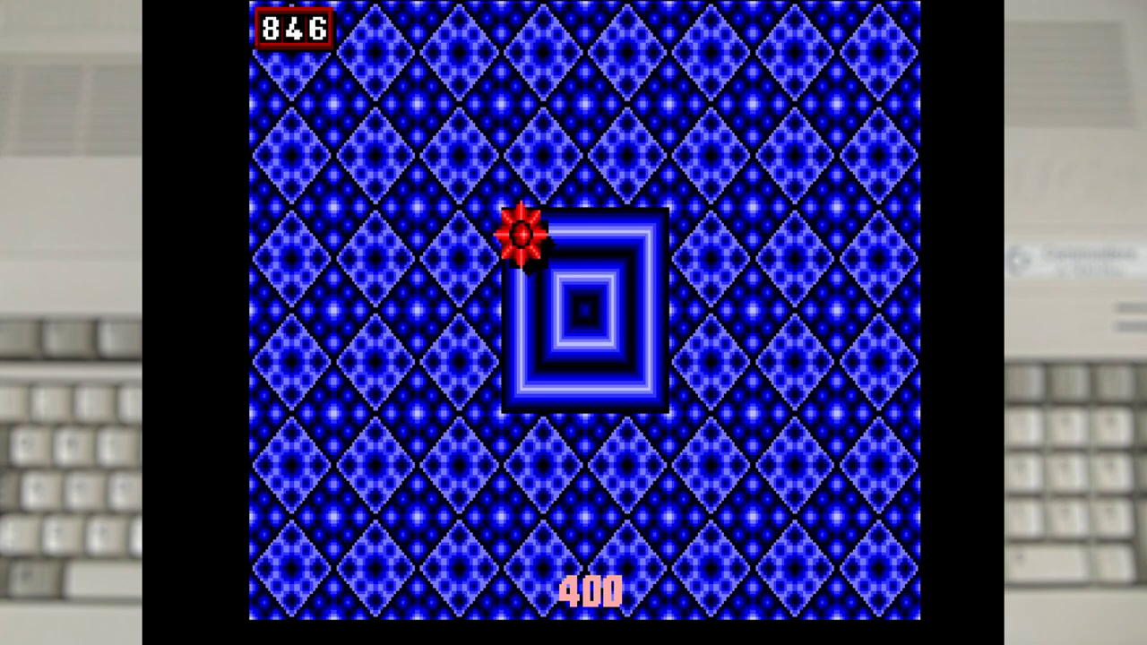
key(Down)
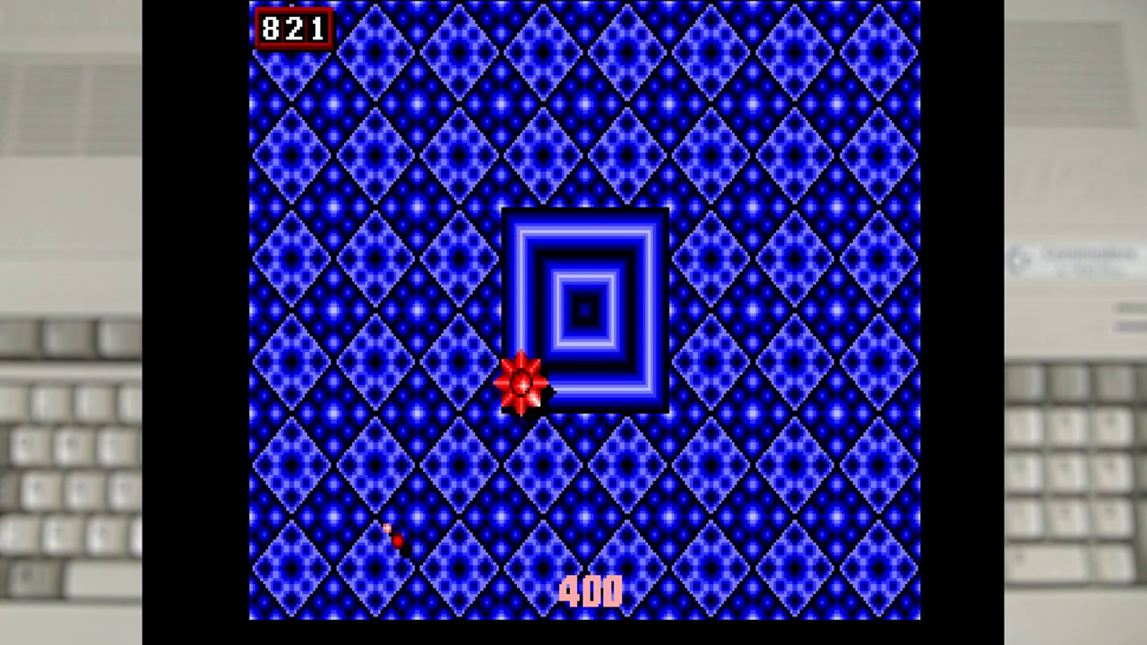
key(Right)
key(Up)
key(Down)
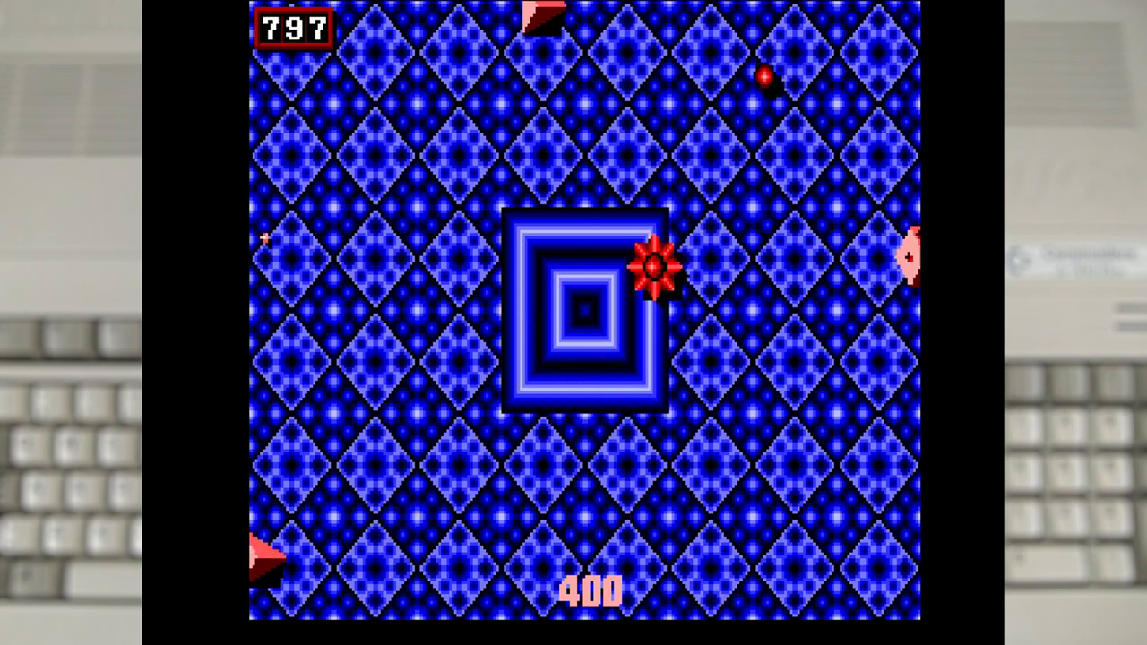
key(Left)
key(Up)
key(Down)
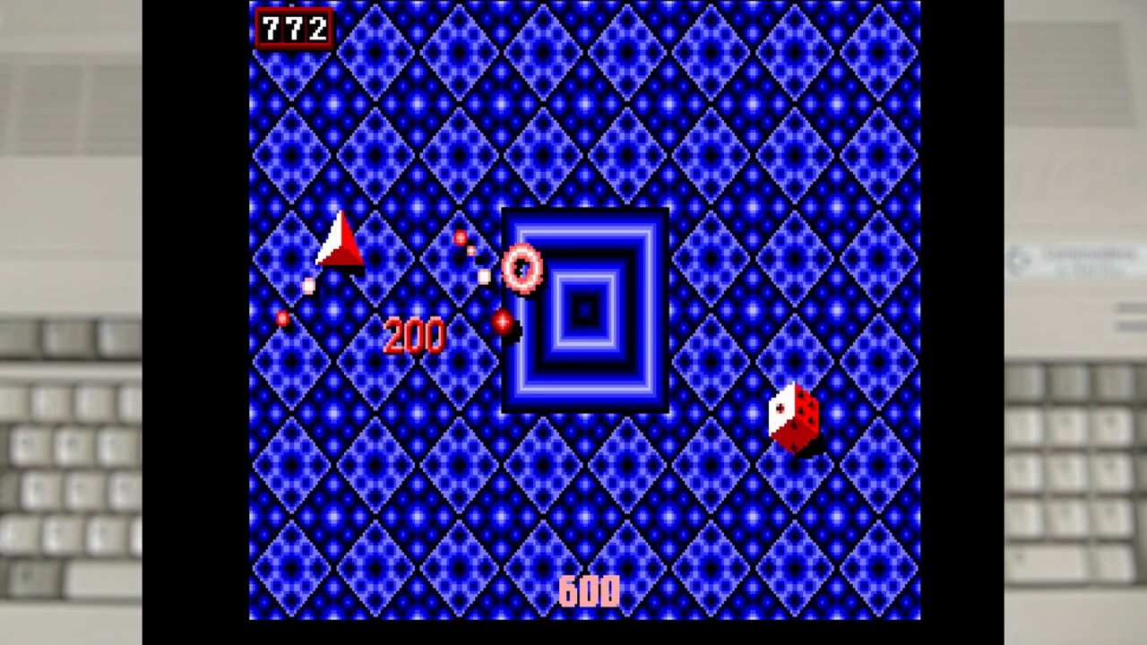
key(Up)
key(Left)
key(Down)
key(Right)
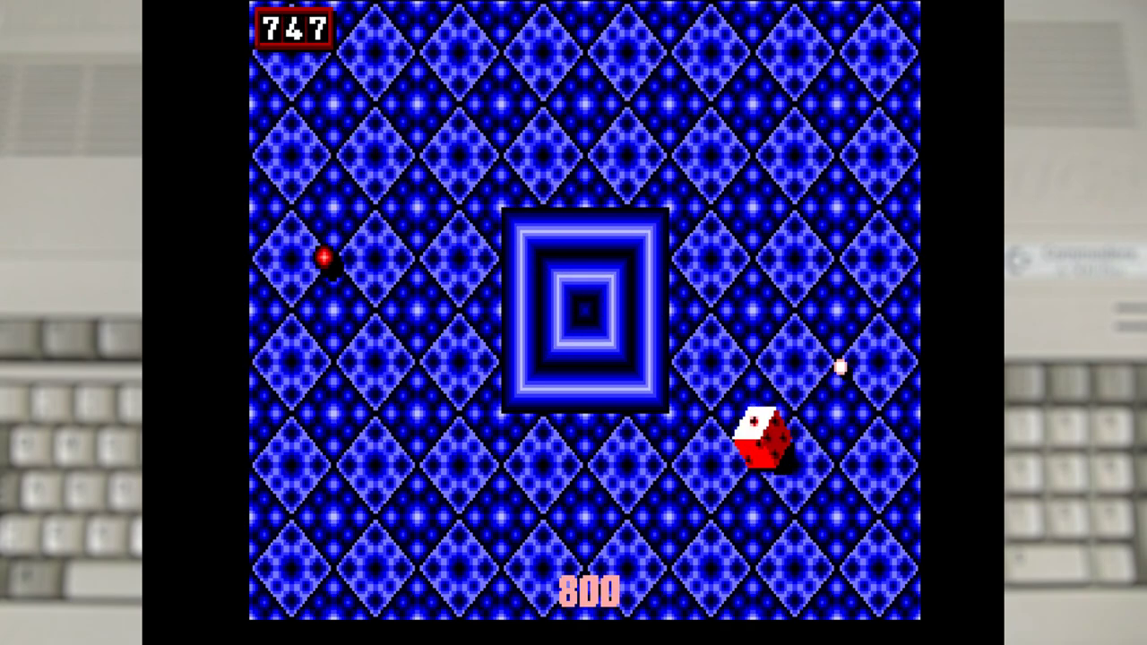
key(Right)
key(Down)
key(Up)
key(Left)
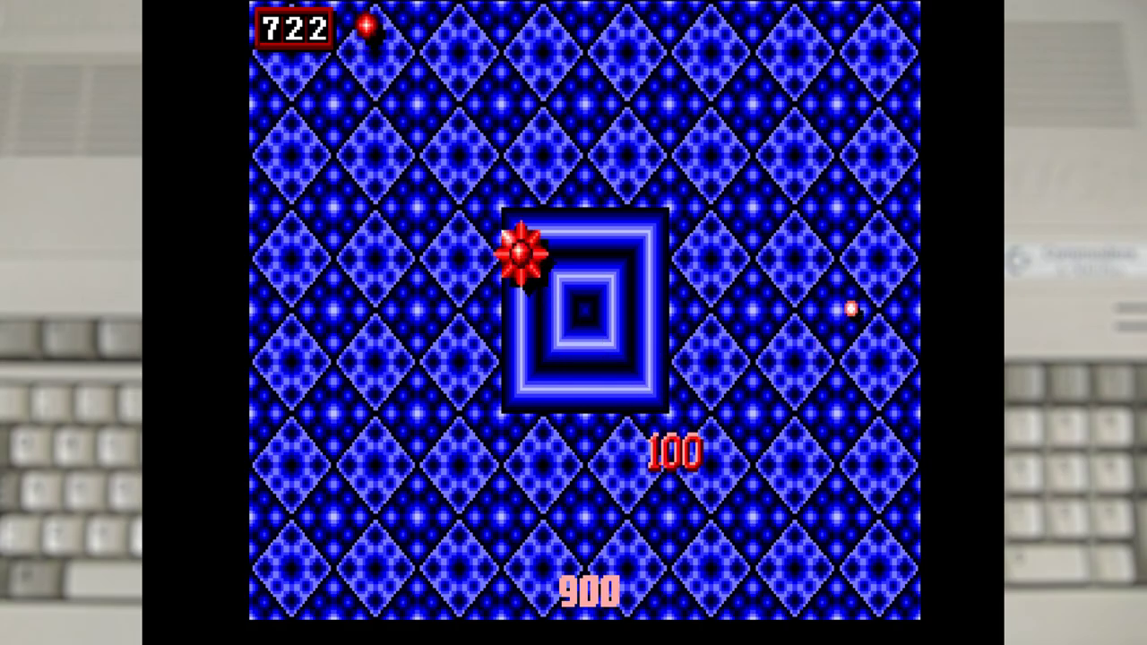